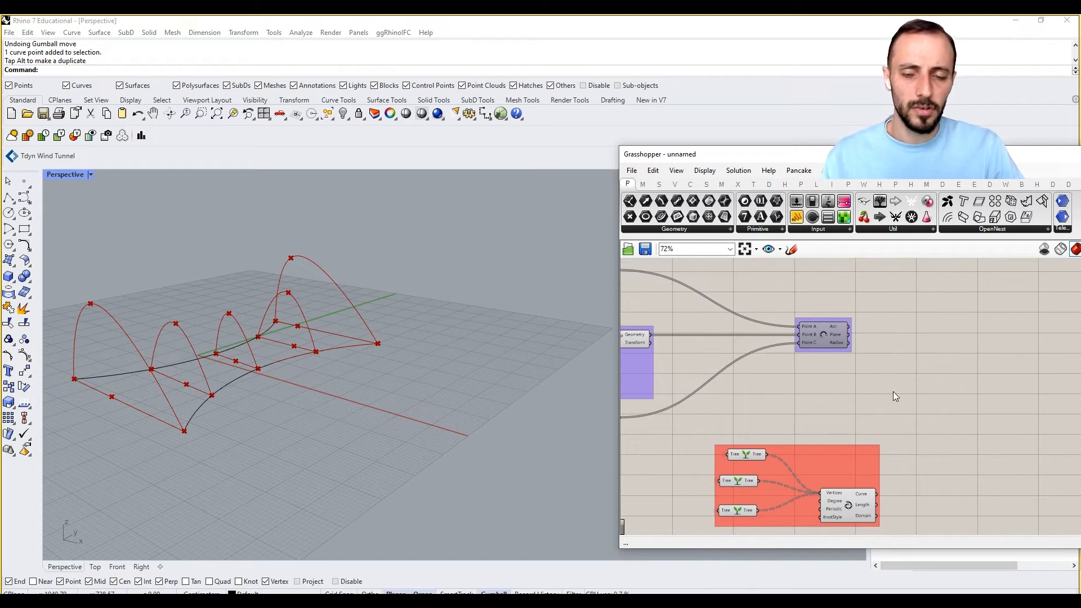
# - Turn on the preview of the three-point Arc component and highlight the interpolated curves to compare both arch shapes
pyautogui.click(837, 342)
pyautogui.rightClick(900, 341)
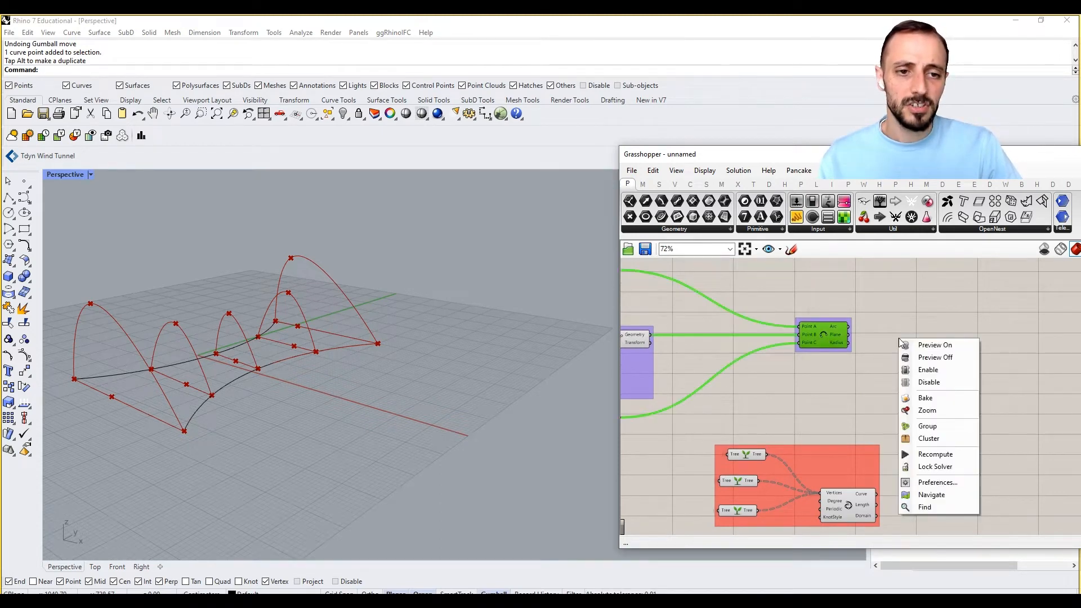
pyautogui.click(905, 350)
pyautogui.click(905, 350)
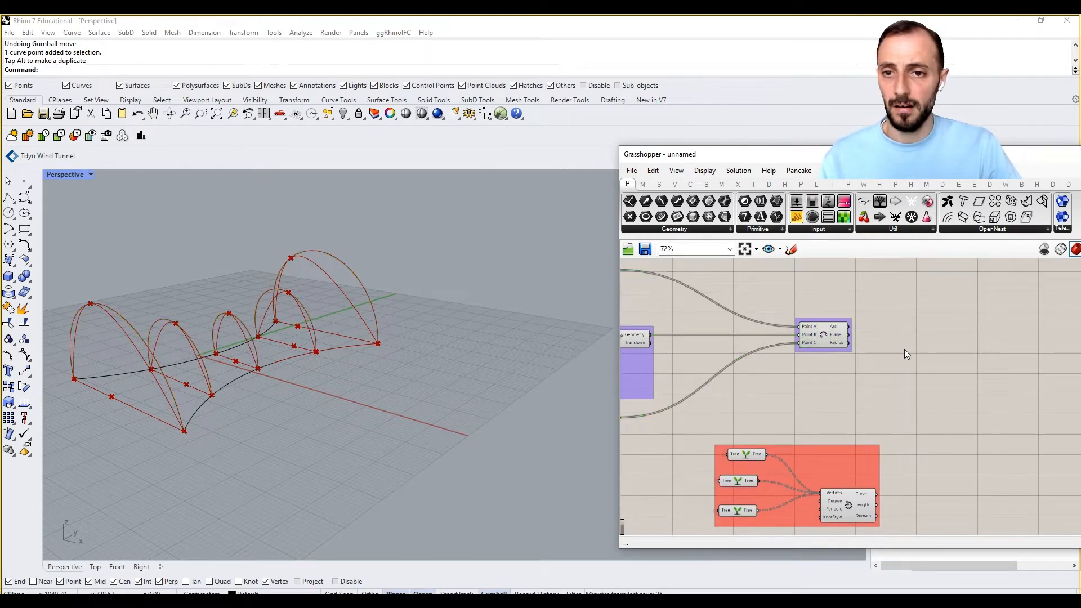
pyautogui.click(860, 514)
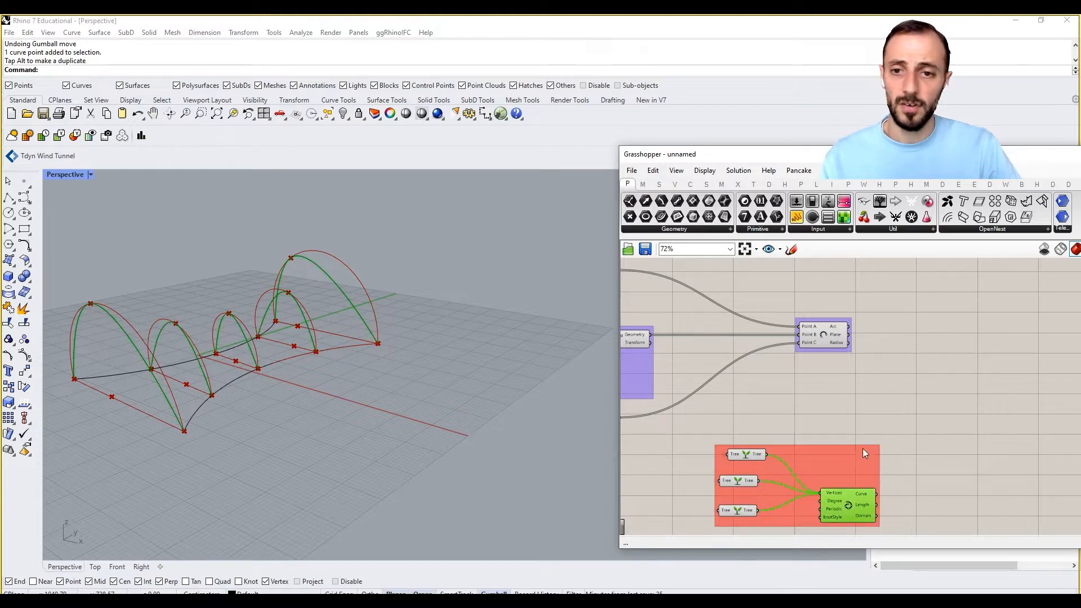
pyautogui.click(868, 411)
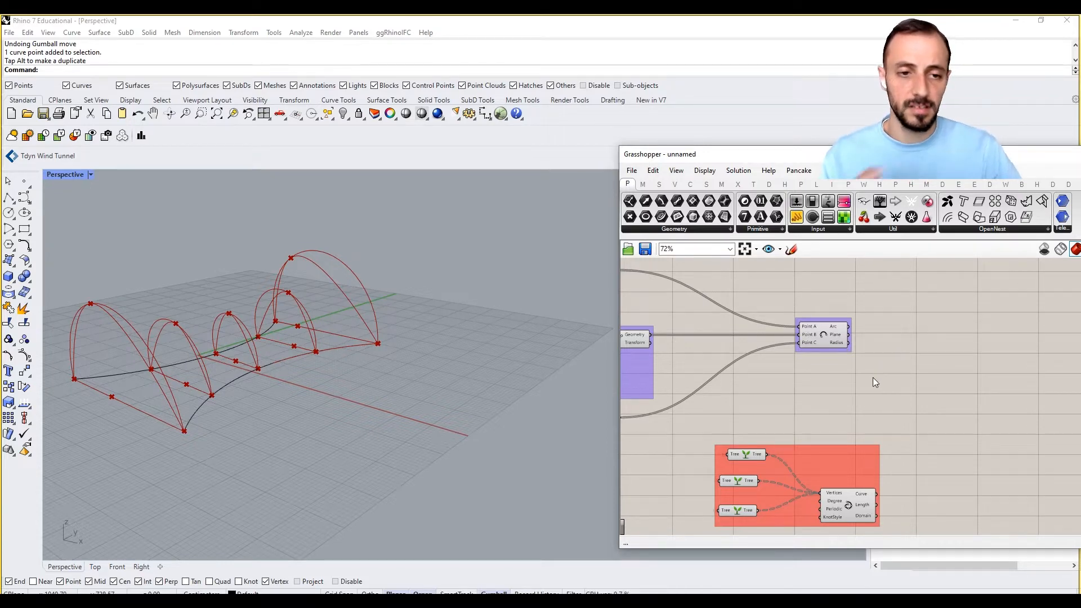
pyautogui.click(659, 185)
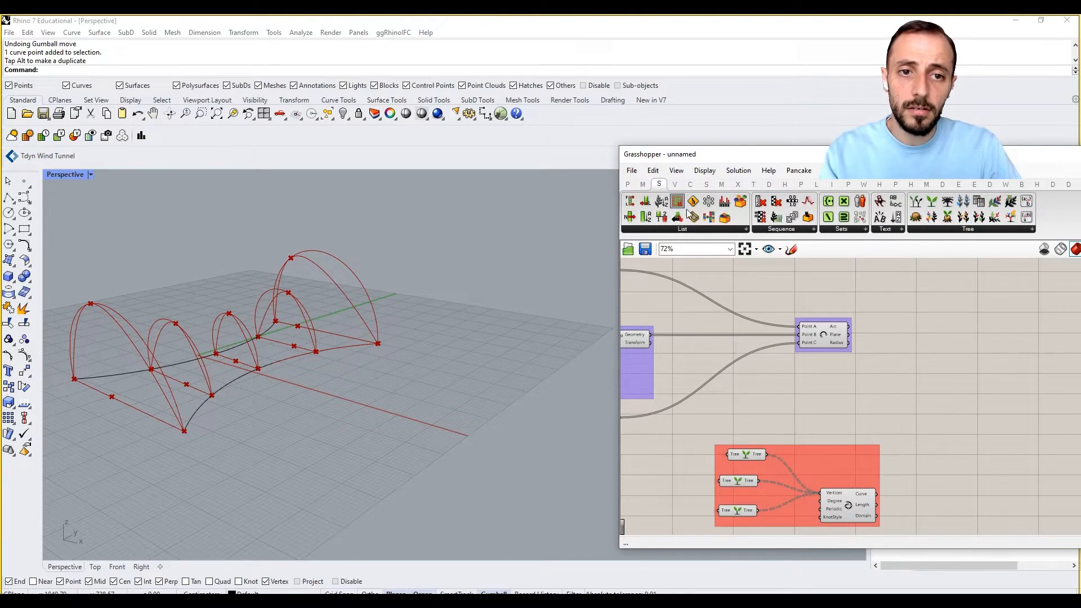
pyautogui.click(773, 231)
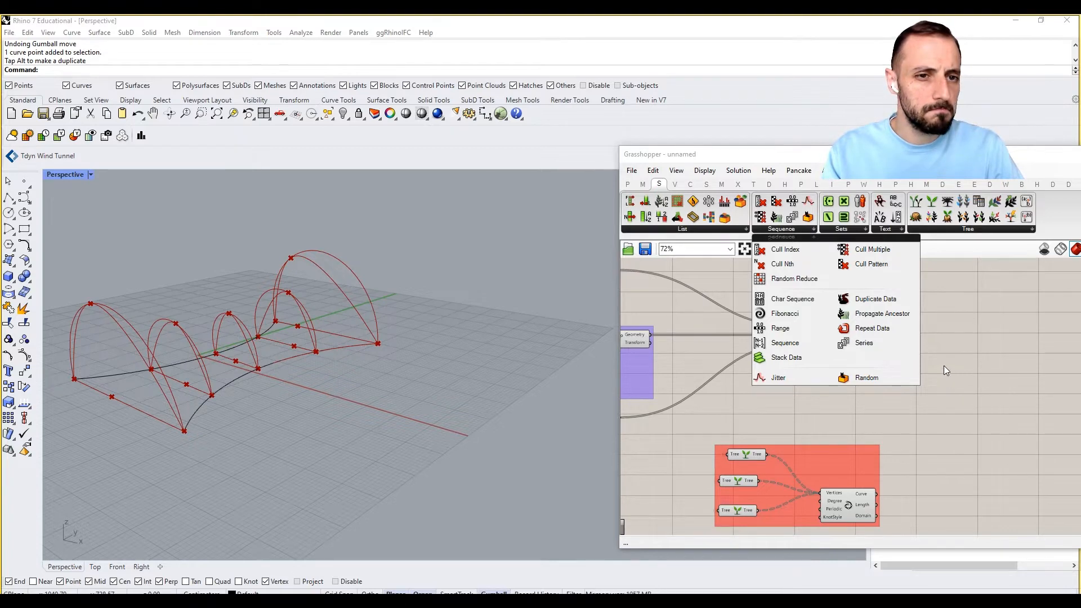
pyautogui.click(735, 229)
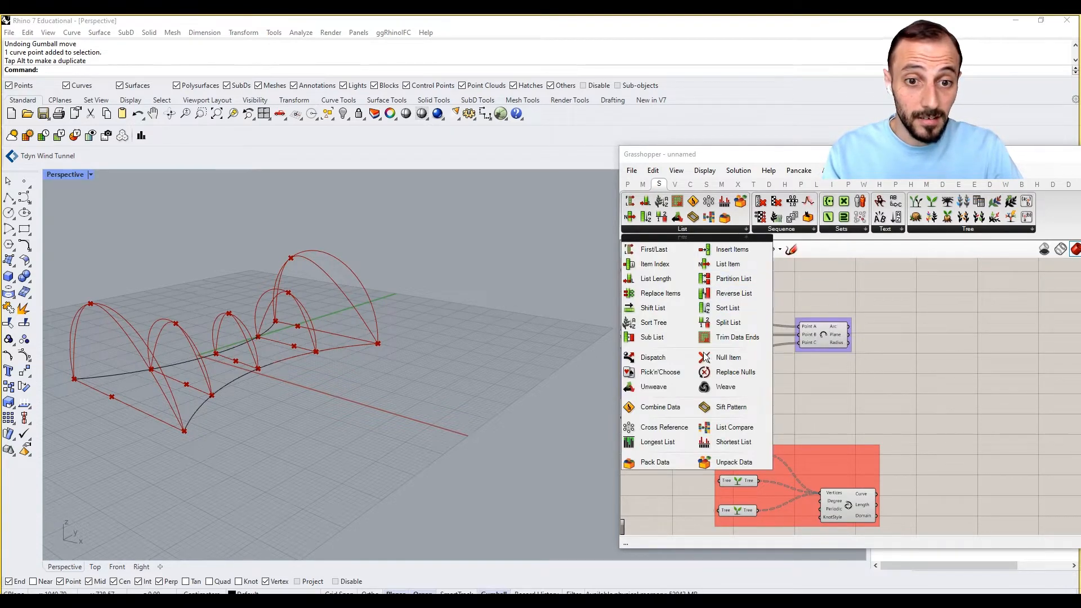
pyautogui.click(912, 394)
# - Add a Stream Filter component on the empty canvas beyond the Arc and interpolated curve groups
pyautogui.doubleClick(912, 394)
pyautogui.write('stre')
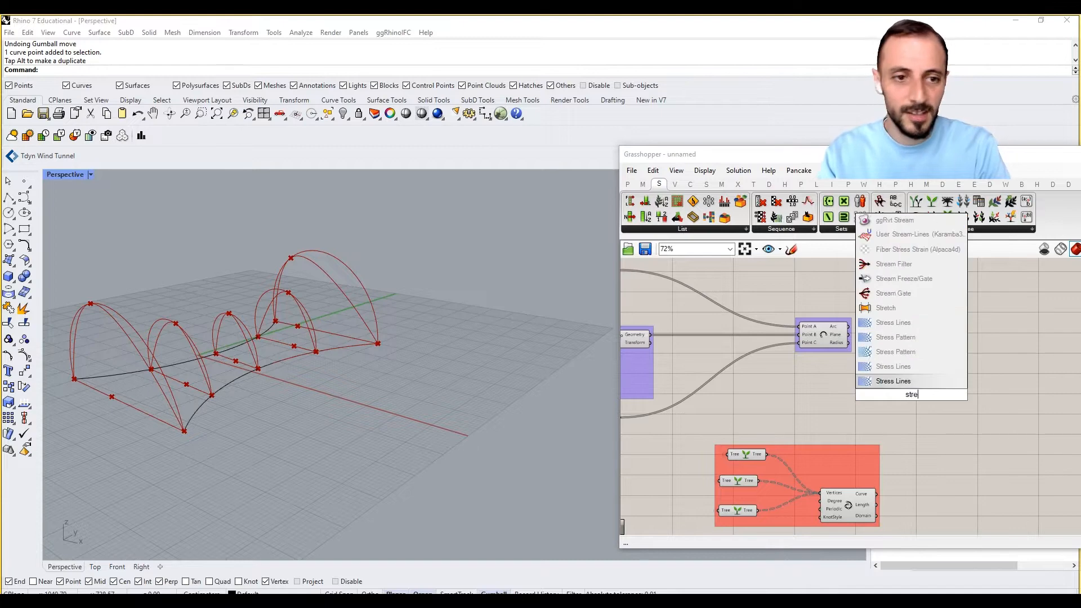
pyautogui.write('am')
pyautogui.press('Return')
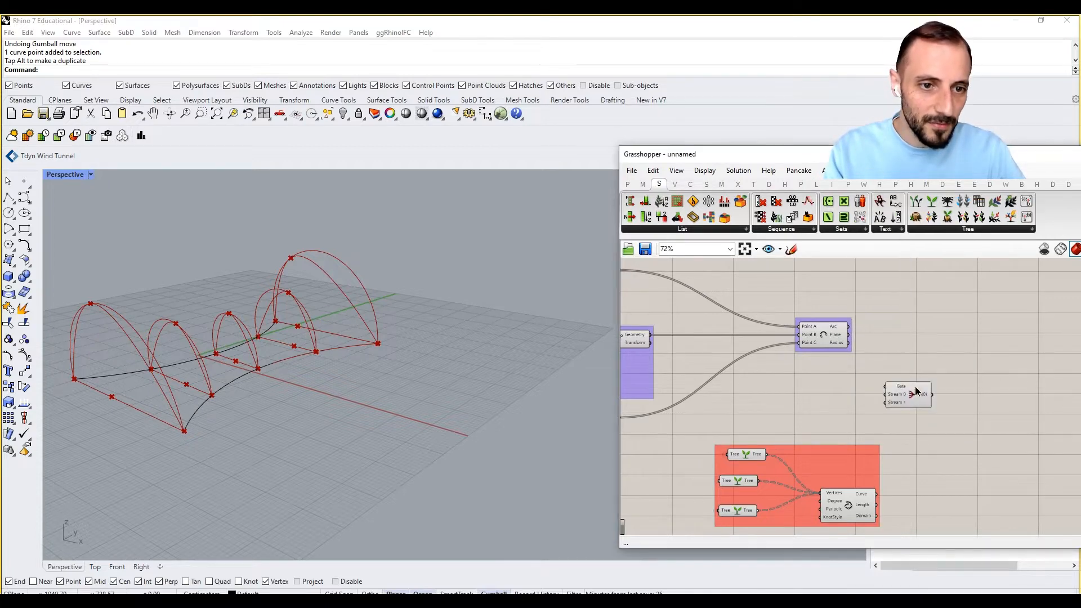
pyautogui.scroll(2, 946, 385)
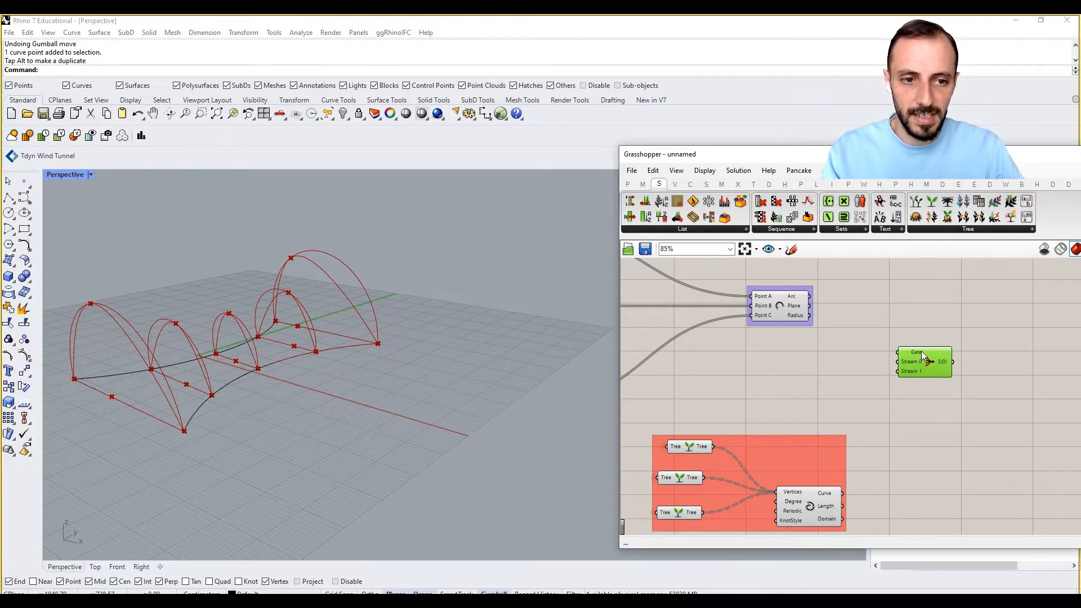
pyautogui.moveTo(920, 353)
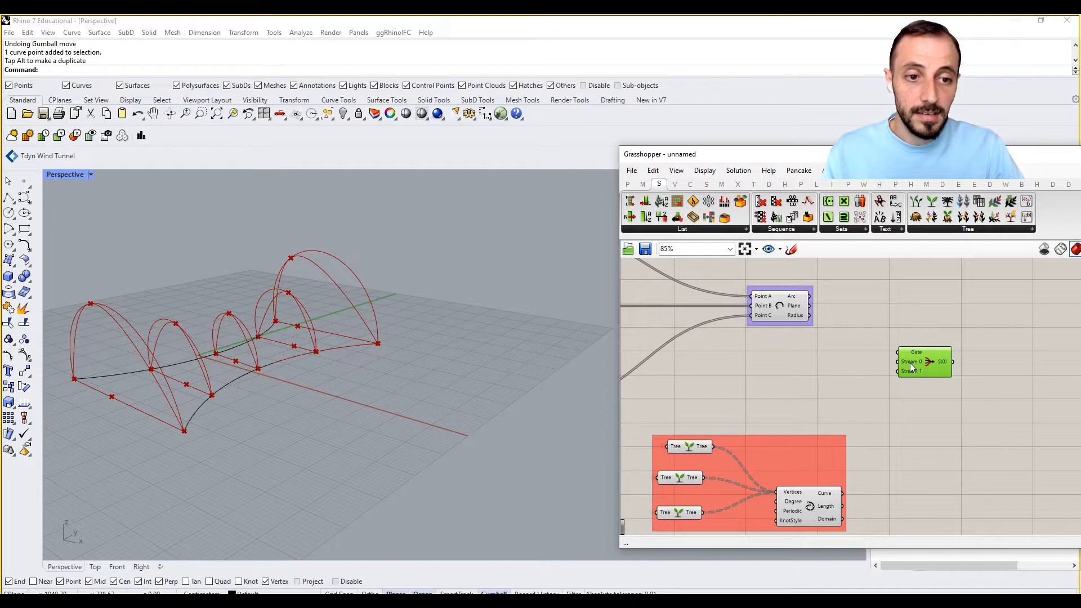
pyautogui.moveTo(921, 370); pyautogui.dragTo(793, 375, button='right')
pyautogui.moveTo(793, 375); pyautogui.dragTo(891, 387)
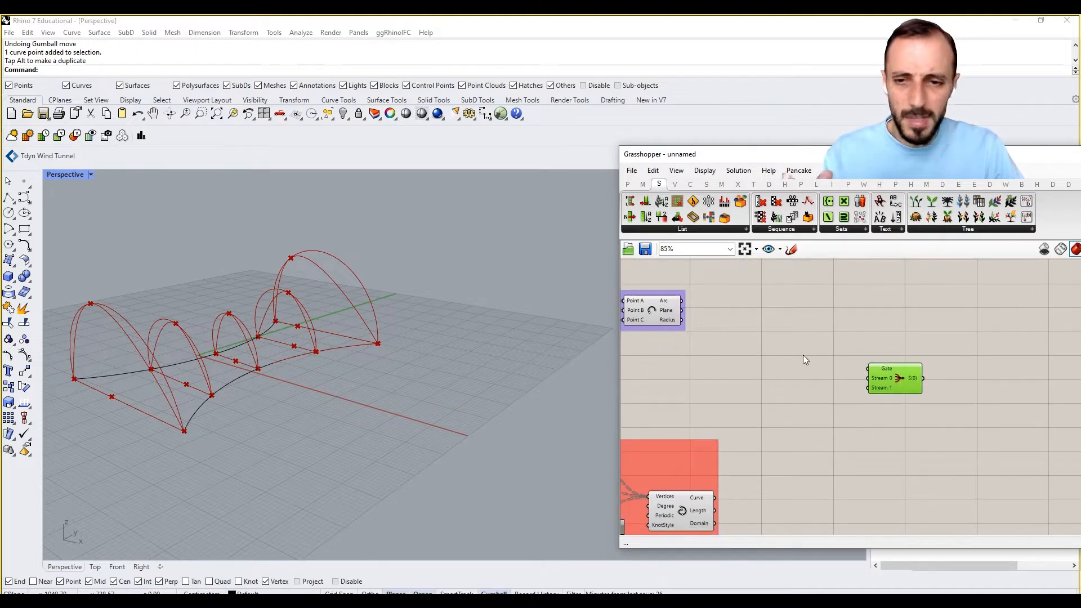
# - Add a panel containing "hello World" and connect it to the Stream Filter's Stream 0 input
pyautogui.scroll(4, 803, 356)
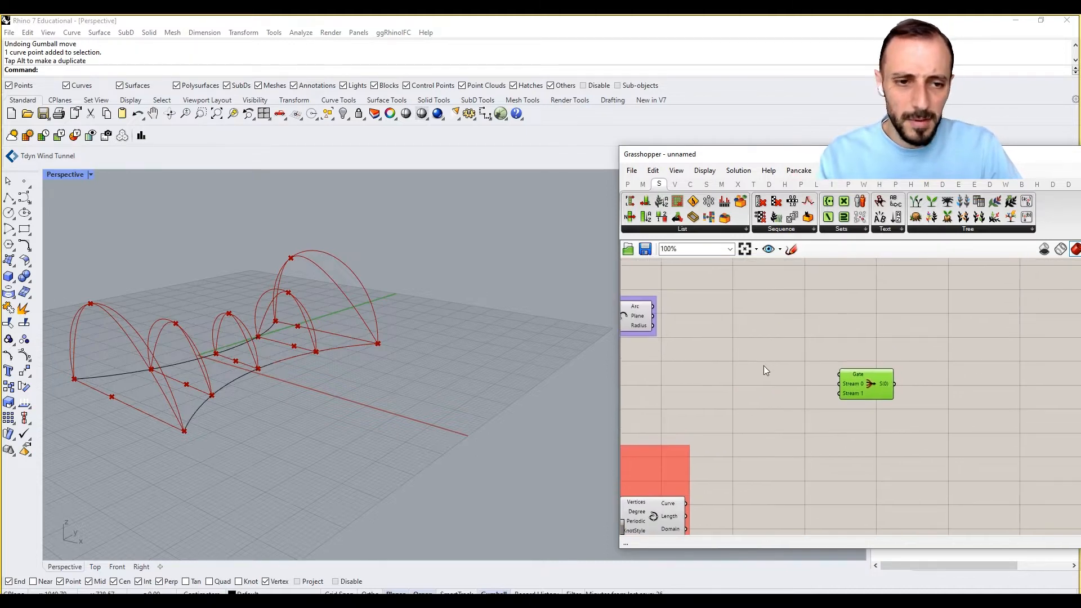
pyautogui.doubleClick(740, 341)
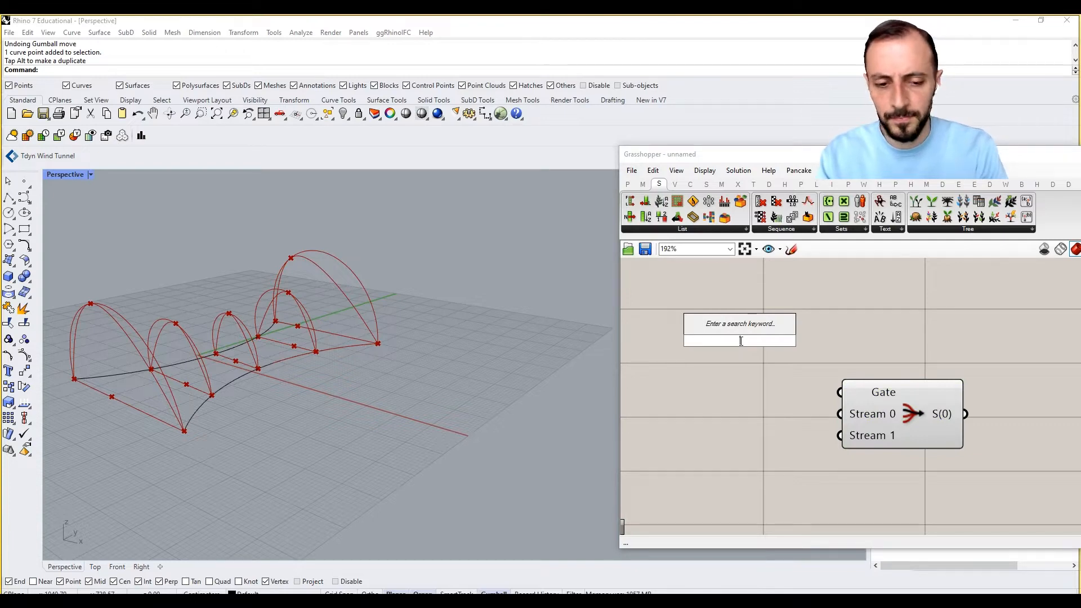
pyautogui.write('//')
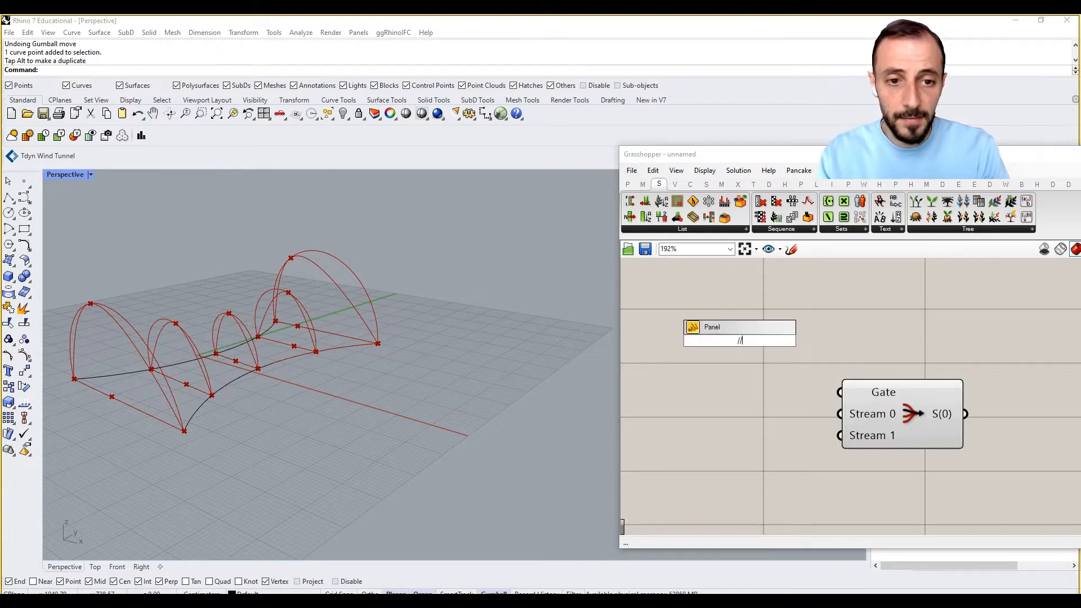
pyautogui.write('hello')
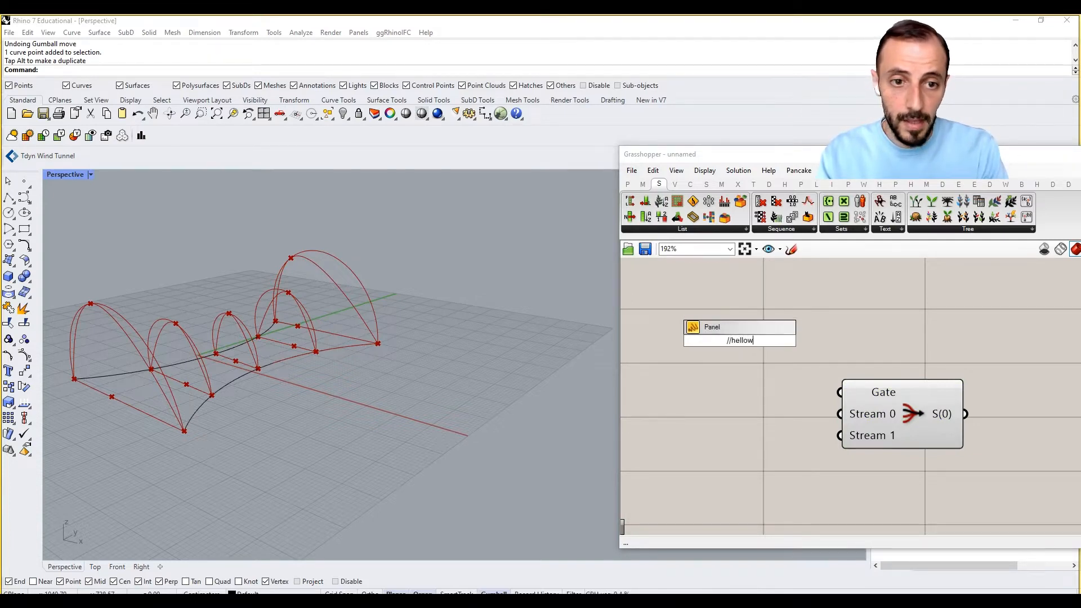
pyautogui.write(' world')
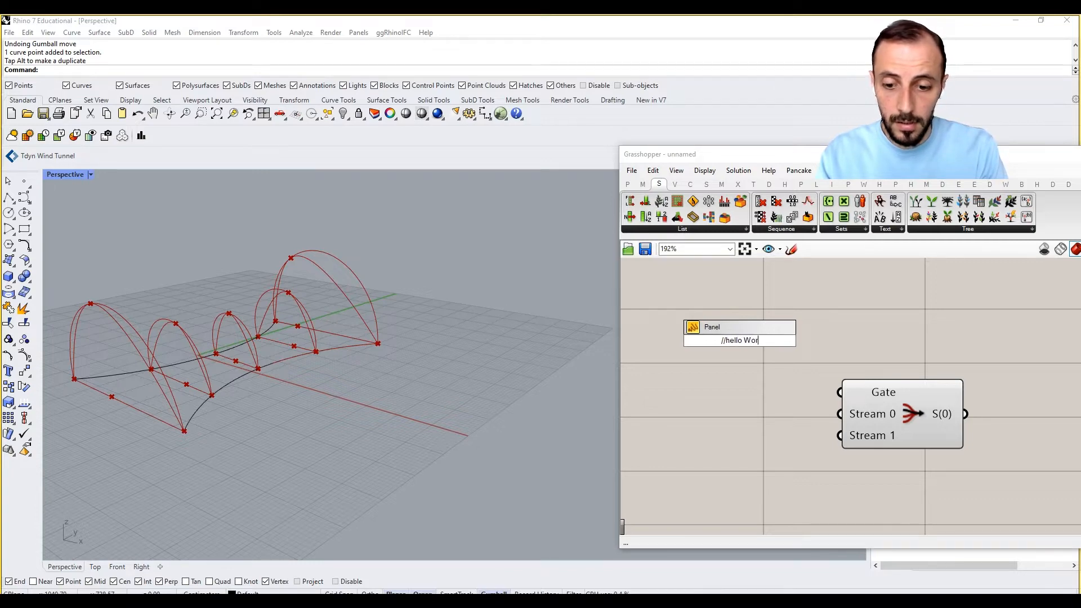
pyautogui.press('Return')
pyautogui.press('Return')
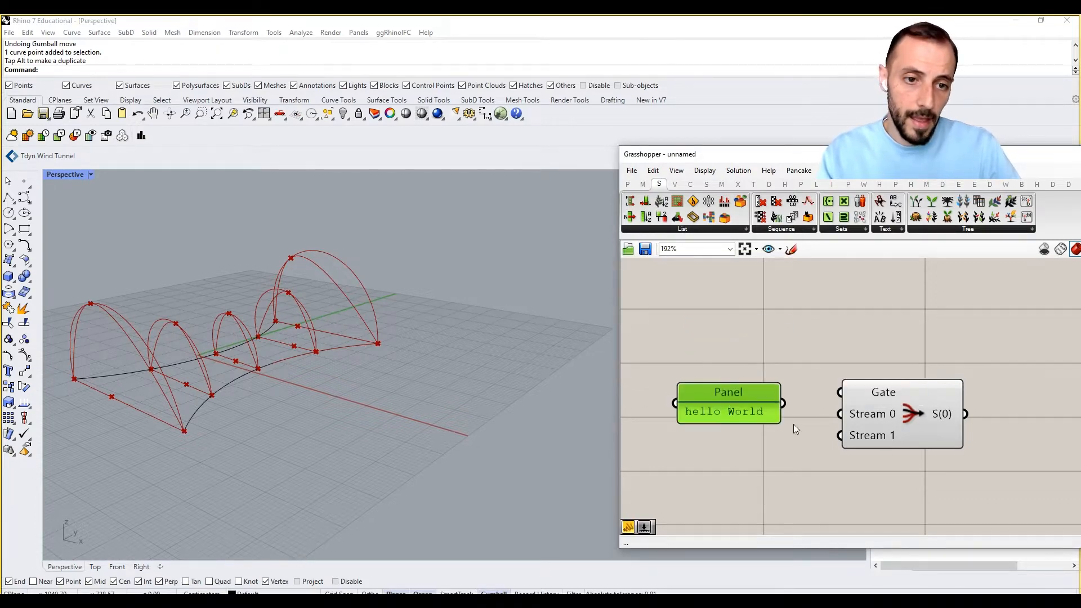
pyautogui.moveTo(784, 403); pyautogui.dragTo(840, 414)
# - Add a panel containing "hello mars" wired into Stream 1, and line up the "hello World" panel with Stream 0
pyautogui.doubleClick(749, 478)
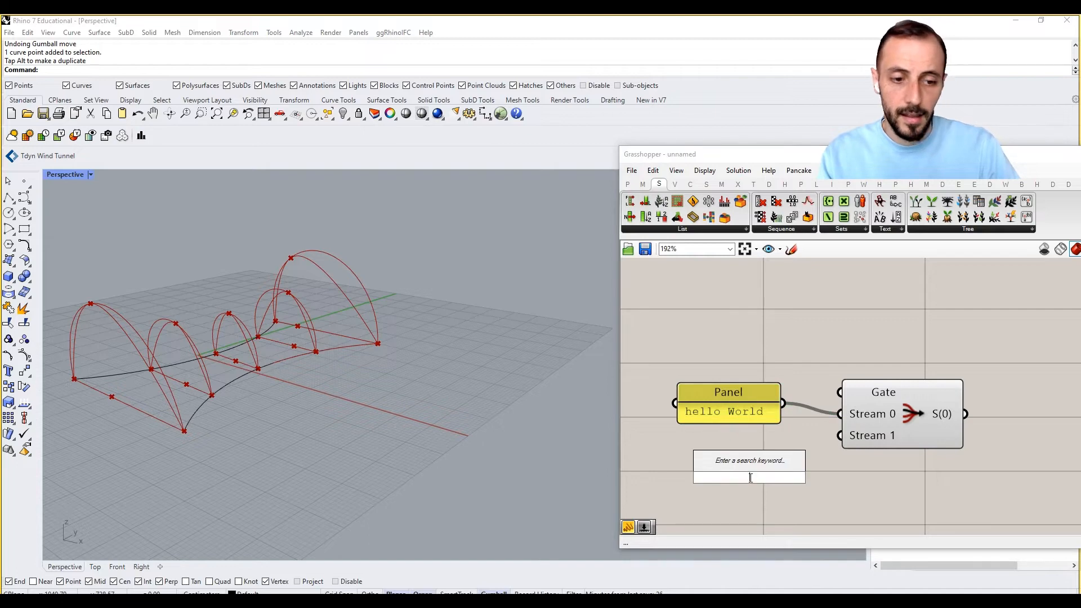
pyautogui.write('//hel')
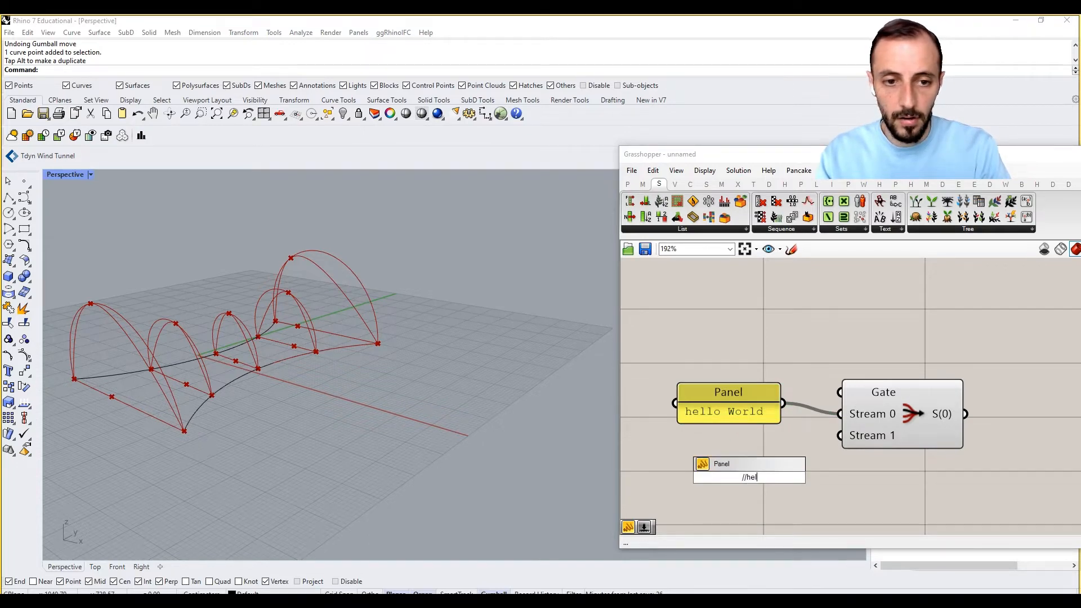
pyautogui.write('lo mars')
pyautogui.press('Return')
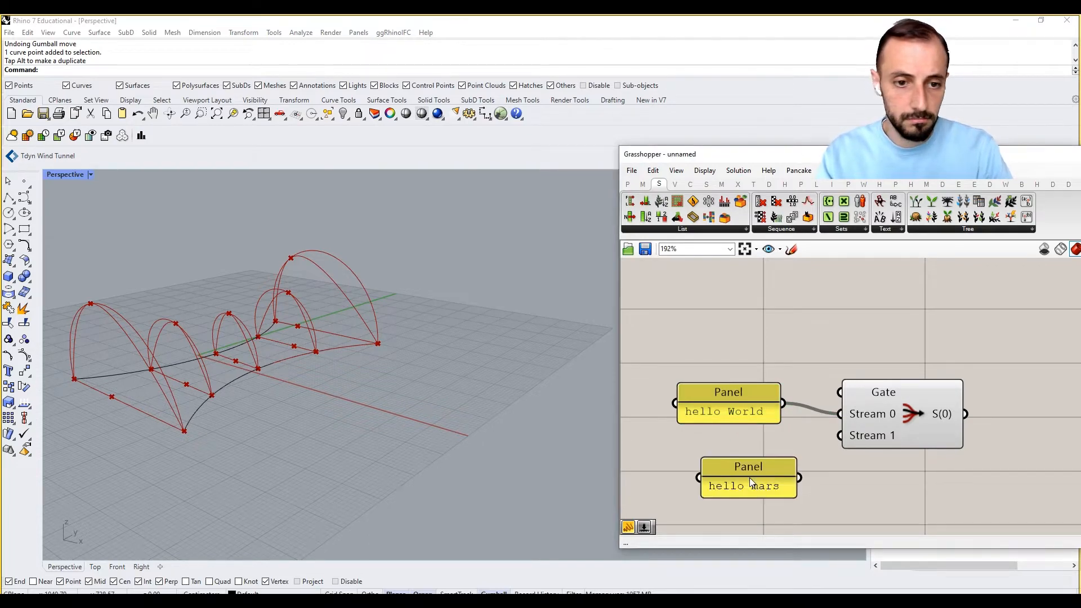
pyautogui.moveTo(801, 478); pyautogui.dragTo(841, 435)
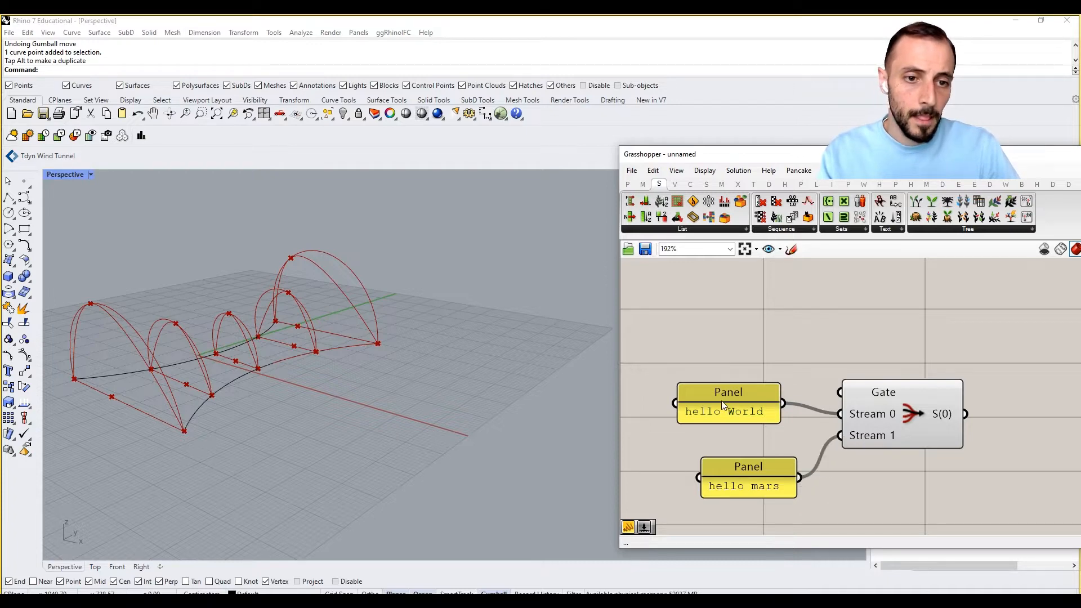
pyautogui.moveTo(722, 404); pyautogui.dragTo(737, 414)
pyautogui.moveTo(890, 395)
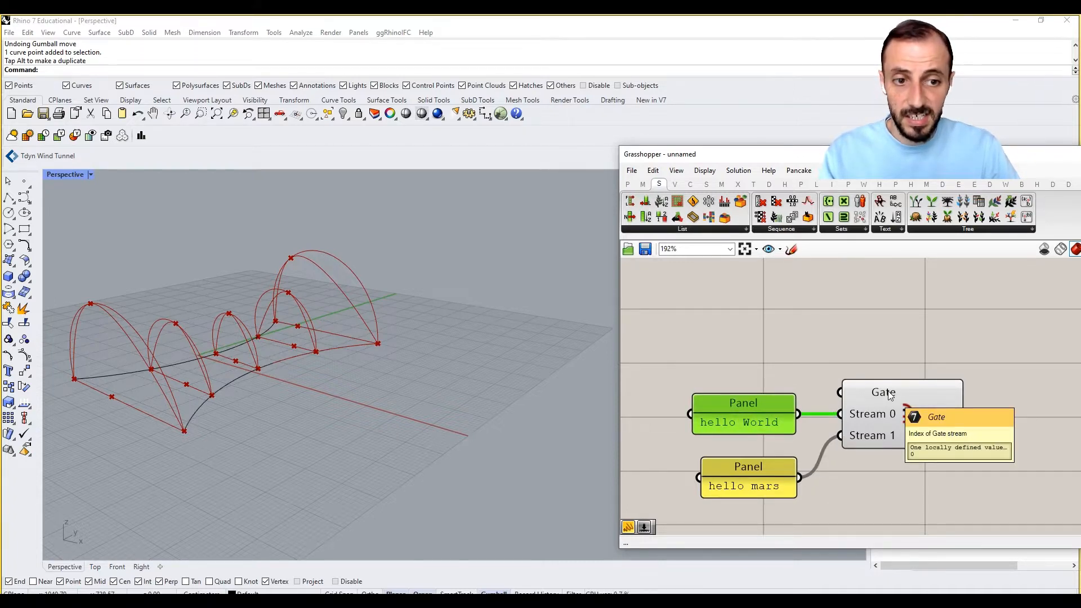
# - Add an empty panel beyond the Stream Filter and connect the filter's output to it
pyautogui.moveTo(1031, 361); pyautogui.dragTo(860, 333, button='right')
pyautogui.doubleClick(861, 332)
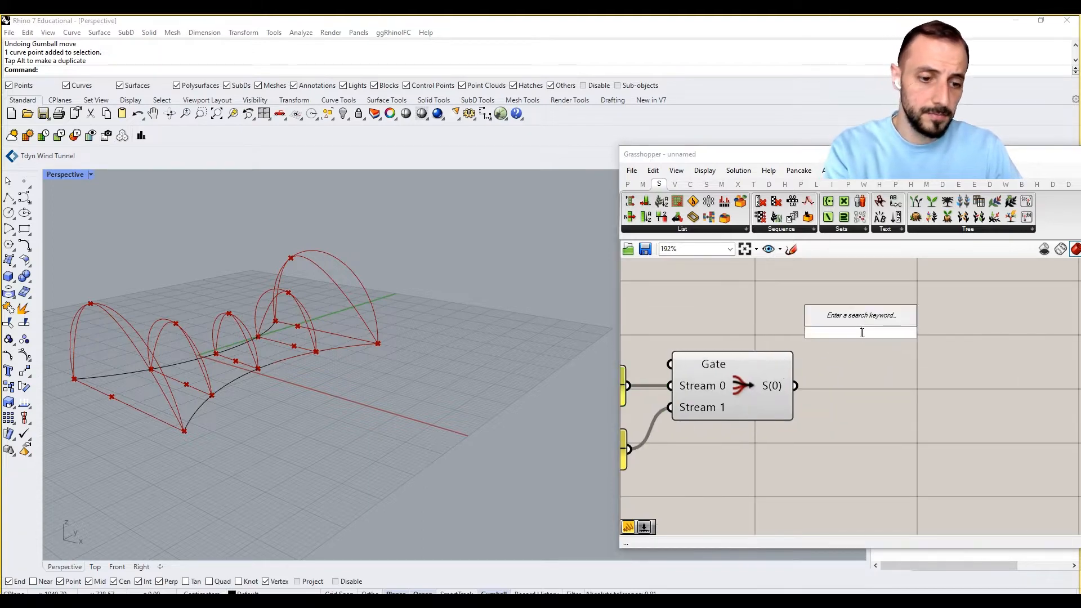
pyautogui.write('//')
pyautogui.press('Return')
pyautogui.moveTo(849, 337); pyautogui.dragTo(937, 384)
pyautogui.moveTo(795, 386); pyautogui.dragTo(861, 378)
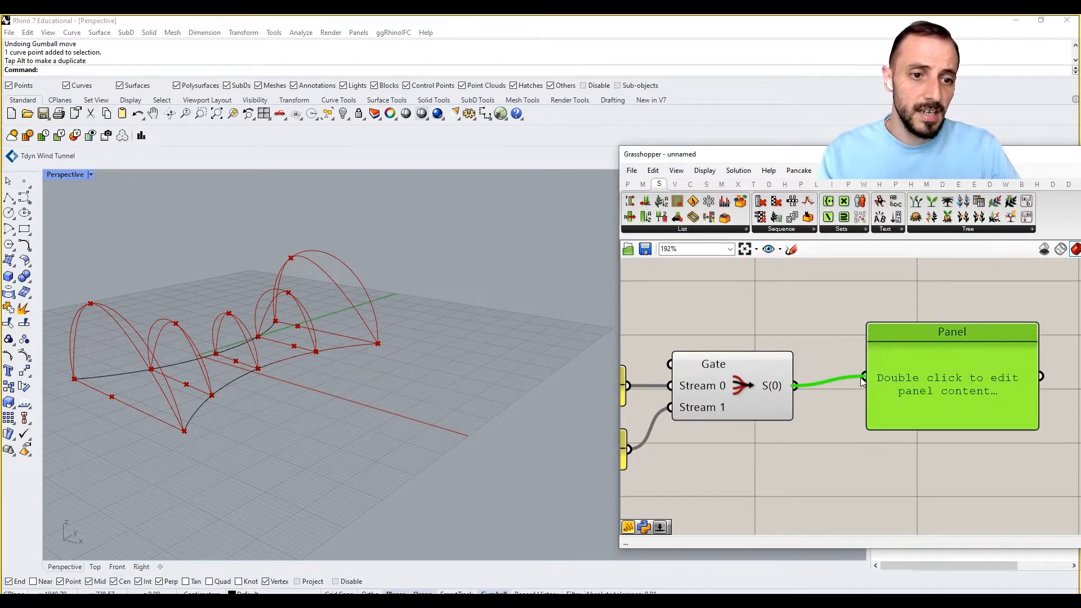
pyautogui.scroll(-2, 905, 387)
pyautogui.scroll(-1, 905, 387)
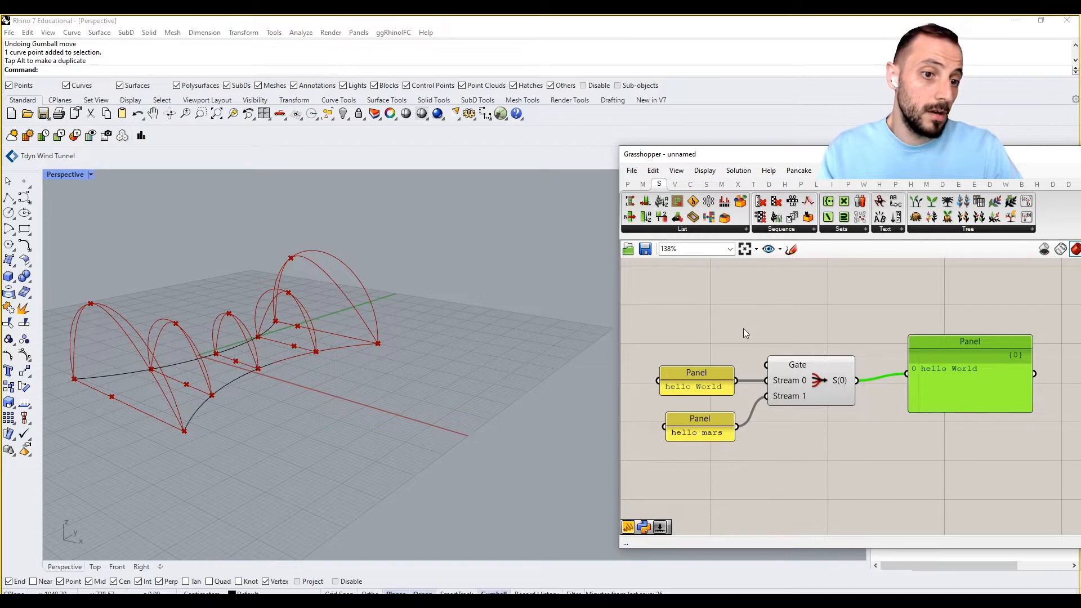
# - Add a Boolean Toggle above the text panels and connect it to the Stream Filter's Gate input
pyautogui.click(739, 313)
pyautogui.doubleClick(739, 314)
pyautogui.write('togg')
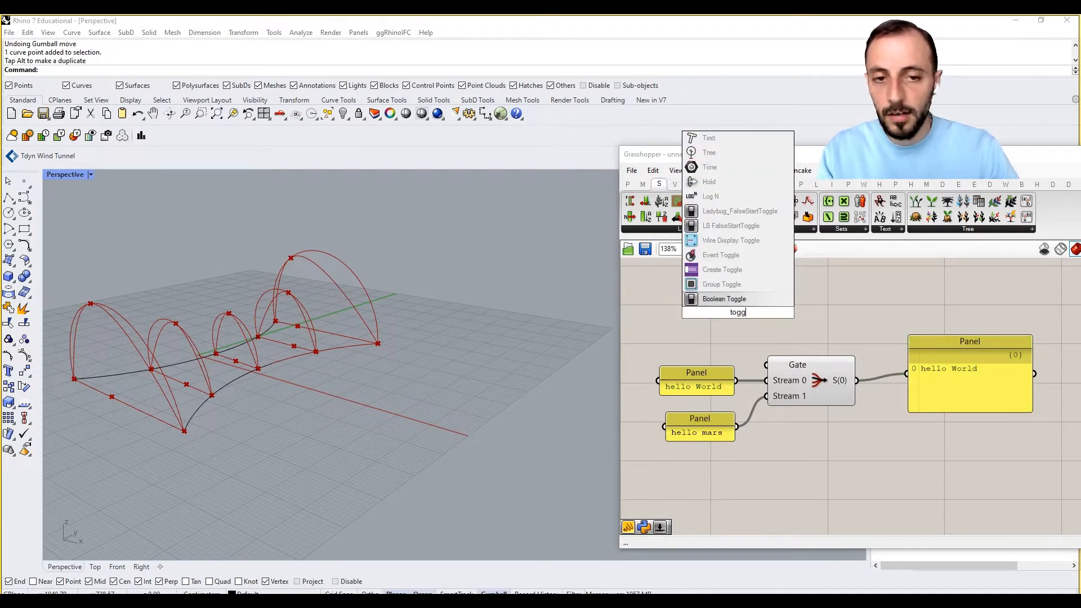
pyautogui.click(730, 304)
pyautogui.moveTo(758, 310); pyautogui.dragTo(767, 365)
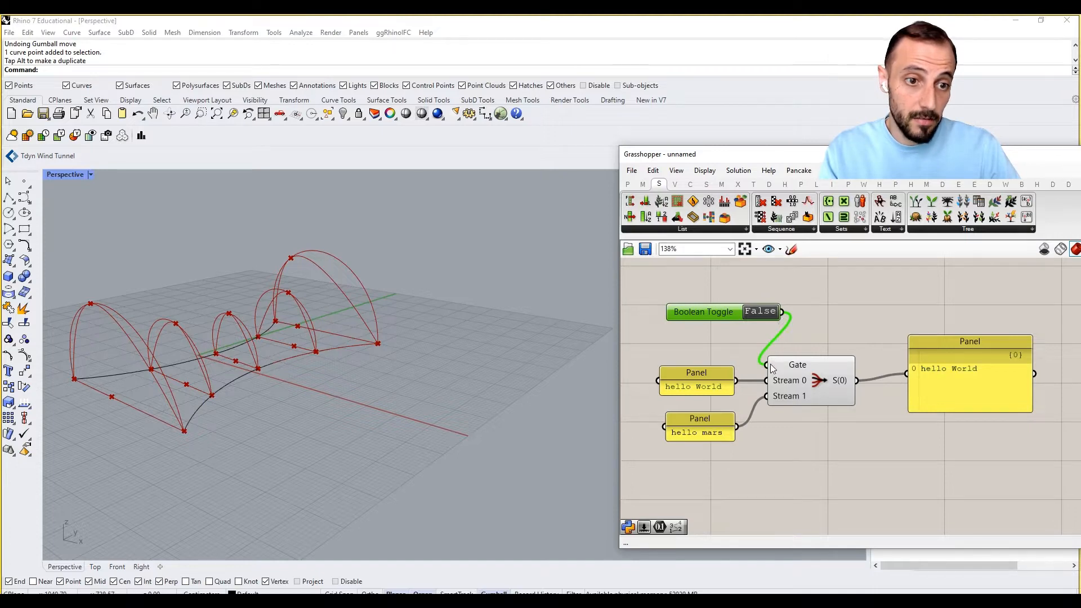
# - Switch the Boolean Toggle to True to test the Stream Filter's output
pyautogui.doubleClick(763, 319)
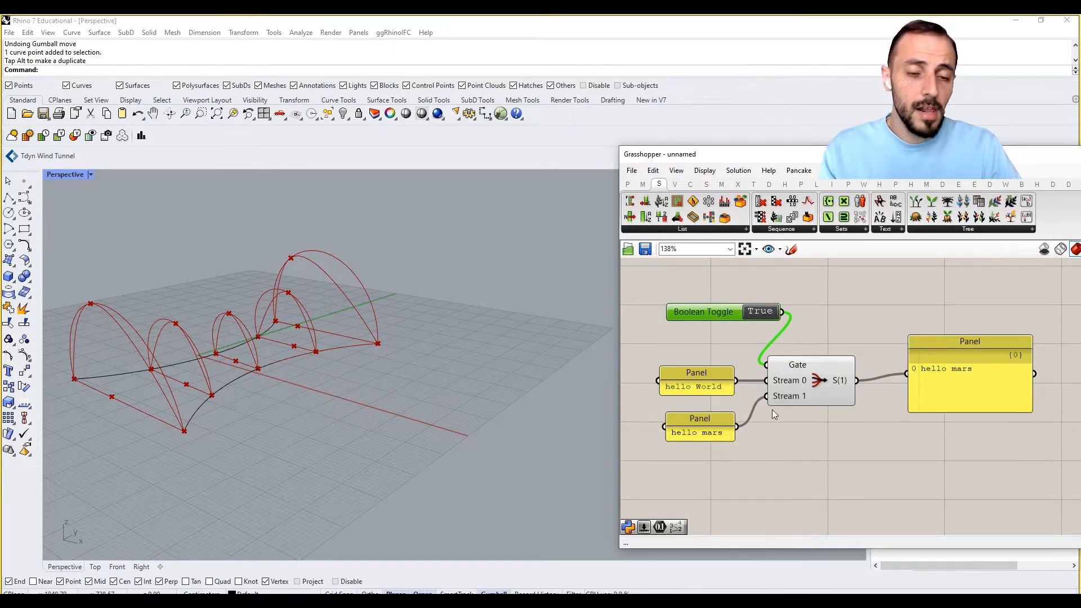
pyautogui.scroll(5, 772, 410)
pyautogui.scroll(-3, 745, 428)
pyautogui.scroll(-3, 732, 418)
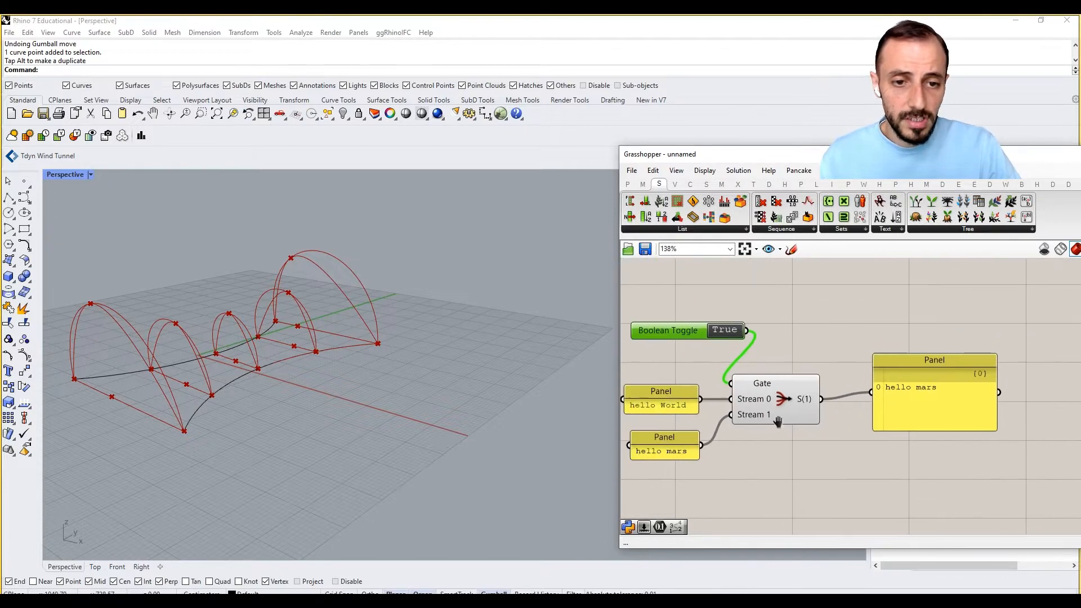
pyautogui.scroll(3, 803, 423)
pyautogui.scroll(-3, 802, 423)
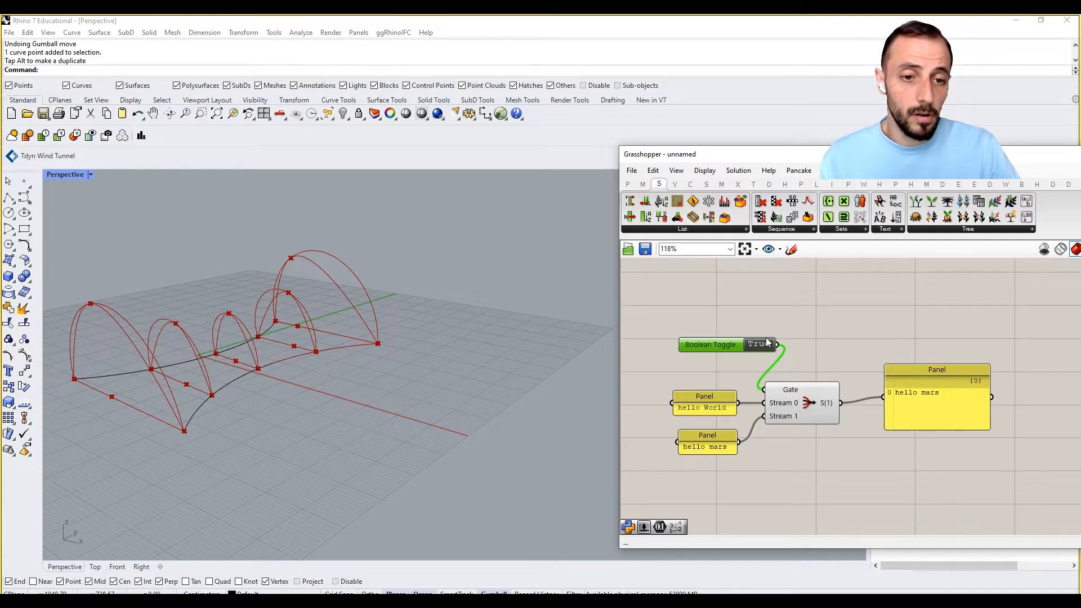
# - Add a Value List component to the canvas above the Boolean Toggle
pyautogui.moveTo(769, 341); pyautogui.dragTo(816, 351, button='right')
pyautogui.doubleClick(809, 323)
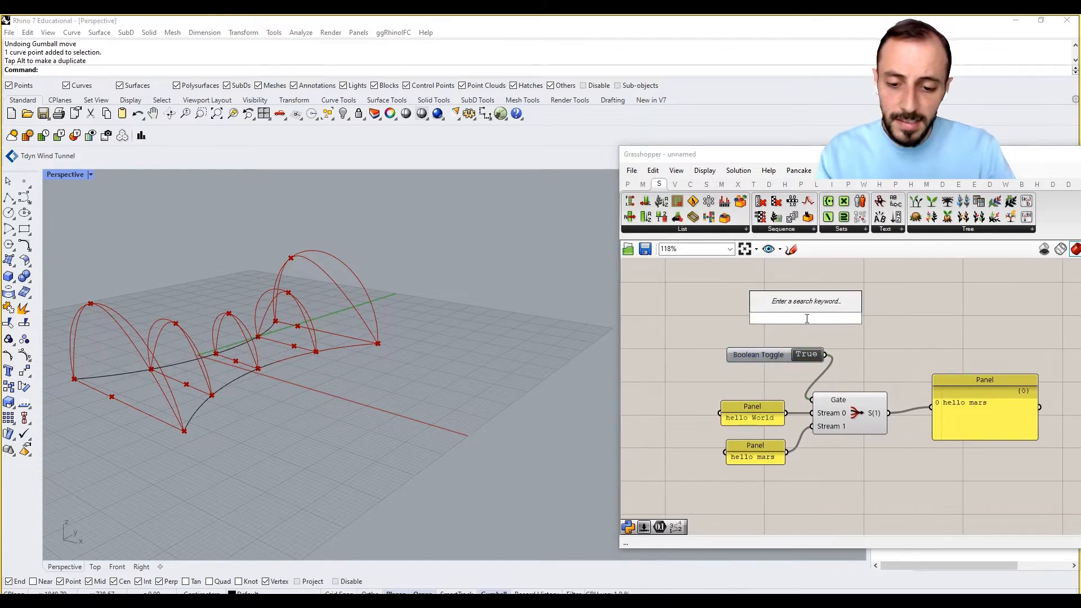
pyautogui.write('value l')
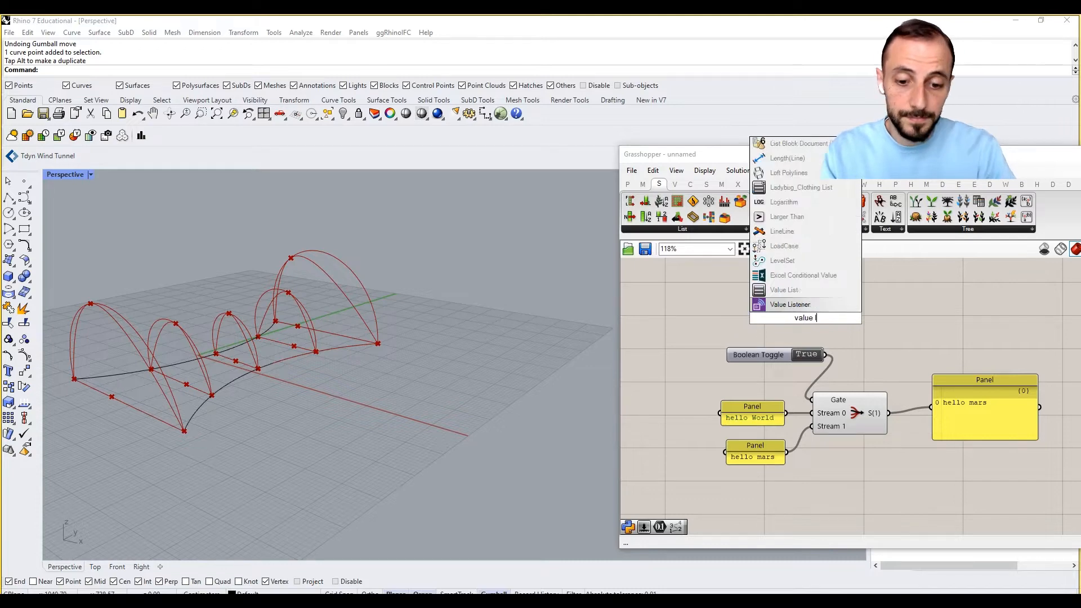
pyautogui.scroll(-3, 760, 331)
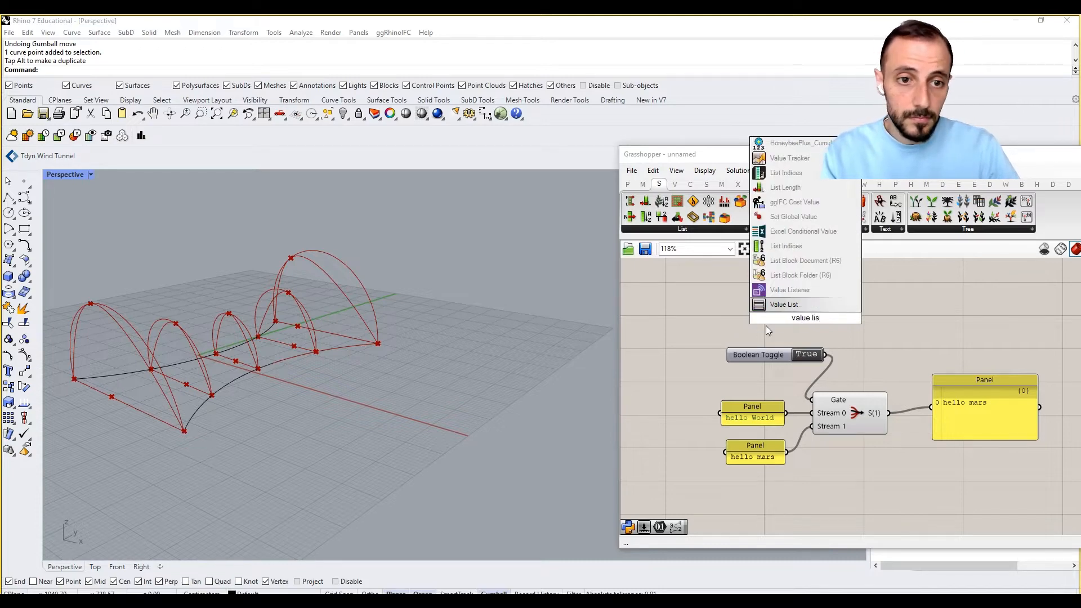
pyautogui.click(769, 309)
pyautogui.moveTo(786, 319); pyautogui.dragTo(704, 318)
# - Edit the Value List's constants and remove the Three and Four entries
pyautogui.rightClick(704, 317)
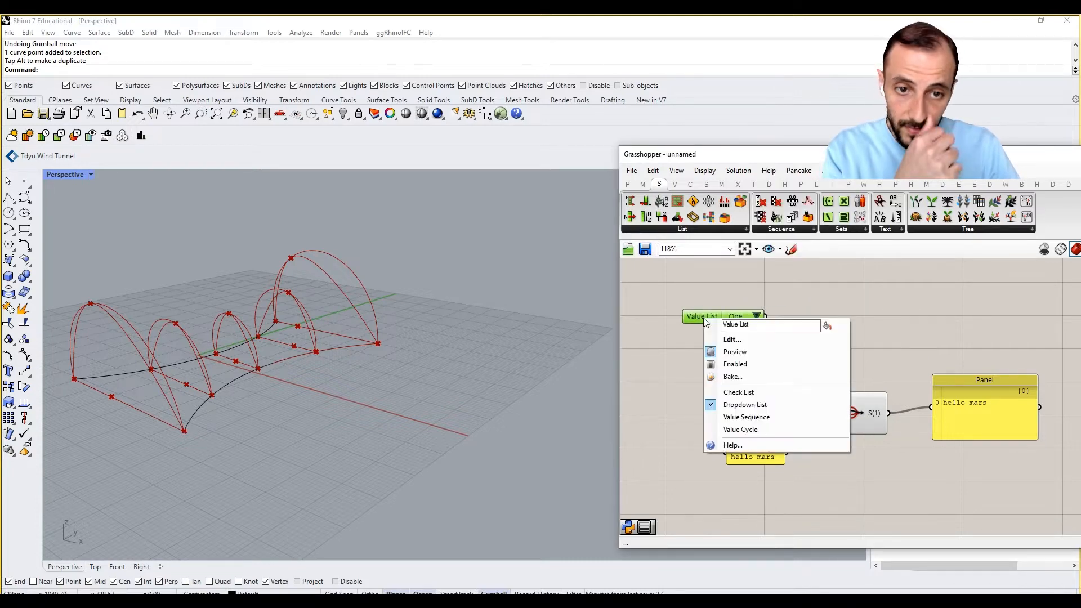
pyautogui.click(726, 340)
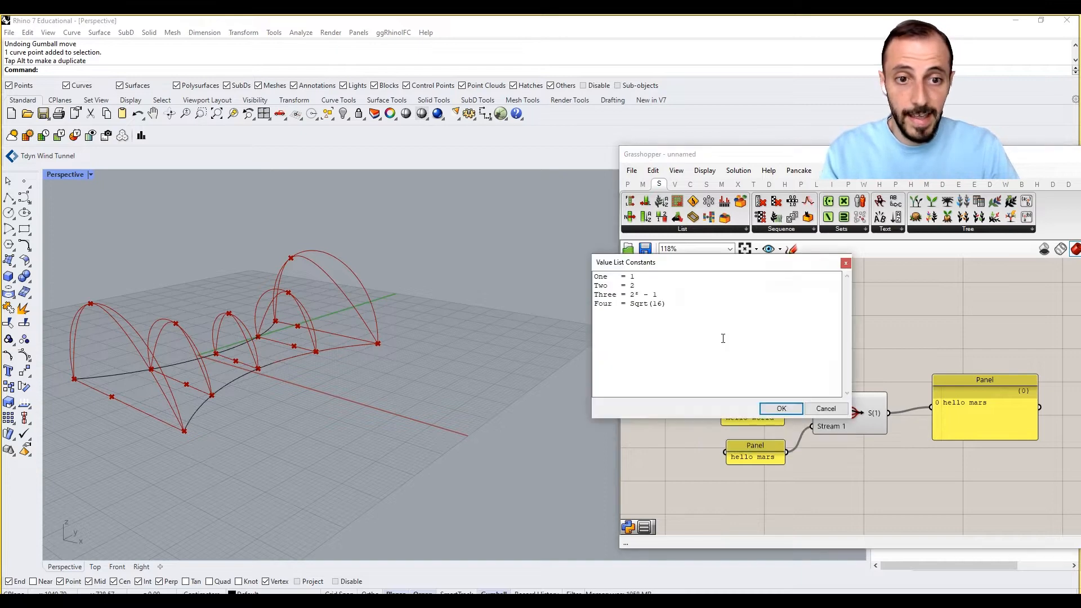
pyautogui.moveTo(684, 304); pyautogui.dragTo(590, 298)
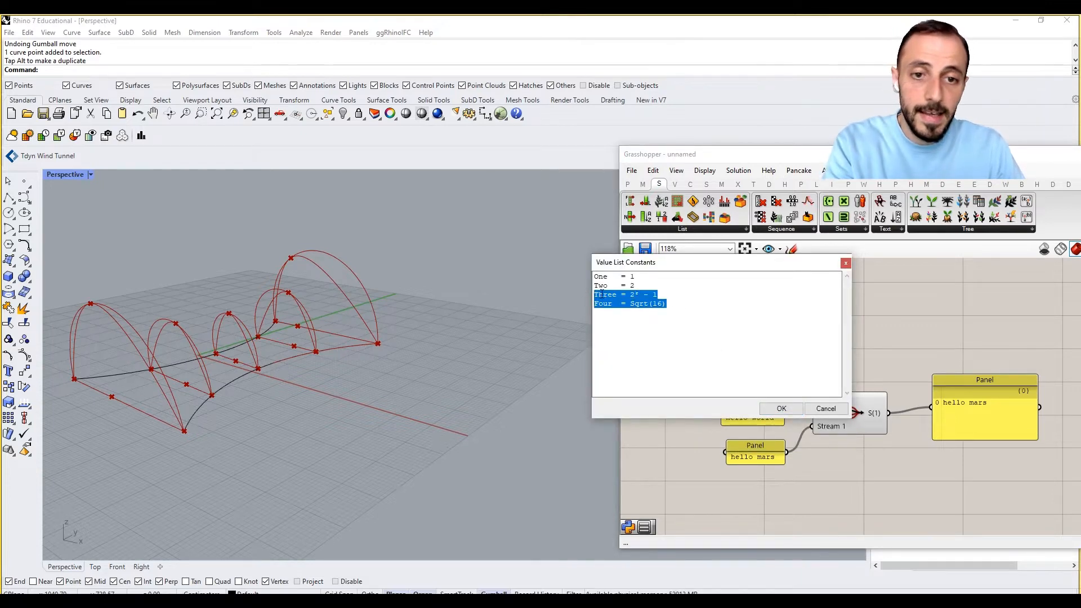
pyautogui.press('Delete')
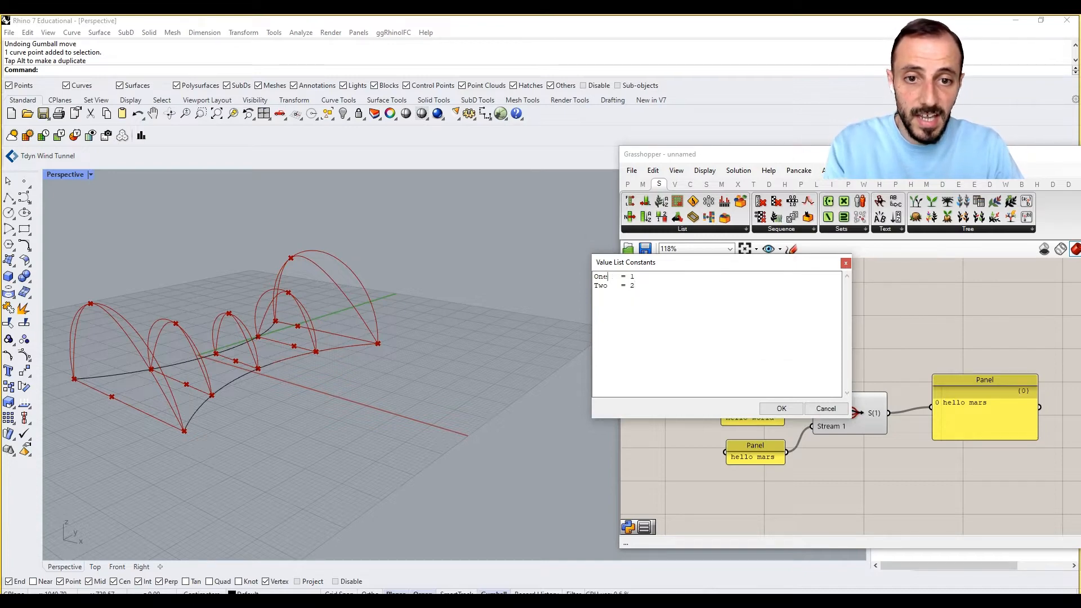
# - Rename the Value List's One entry to "Hello World" and the Two entry to "Hello Mars"
pyautogui.moveTo(609, 277); pyautogui.dragTo(586, 274)
pyautogui.write('Hello')
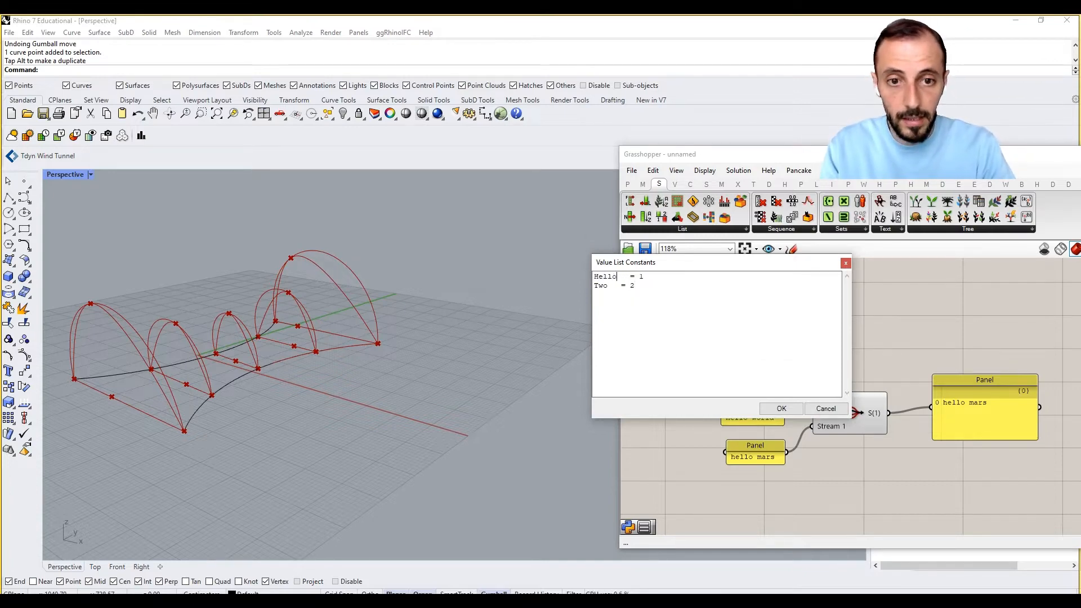
pyautogui.write(' World')
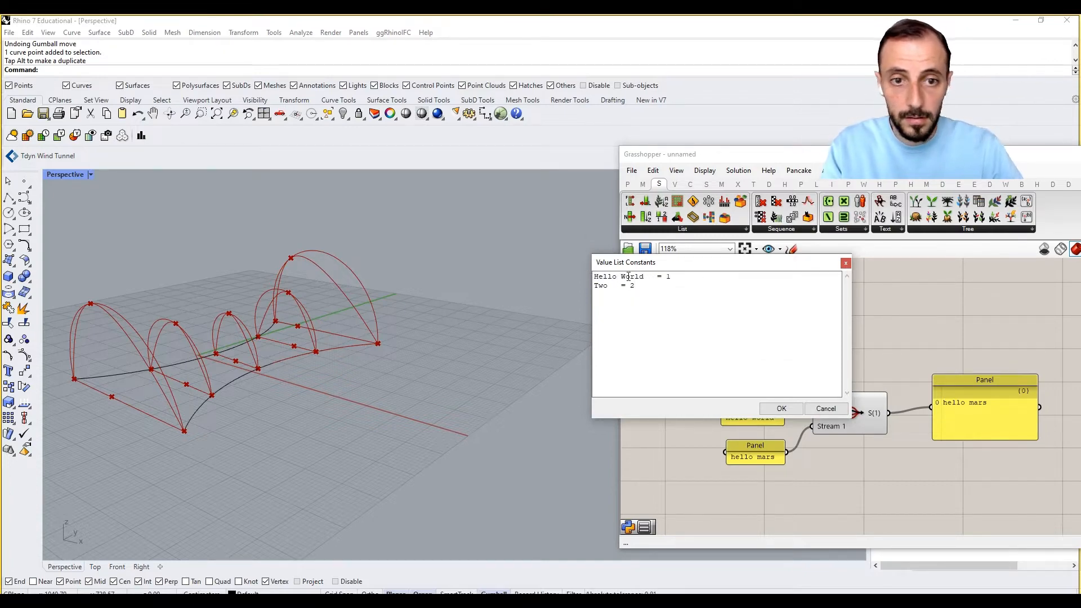
pyautogui.doubleClick(603, 285)
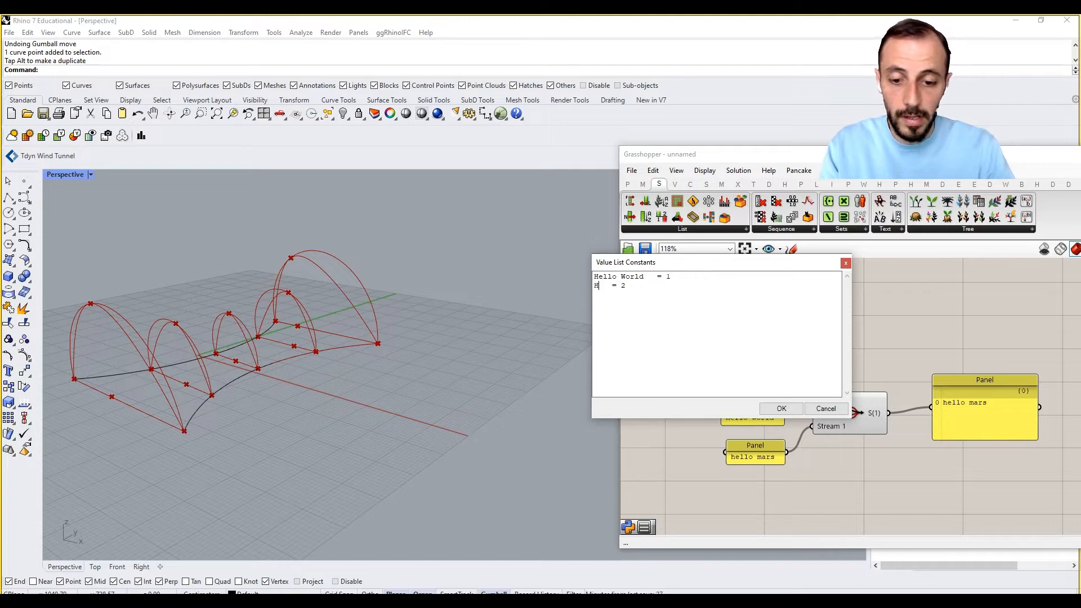
pyautogui.write('Hello Mars')
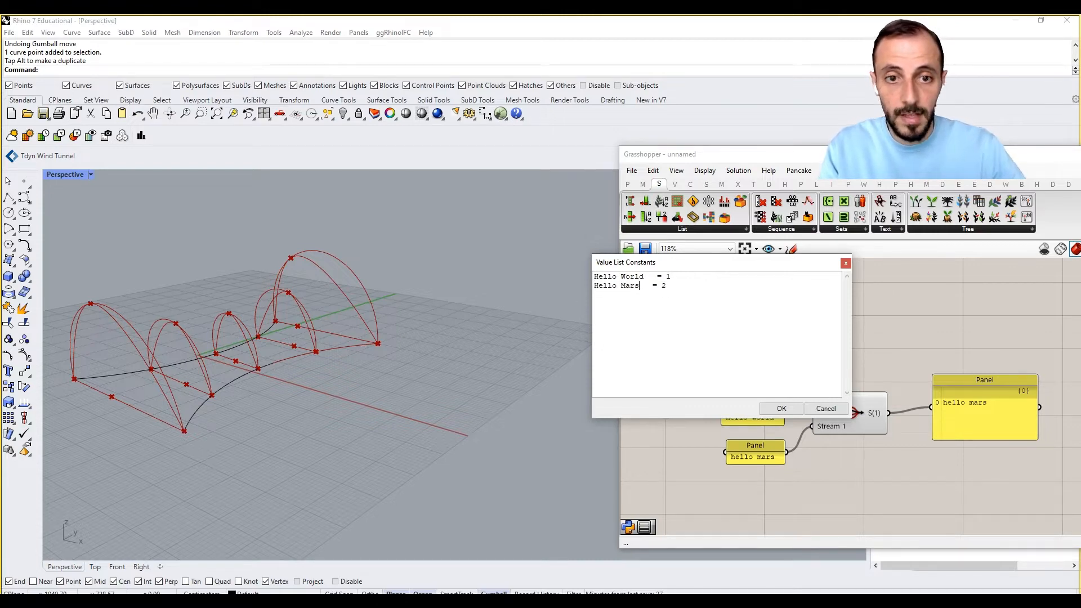
# - Set the Hello World constant to 0 and the Hello Mars constant to 1, and accept the list
pyautogui.write('0')
pyautogui.click(666, 292)
pyautogui.click(666, 286)
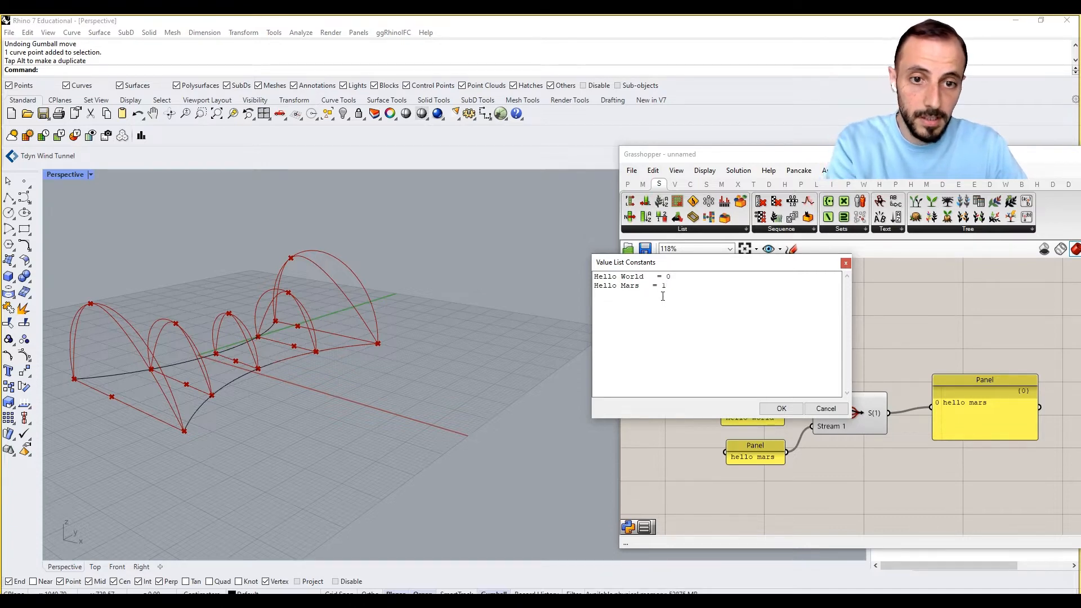
pyautogui.click(782, 409)
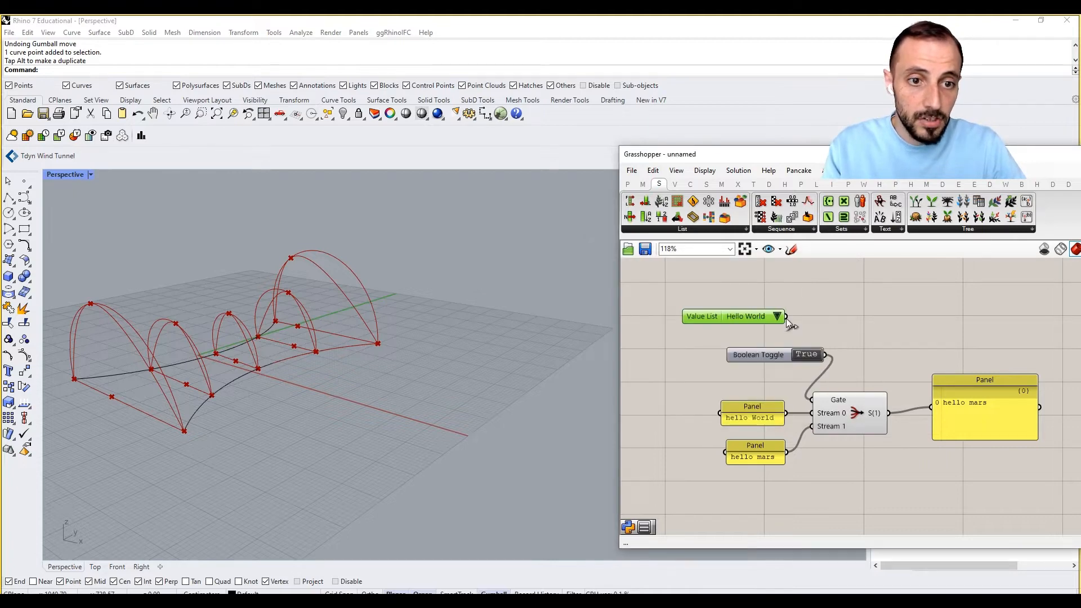
# - Connect the Value List to the Stream Filter's Gate in place of the Boolean Toggle, and delete the toggle
pyautogui.moveTo(786, 317); pyautogui.dragTo(811, 400)
pyautogui.click(760, 353)
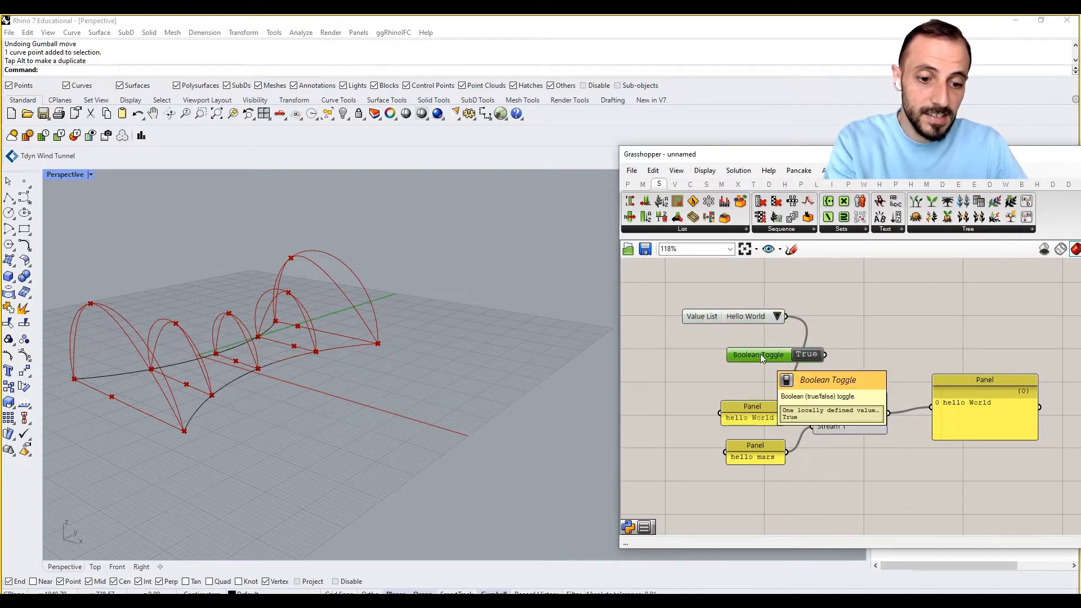
pyautogui.press('Delete')
# - Switch the Value List to Hello Mars to test the Stream Filter's output
pyautogui.click(780, 317)
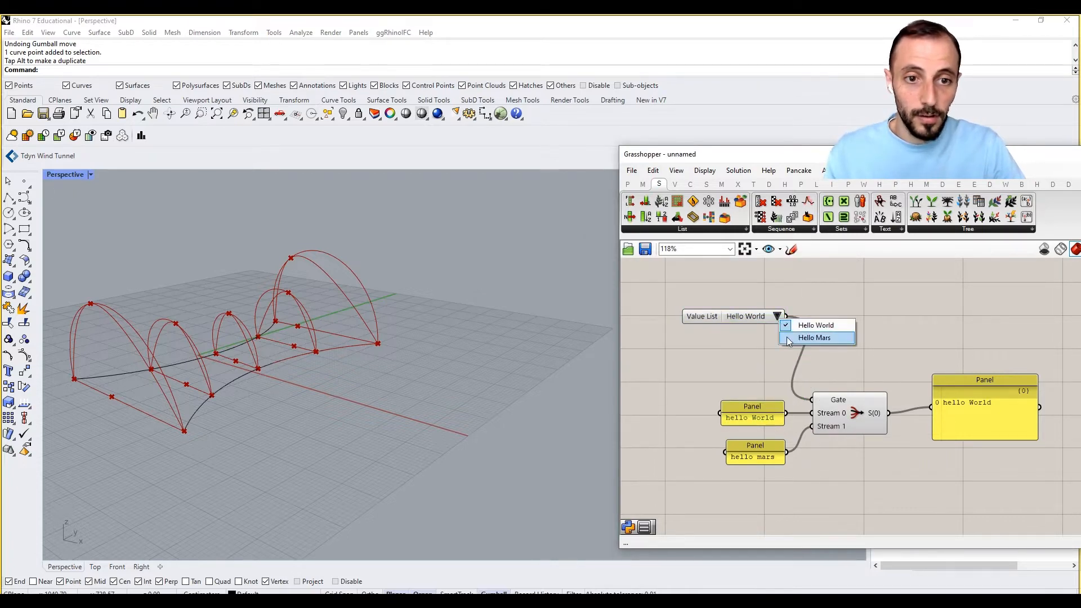
pyautogui.click(790, 337)
pyautogui.click(779, 317)
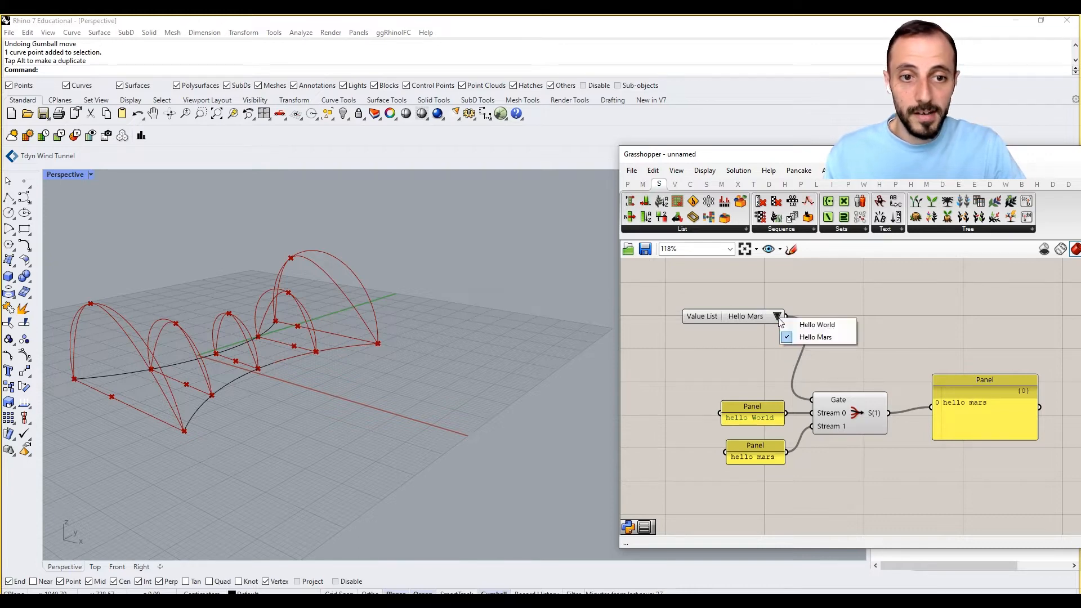
pyautogui.click(789, 315)
# - Delete the hello World/hello mars example, including its Value List, panels and Stream Filter, keeping the arc and curve components
pyautogui.scroll(-3, 830, 327)
pyautogui.moveTo(868, 340); pyautogui.dragTo(917, 353, button='right')
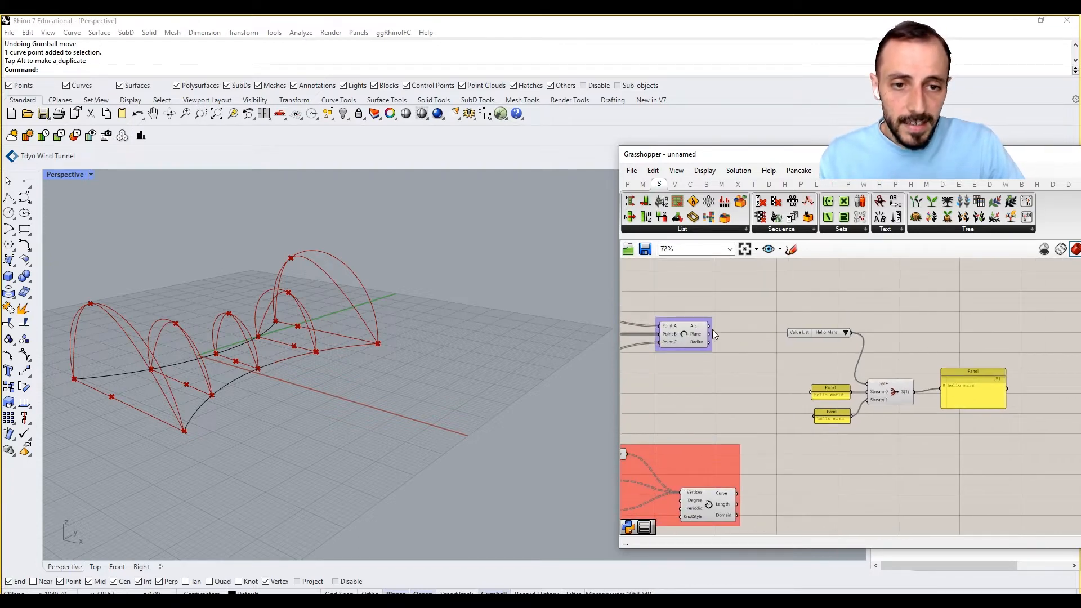
pyautogui.click(681, 337)
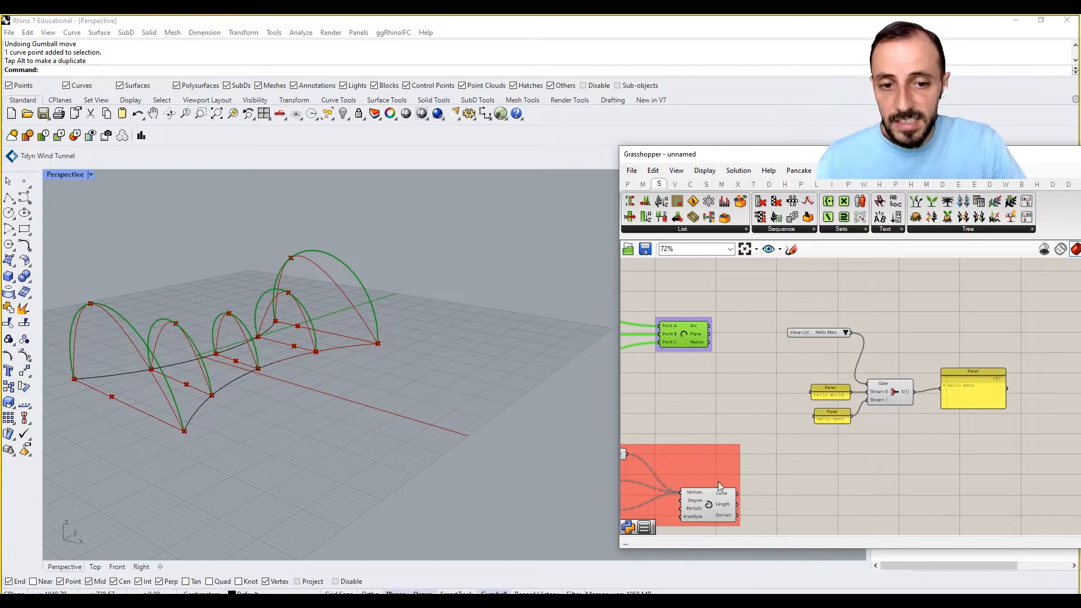
pyautogui.click(711, 514)
pyautogui.moveTo(752, 289); pyautogui.dragTo(1029, 429)
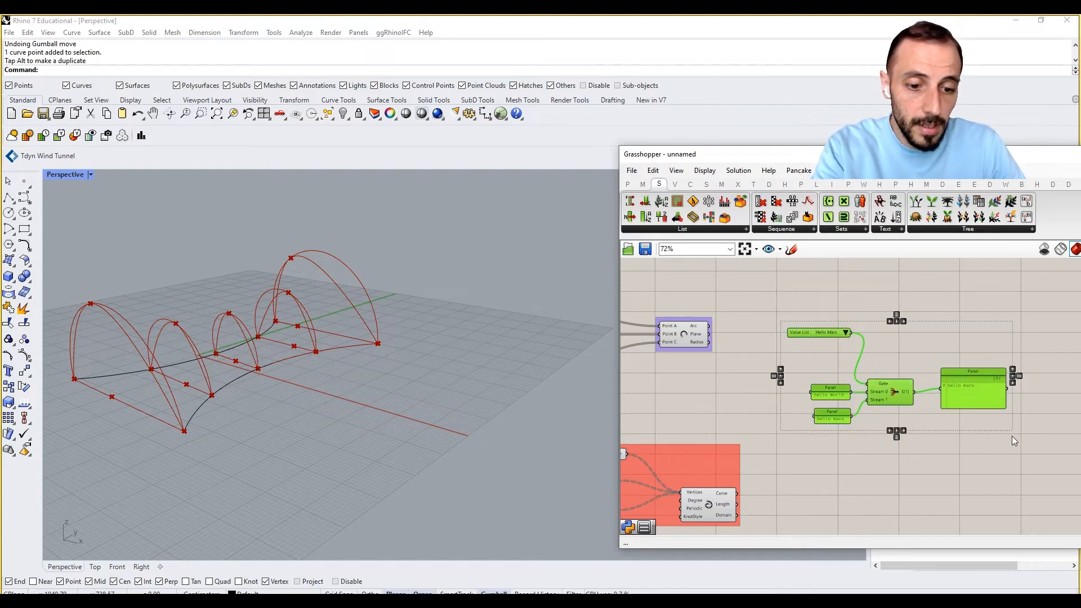
pyautogui.press('Delete')
# - Add a new Stream Filter beyond the outputs of the arc and interpolated curve components
pyautogui.doubleClick(922, 429)
pyautogui.write('stream')
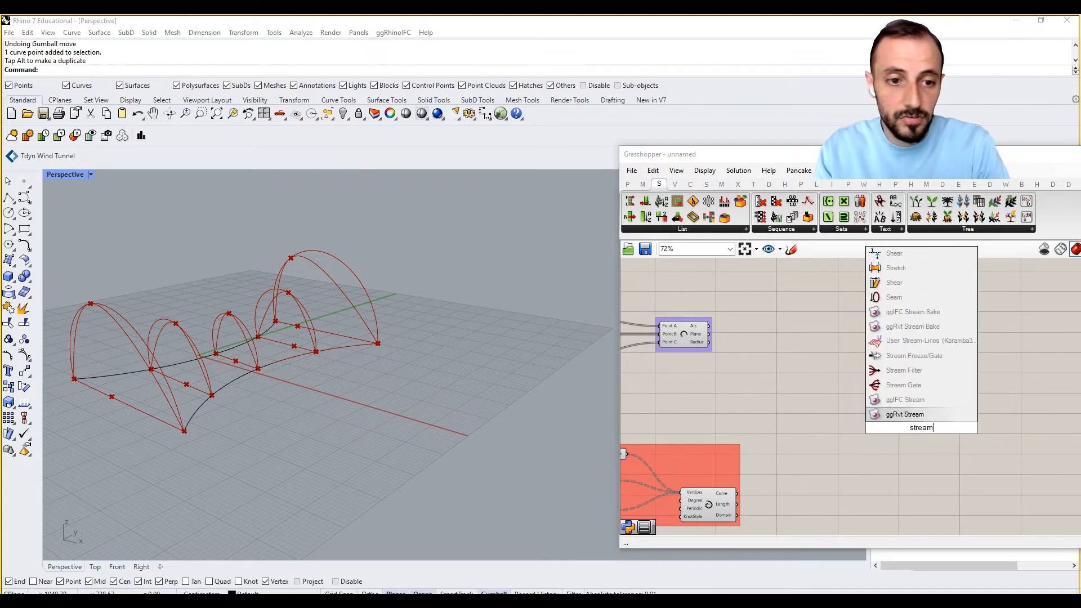
pyautogui.click(904, 372)
pyautogui.moveTo(907, 423); pyautogui.dragTo(808, 389)
pyautogui.click(758, 356)
pyautogui.moveTo(739, 367); pyautogui.dragTo(772, 360, button='right')
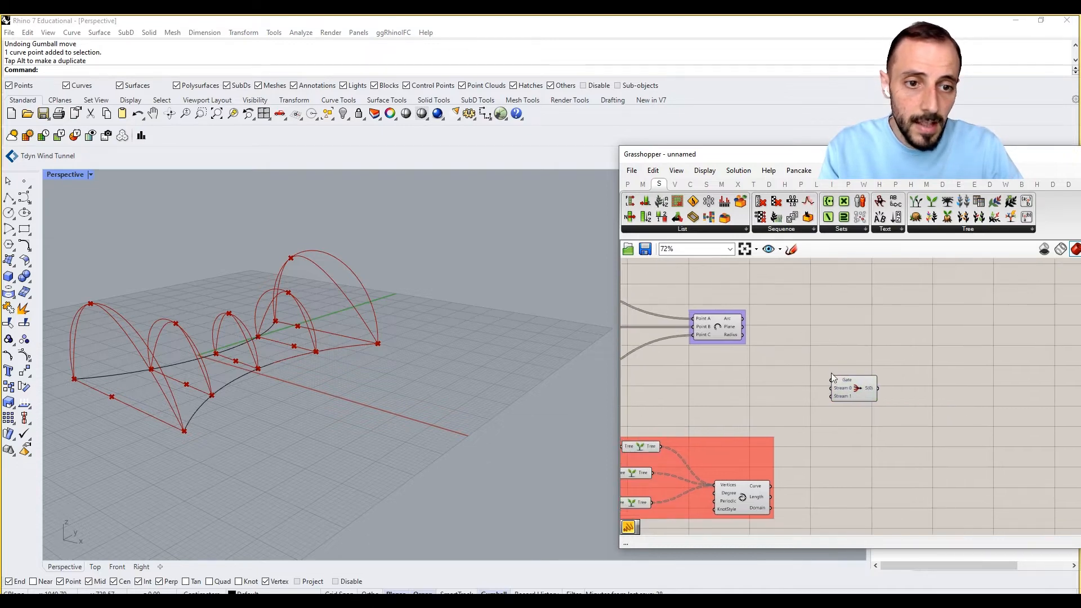
# - Add a Value List above the new Stream Filter
pyautogui.doubleClick(821, 330)
pyautogui.write('value list')
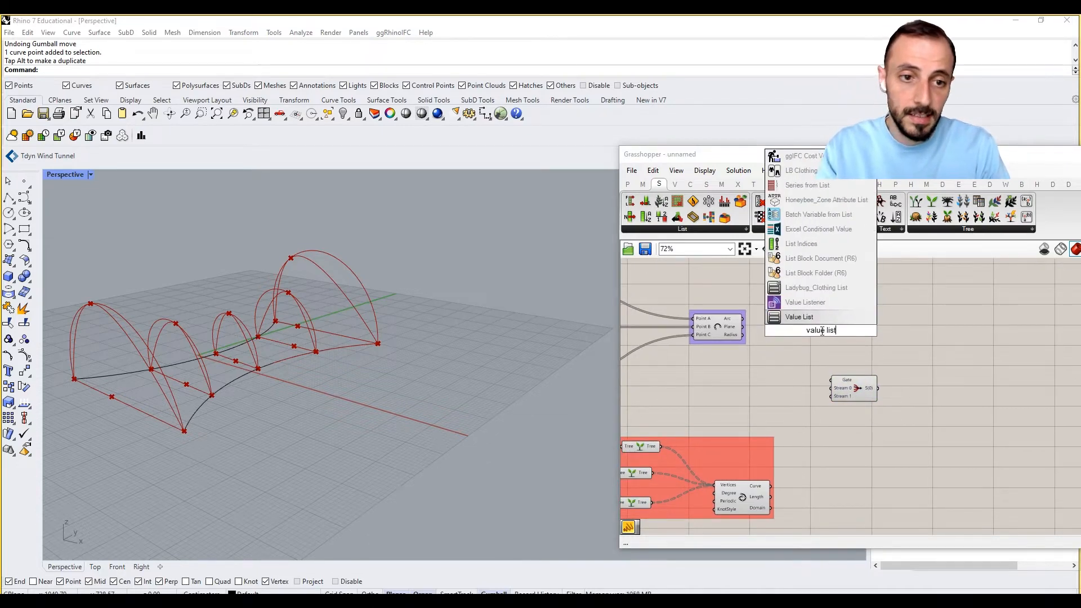
pyautogui.press('Return')
# - Edit the new Value List's constants and remove its Three and Four entries
pyautogui.rightClick(811, 331)
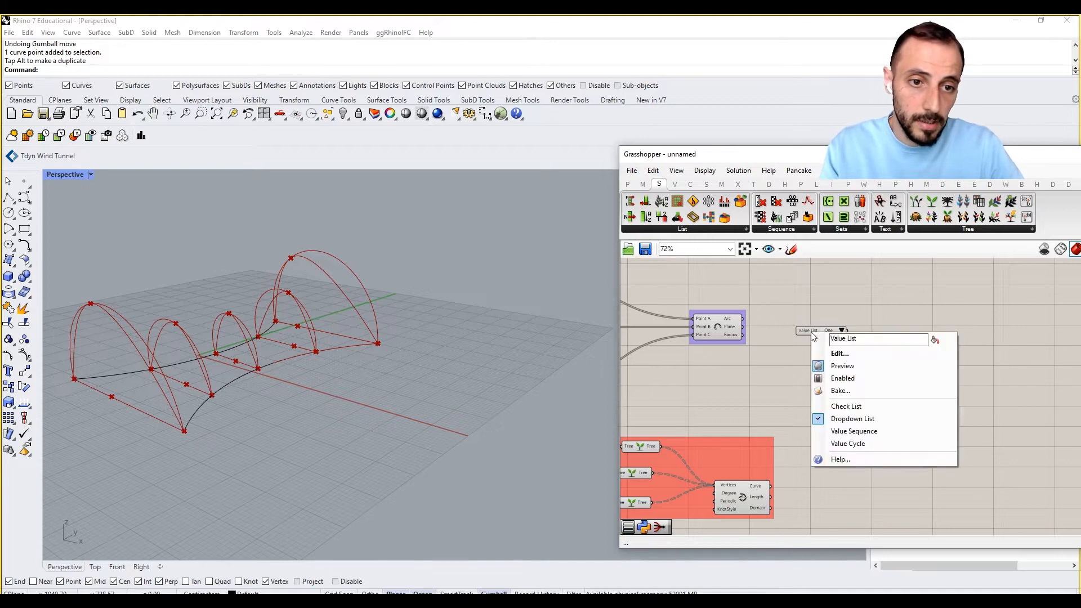
pyautogui.click(840, 353)
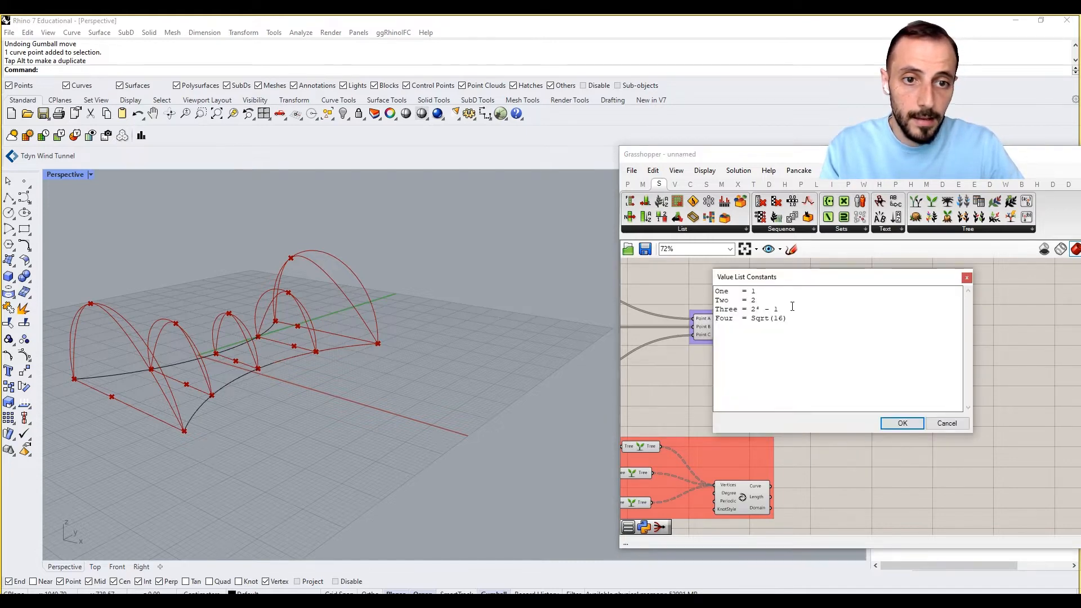
pyautogui.moveTo(789, 319); pyautogui.dragTo(689, 307)
pyautogui.press('Delete')
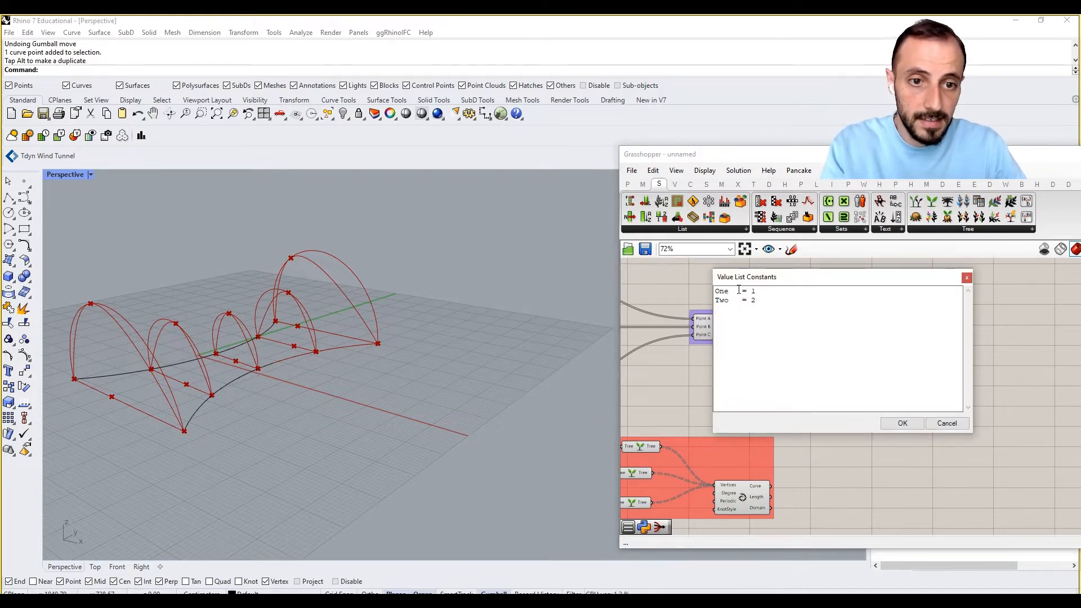
# - Rename the Value List's One entry to "Arcs" and the Two entry to "Curves"
pyautogui.doubleClick(709, 290)
pyautogui.write('Arcs')
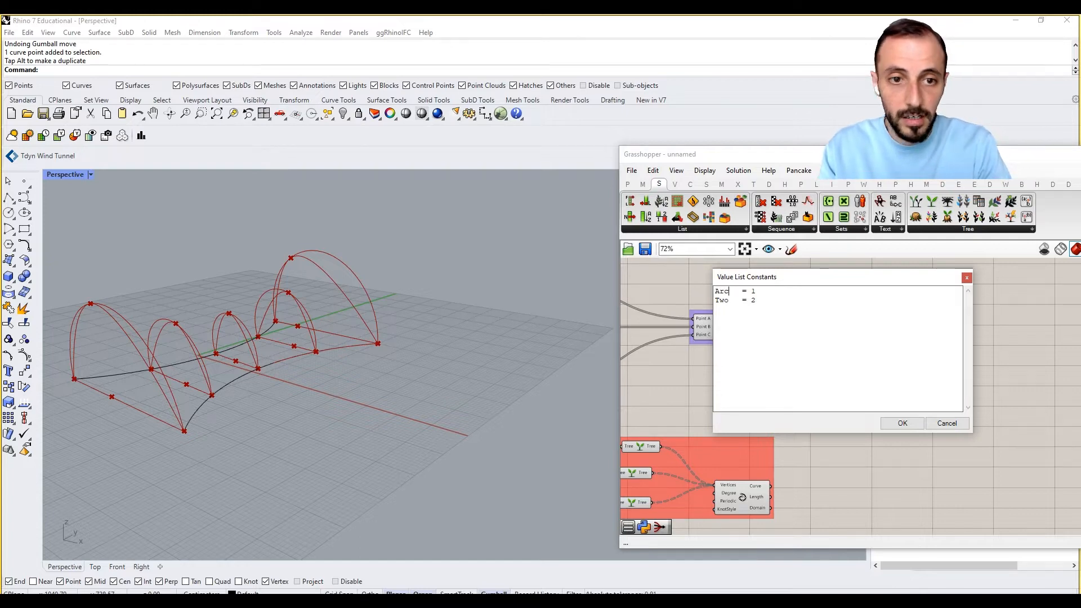
pyautogui.doubleClick(729, 300)
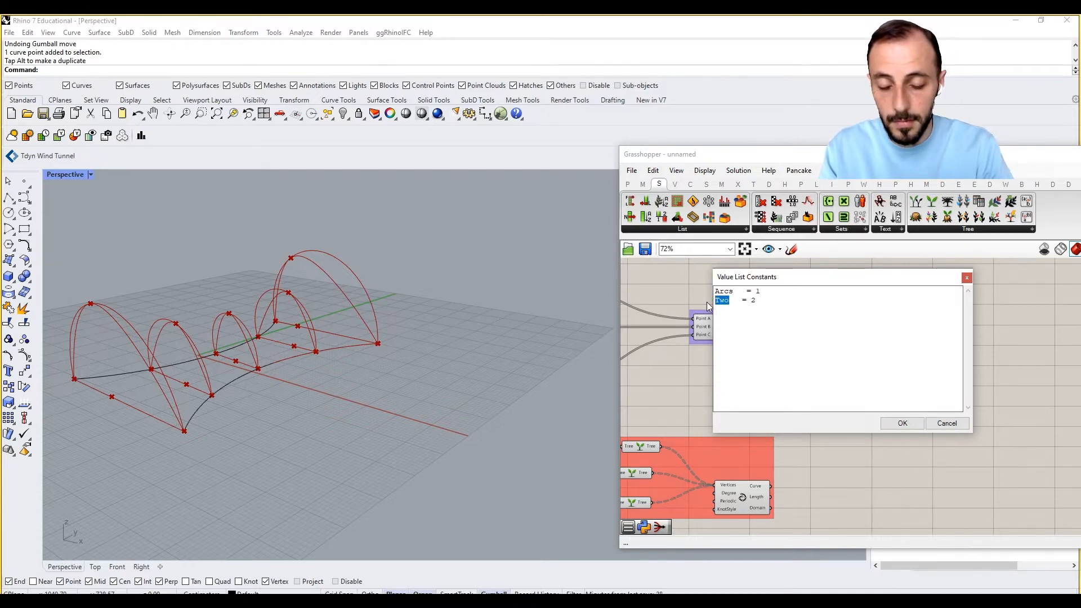
pyautogui.write('Curves   = ')
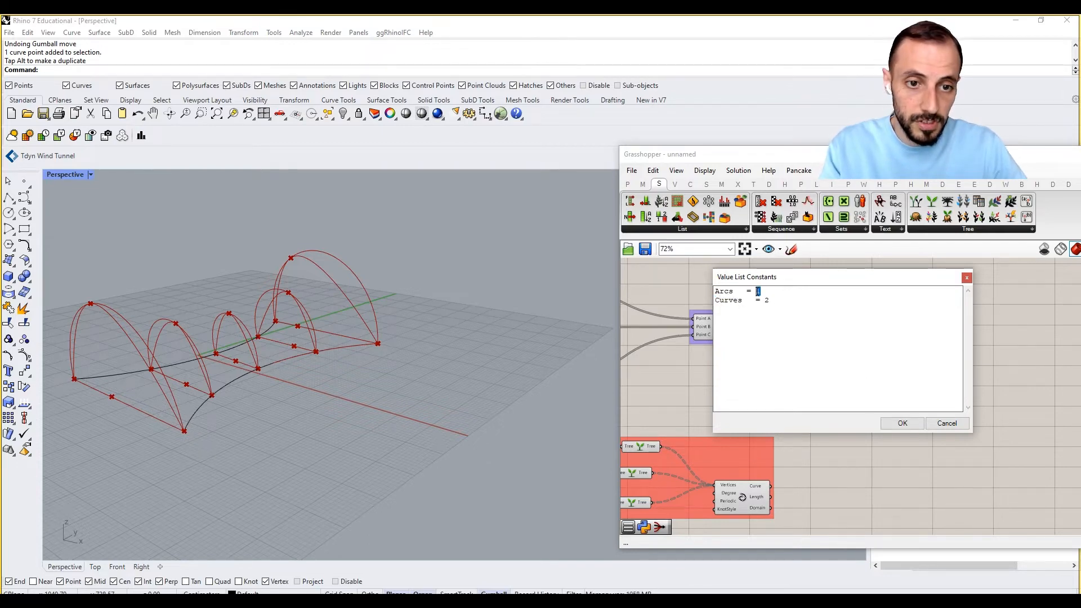
# - Set the Arcs constant to 0 and the Curves constant to 1, and accept the list
pyautogui.write('0')
pyautogui.doubleClick(767, 301)
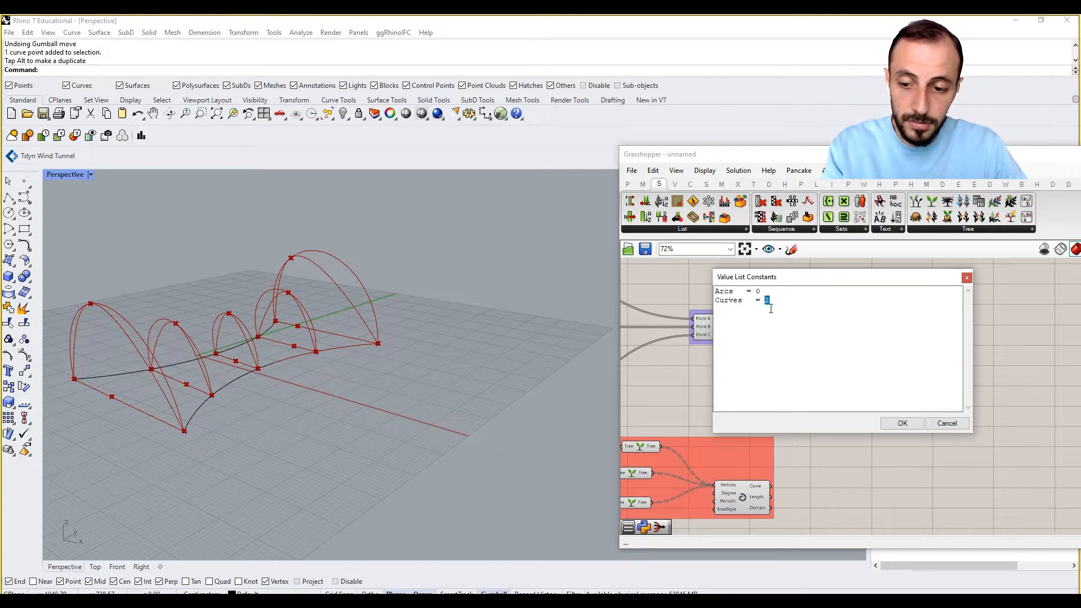
pyautogui.write('1')
pyautogui.click(902, 423)
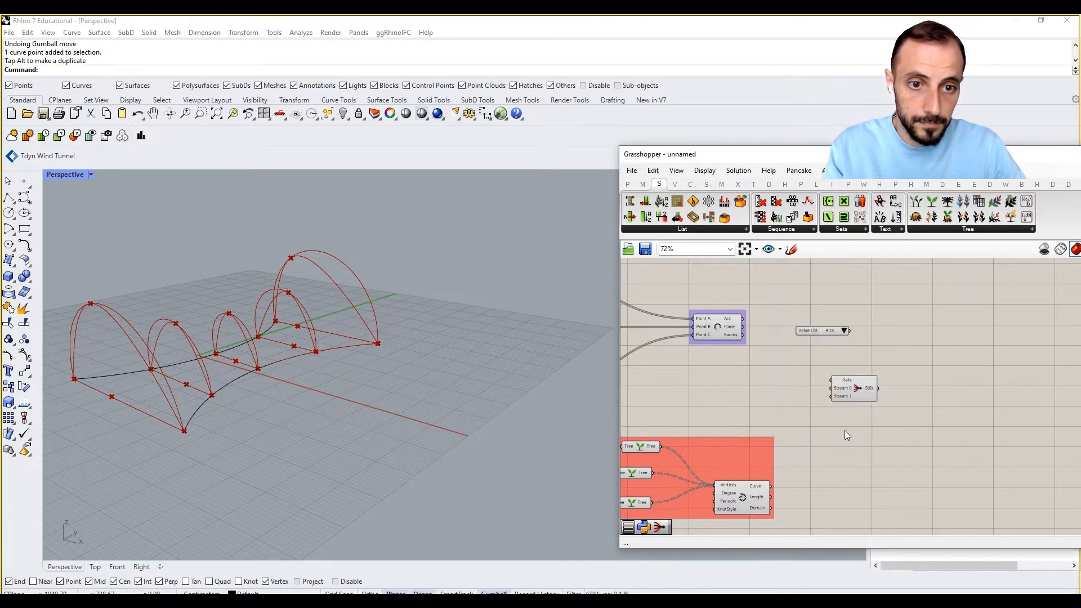
# - Shift the interpolated curve group slightly on the canvas
pyautogui.moveTo(845, 430); pyautogui.dragTo(871, 397, button='right')
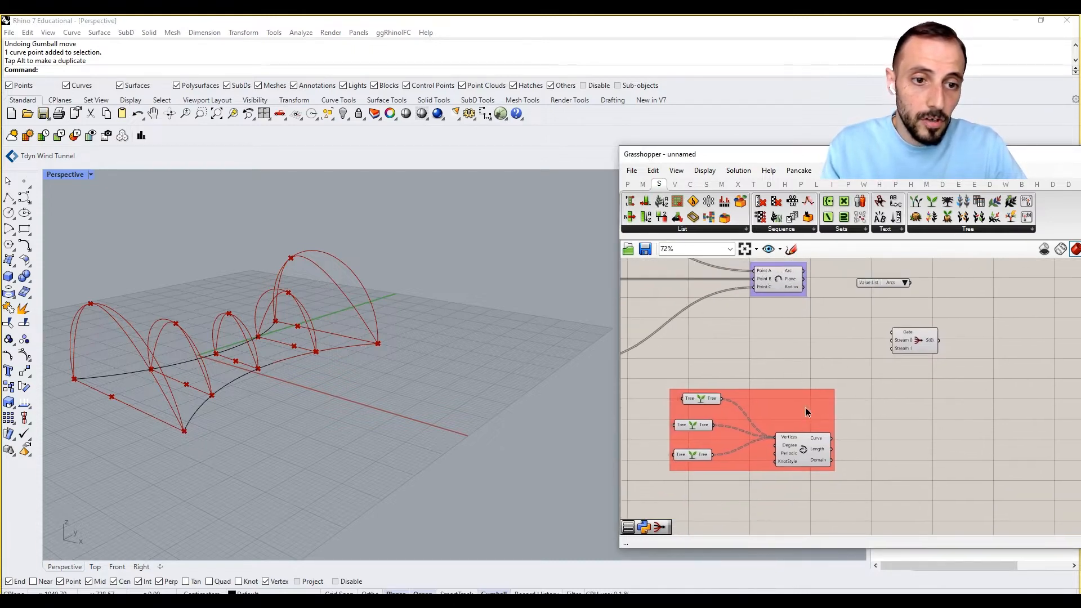
pyautogui.moveTo(806, 408); pyautogui.dragTo(800, 394)
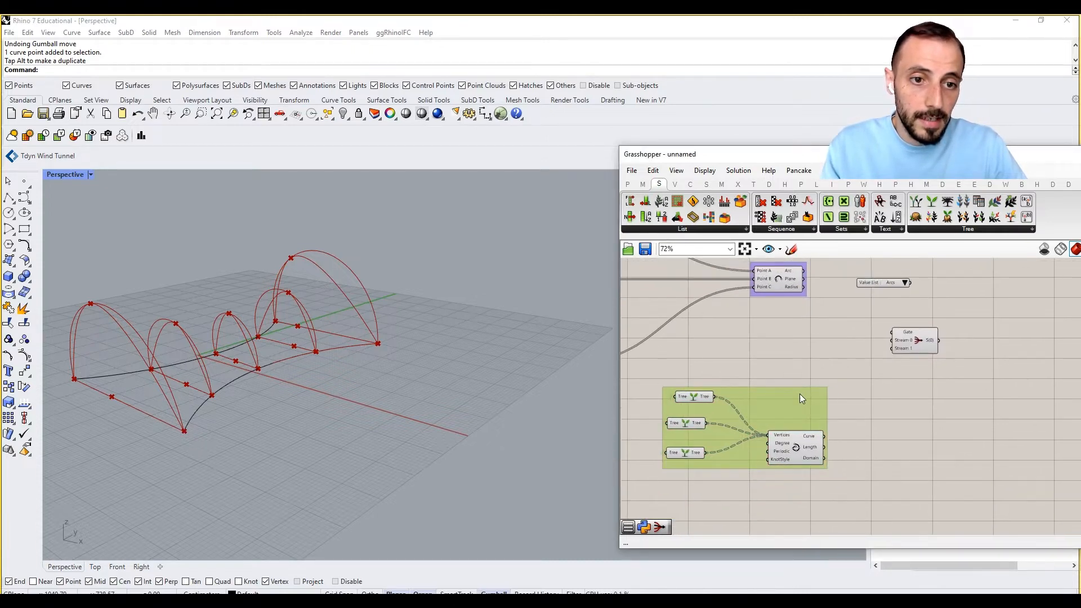
# - Edit the Value List's constants and rename its Curves entry to "Interpolated Curves"
pyautogui.rightClick(858, 288)
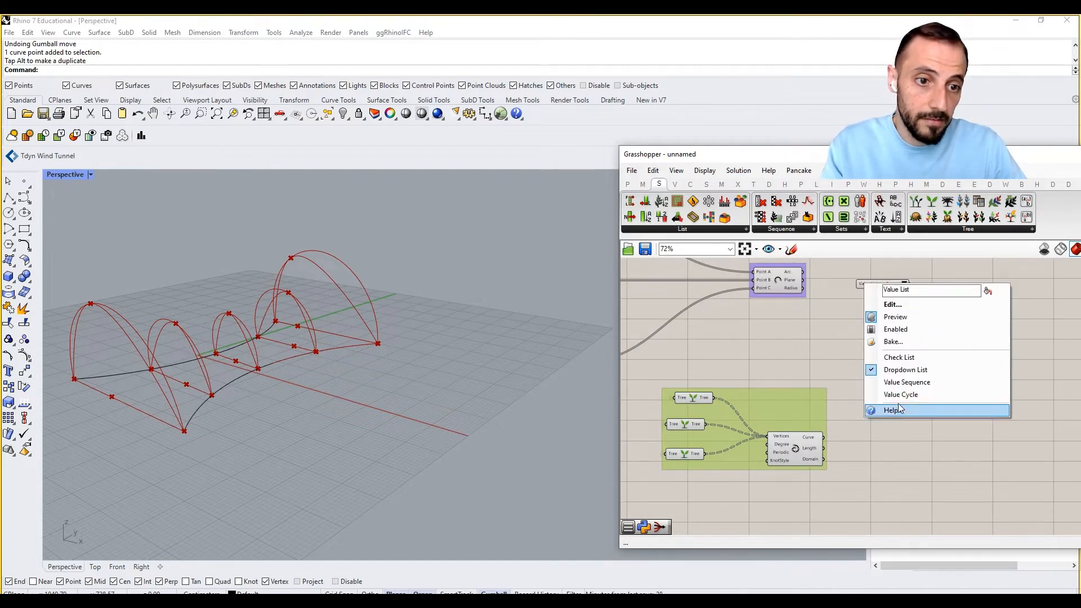
pyautogui.click(894, 304)
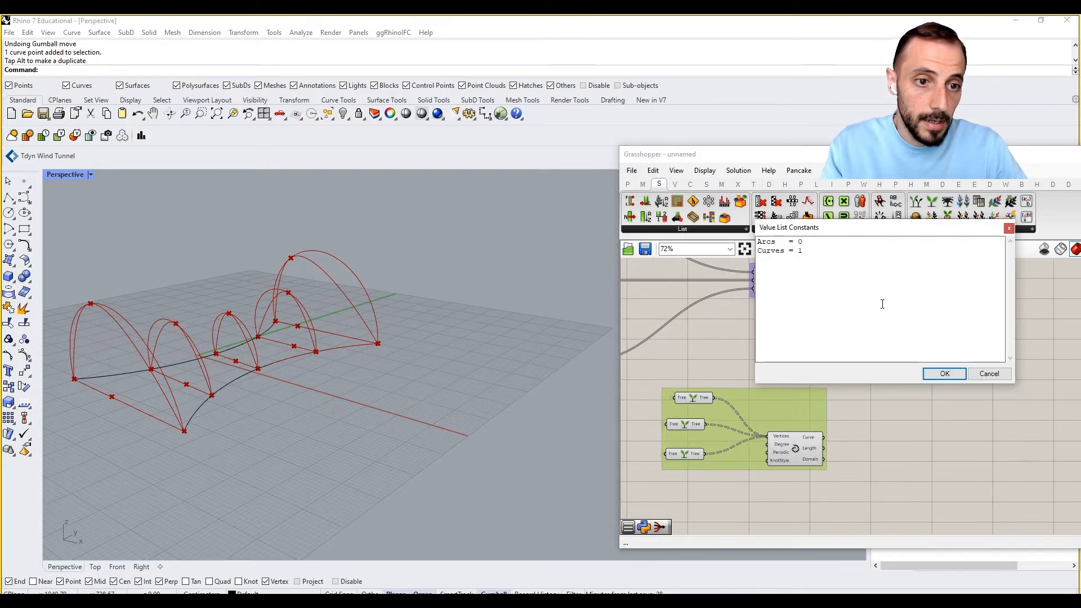
pyautogui.click(801, 269)
pyautogui.click(758, 251)
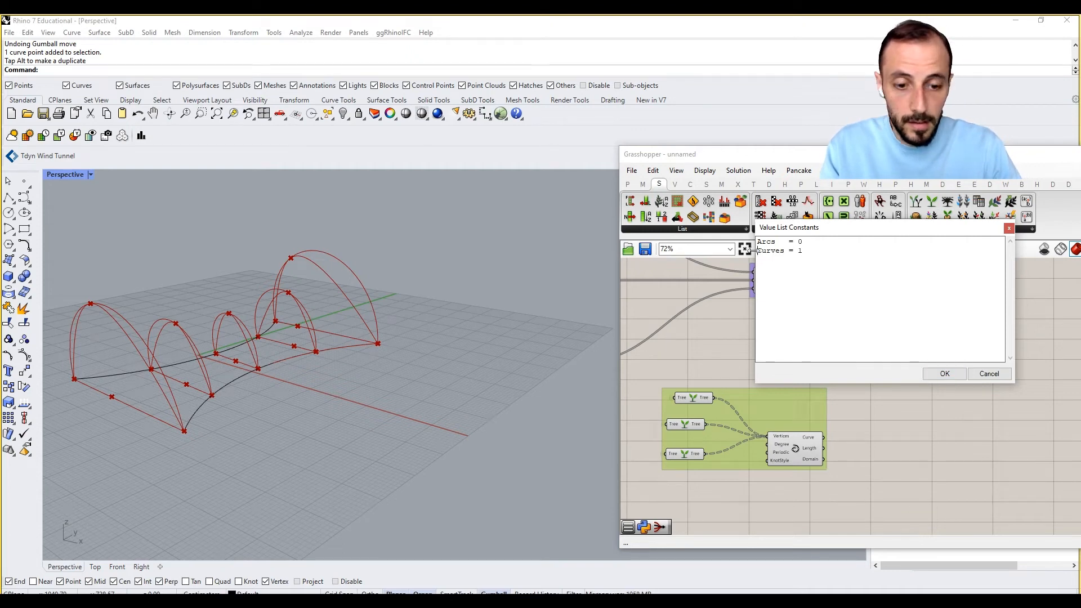
pyautogui.write('Interpolated')
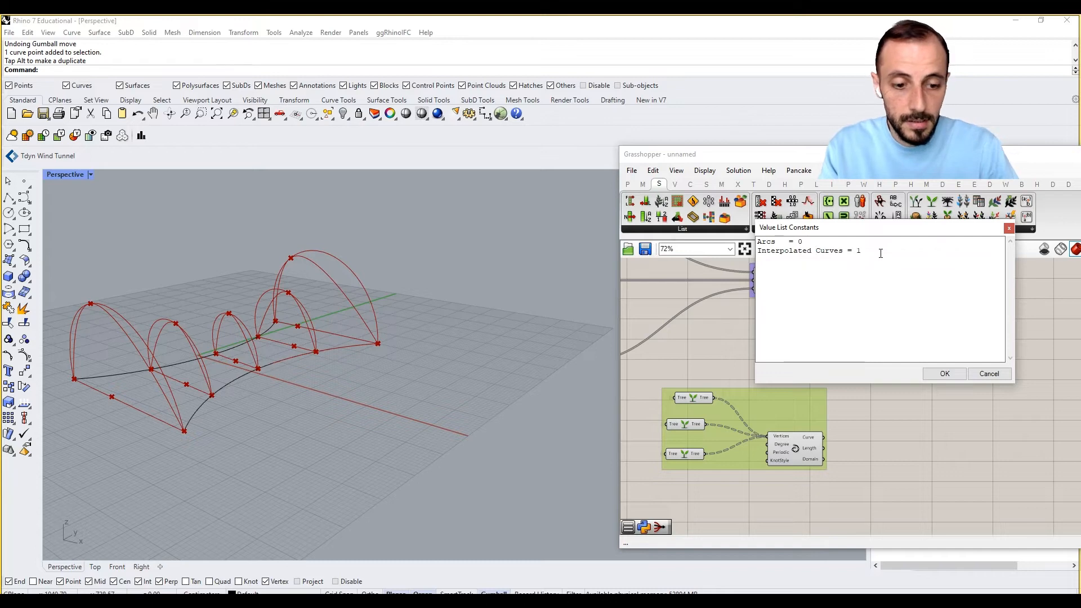
# - Add a third Value List entry "Nurbs Curves" with the value 2, and accept the list
pyautogui.press('Return')
pyautogui.write('Nurbs')
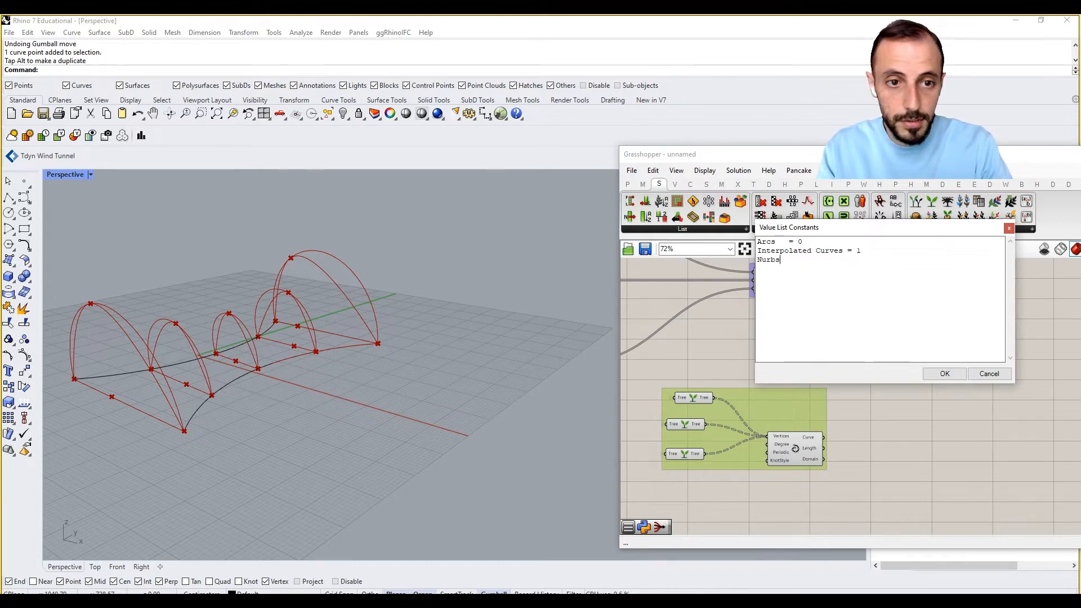
pyautogui.write(' Curves =')
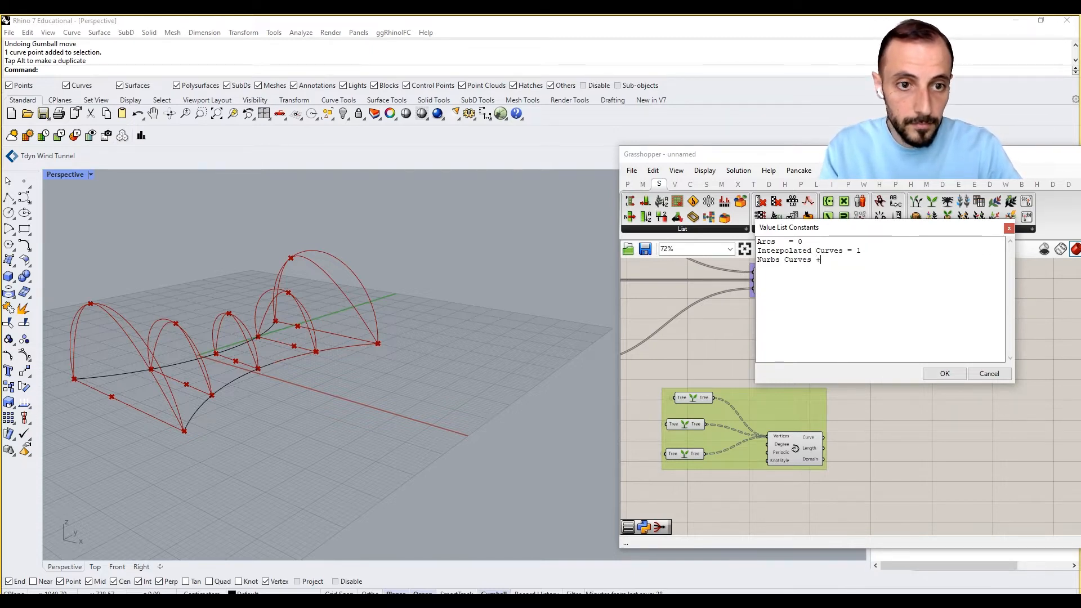
pyautogui.write('2')
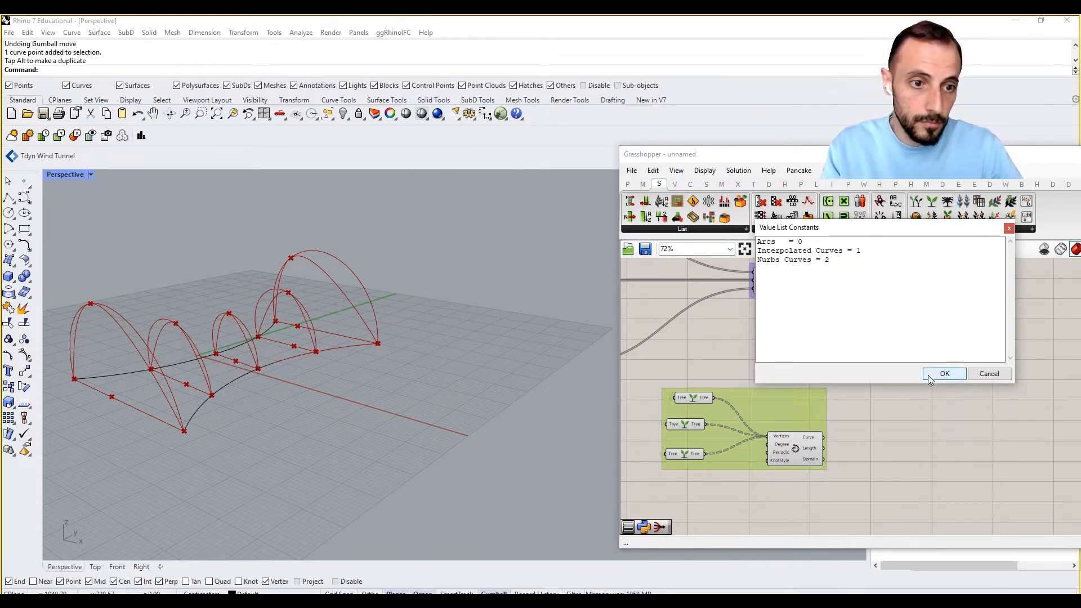
pyautogui.click(944, 374)
pyautogui.click(879, 392)
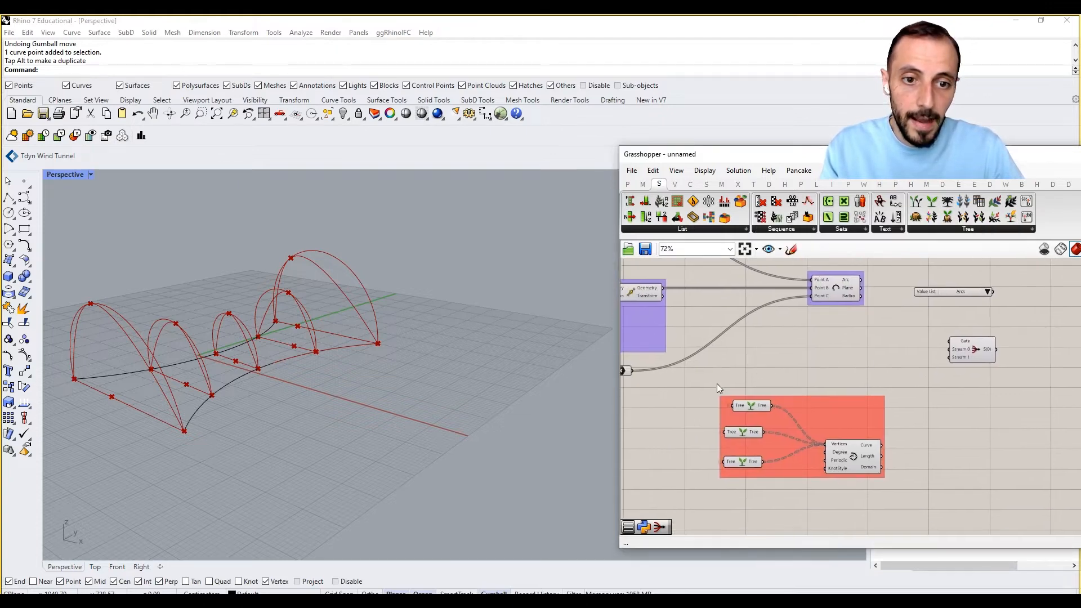
# - Duplicate the whole interpolated curve group and place the copy directly below the original
pyautogui.moveTo(703, 382); pyautogui.dragTo(894, 489)
pyautogui.moveTo(894, 488); pyautogui.dragTo(853, 365, button='right')
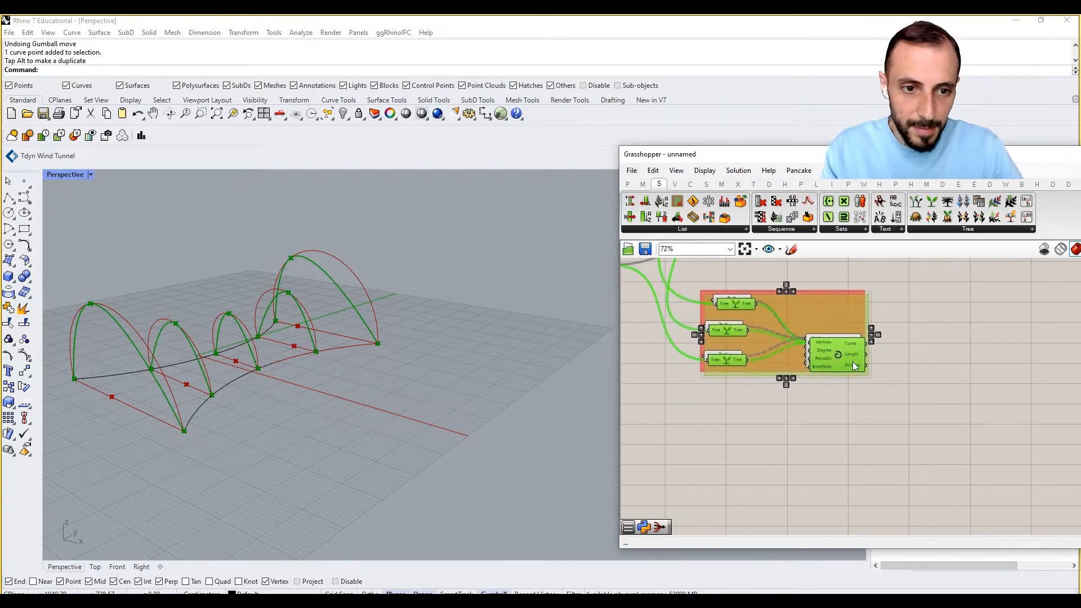
pyautogui.keyDown('alt'); pyautogui.moveTo(853, 362); pyautogui.dragTo(837, 464); pyautogui.keyUp('alt')
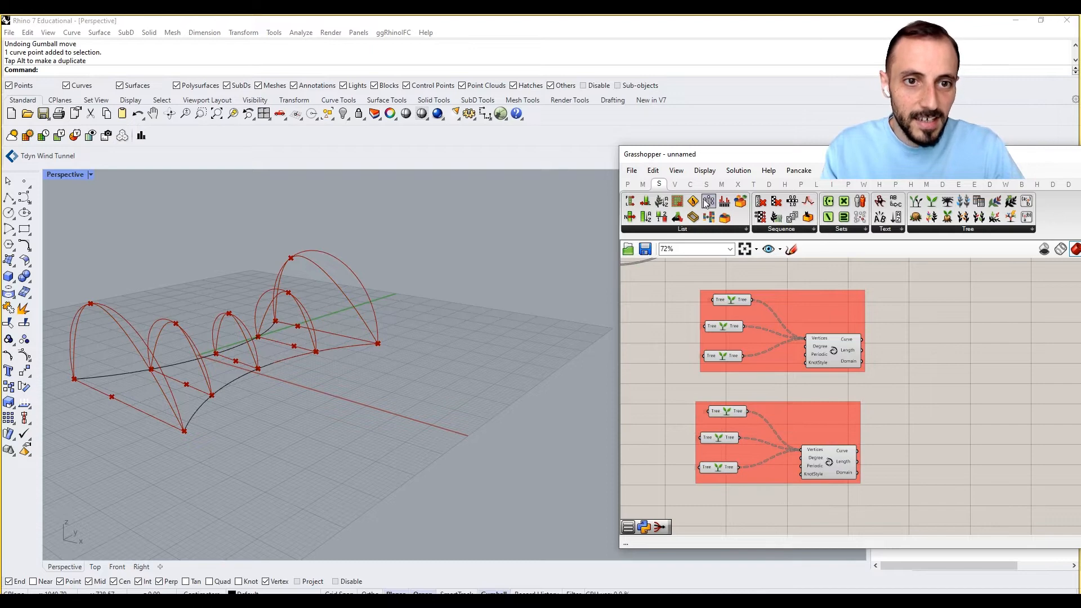
# - Place a Nurbs Curve component inside the duplicated group, above its Interpolate component
pyautogui.click(690, 184)
pyautogui.click(854, 232)
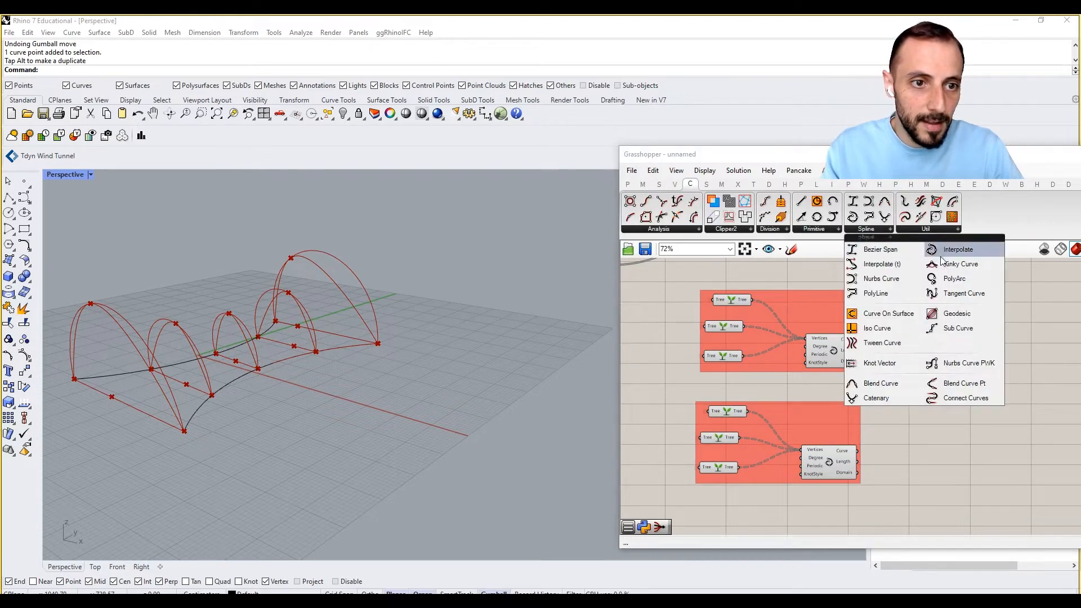
pyautogui.click(898, 281)
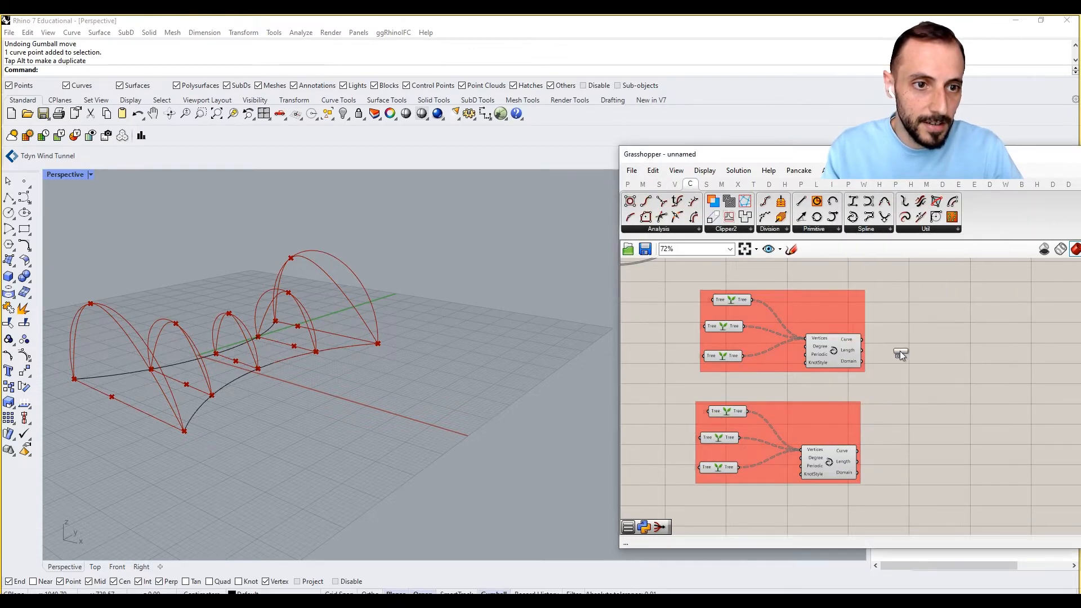
pyautogui.click(810, 418)
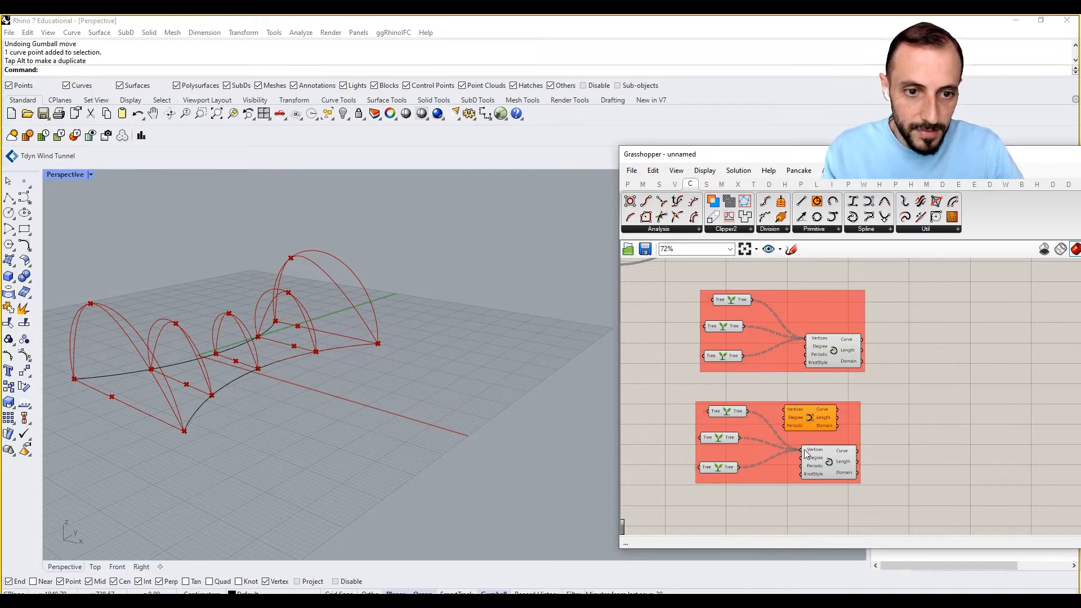
# - Transfer the three Tree wires from the copied Interpolate's Vertices to the Nurbs Curve's Vertices, and delete that Interpolate component
pyautogui.moveTo(802, 450)
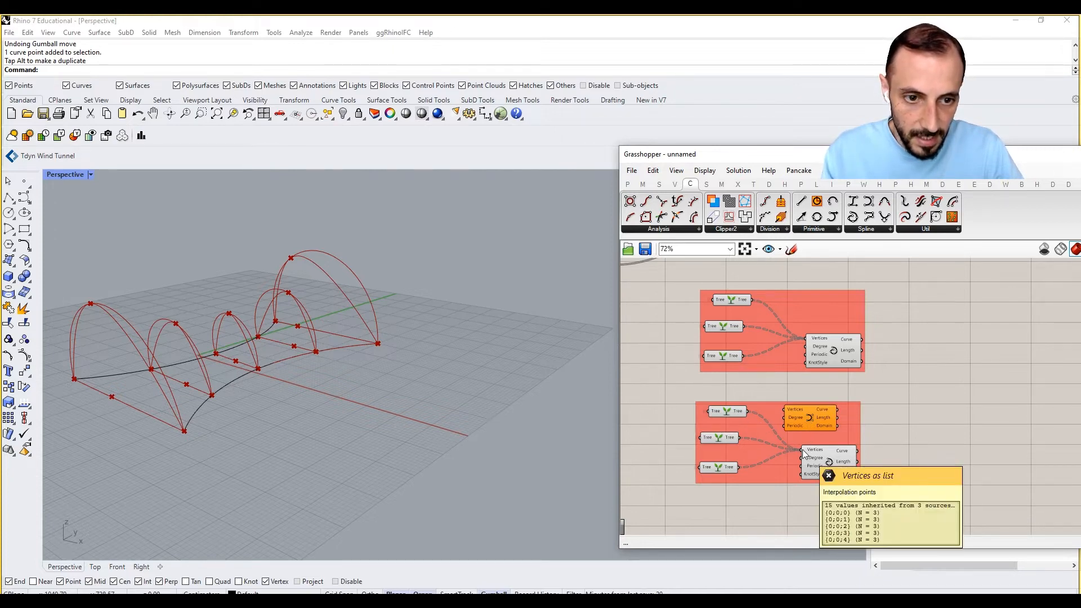
pyautogui.moveTo(802, 449)
pyautogui.keyDown('ctrl'); pyautogui.keyDown('shift'); pyautogui.mouseDown()
pyautogui.moveTo(786, 410)
pyautogui.moveTo(812, 449)
pyautogui.mouseUp(); pyautogui.keyUp('shift'); pyautogui.keyUp('ctrl')
pyautogui.moveTo(802, 419)
pyautogui.click(822, 459)
pyautogui.press('Delete')
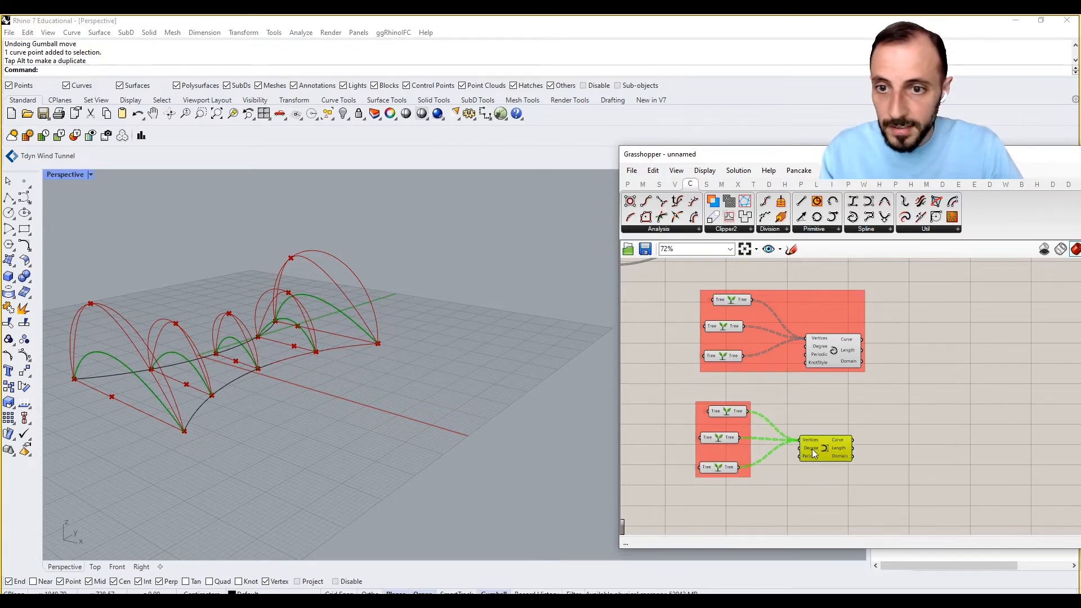
# - Add a Number Slider set to 2 and connect it to the Nurbs Curve's Degree input, shifting the component clear of the slider
pyautogui.moveTo(277, 387); pyautogui.dragTo(323, 397, button='right')
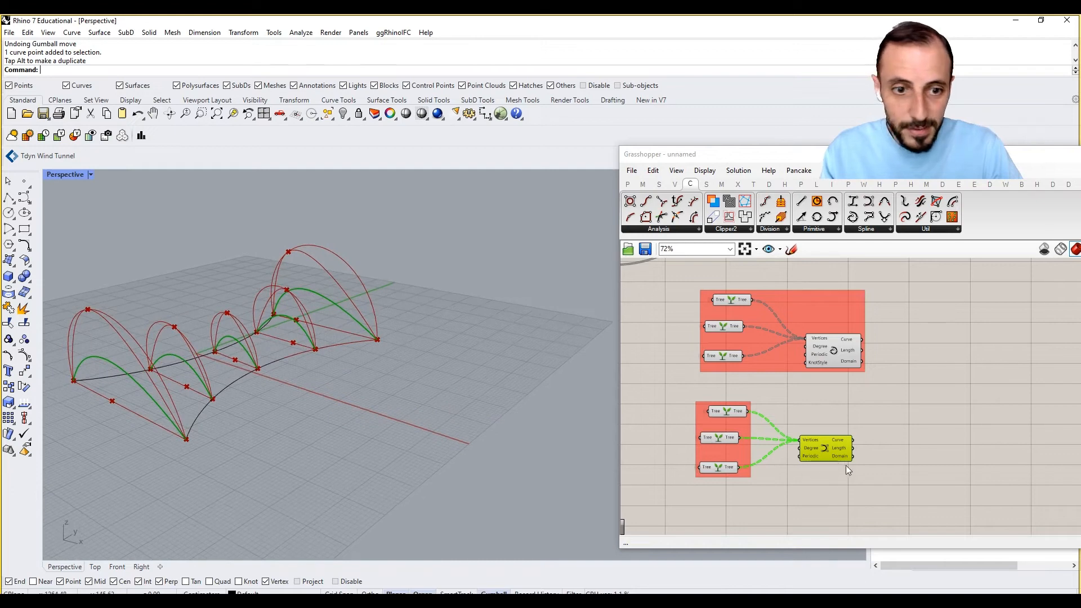
pyautogui.scroll(3, 797, 448)
pyautogui.moveTo(868, 432)
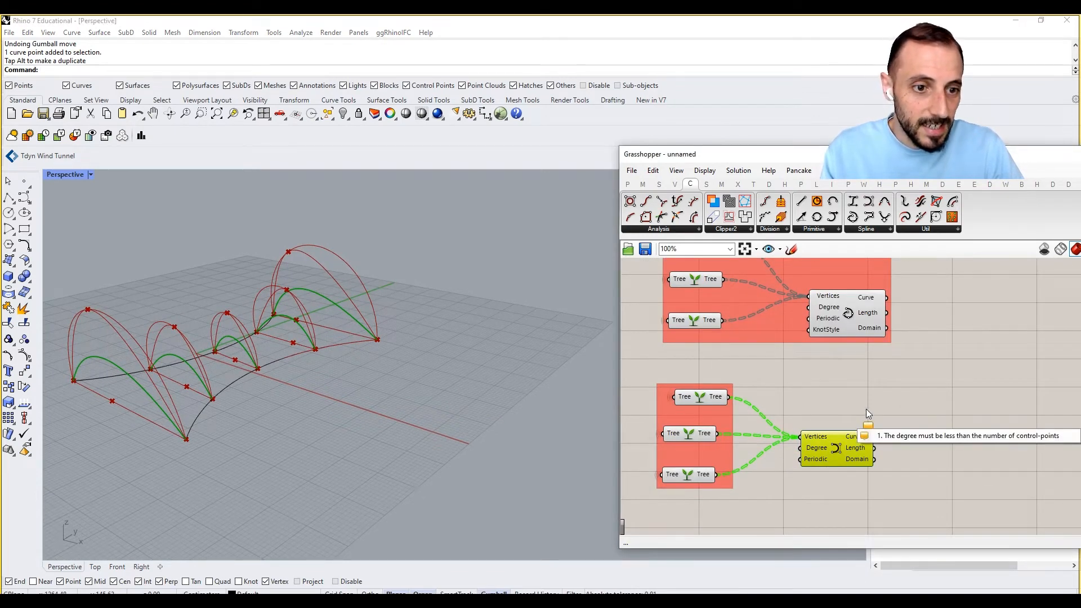
pyautogui.click(865, 407)
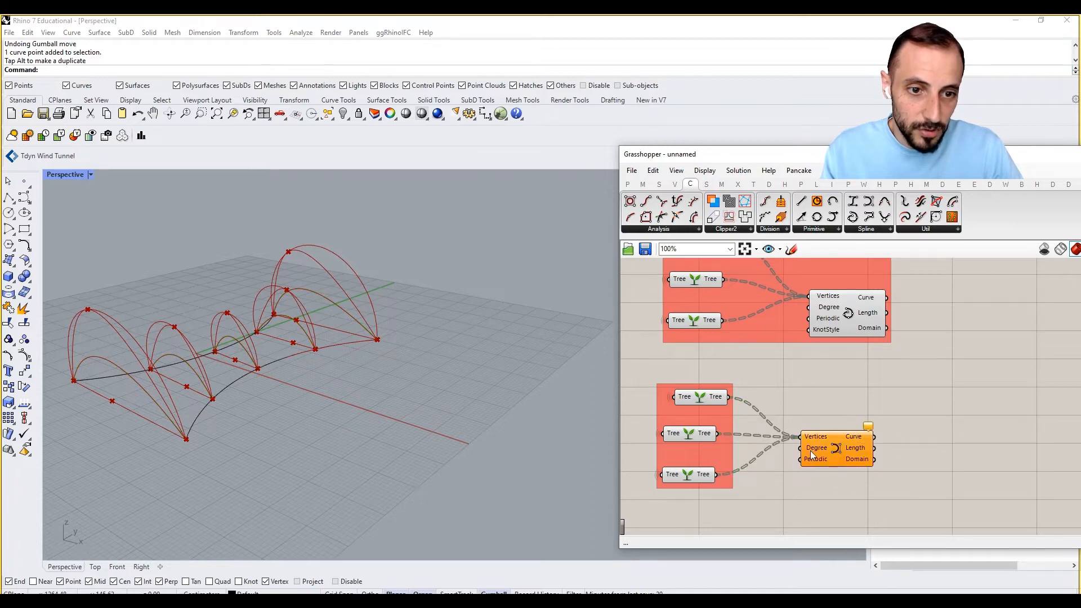
pyautogui.doubleClick(809, 394)
pyautogui.write('2')
pyautogui.press('Return')
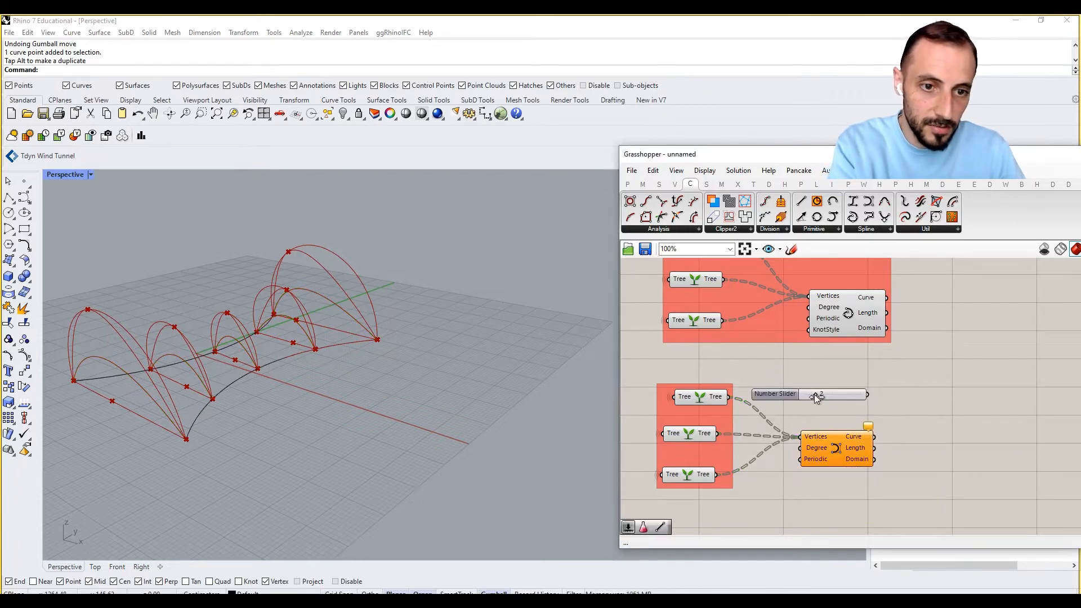
pyautogui.moveTo(867, 395); pyautogui.dragTo(853, 442)
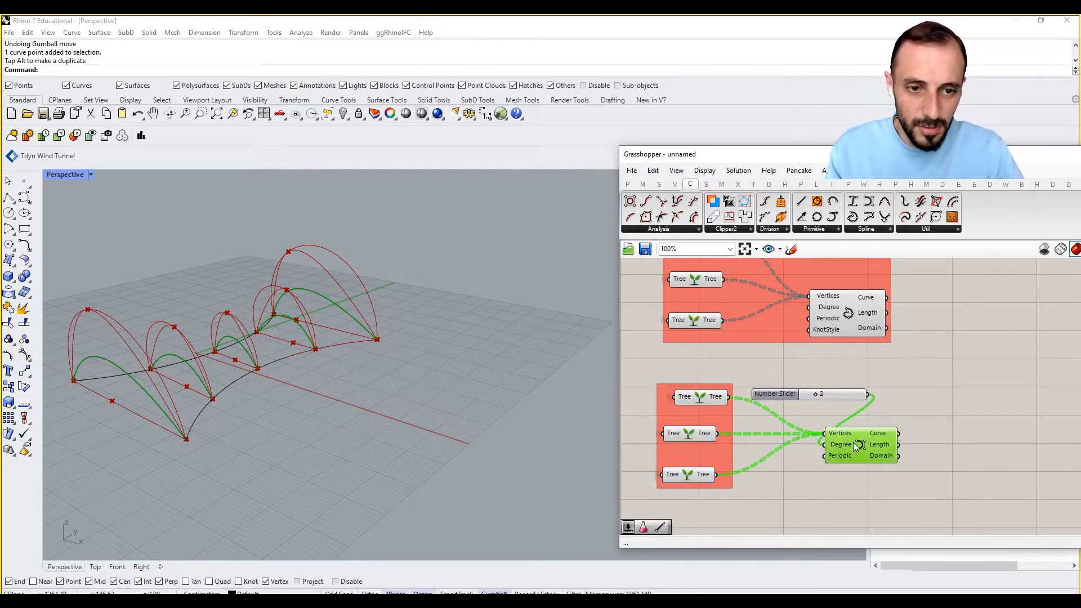
# - Try a degree of 1 on the slider, return it to 2, and move the slider closer to the Nurbs Curve inputs
pyautogui.moveTo(828, 399); pyautogui.dragTo(795, 411)
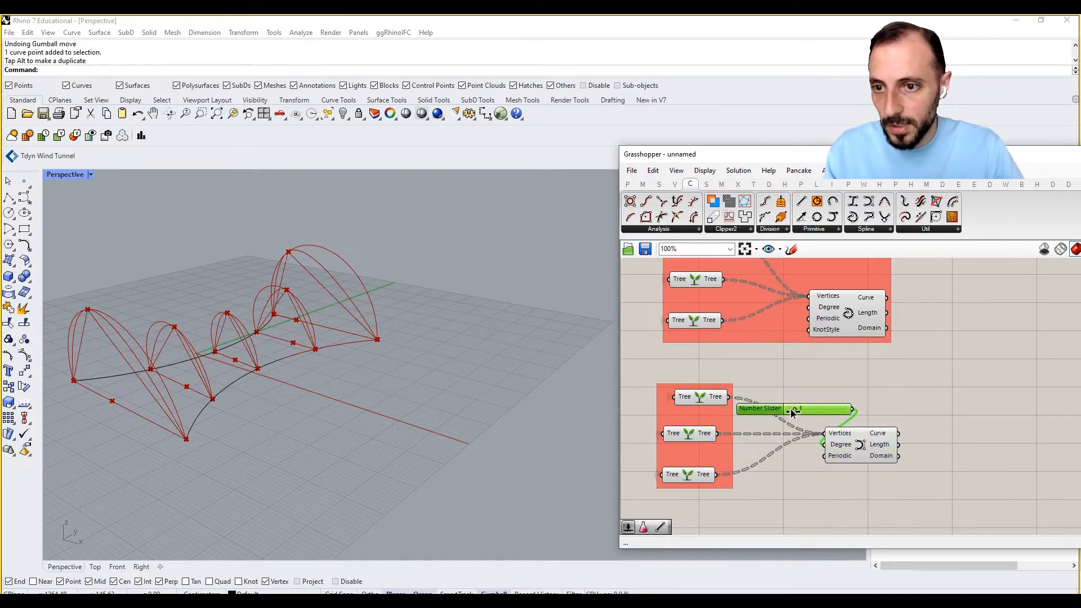
pyautogui.moveTo(797, 413)
pyautogui.mouseDown()
pyautogui.moveTo(827, 418)
pyautogui.moveTo(814, 425)
pyautogui.mouseUp()
pyautogui.click(811, 402)
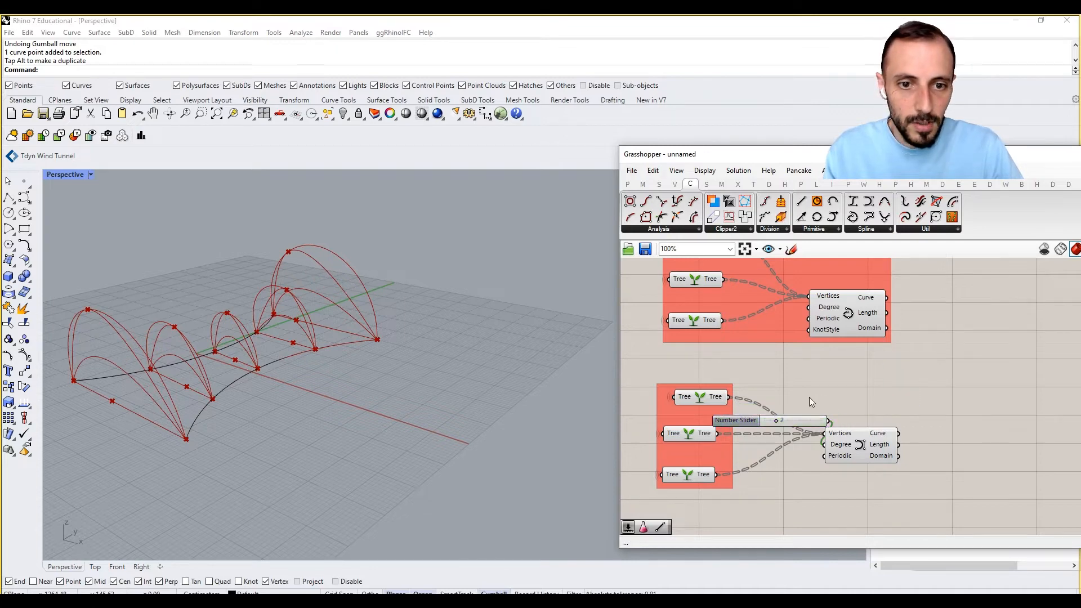
# - Ungroup the three duplicated Tree components, and space out the degree slider and the Nurbs Curve component
pyautogui.rightClick(691, 418)
pyautogui.click(732, 456)
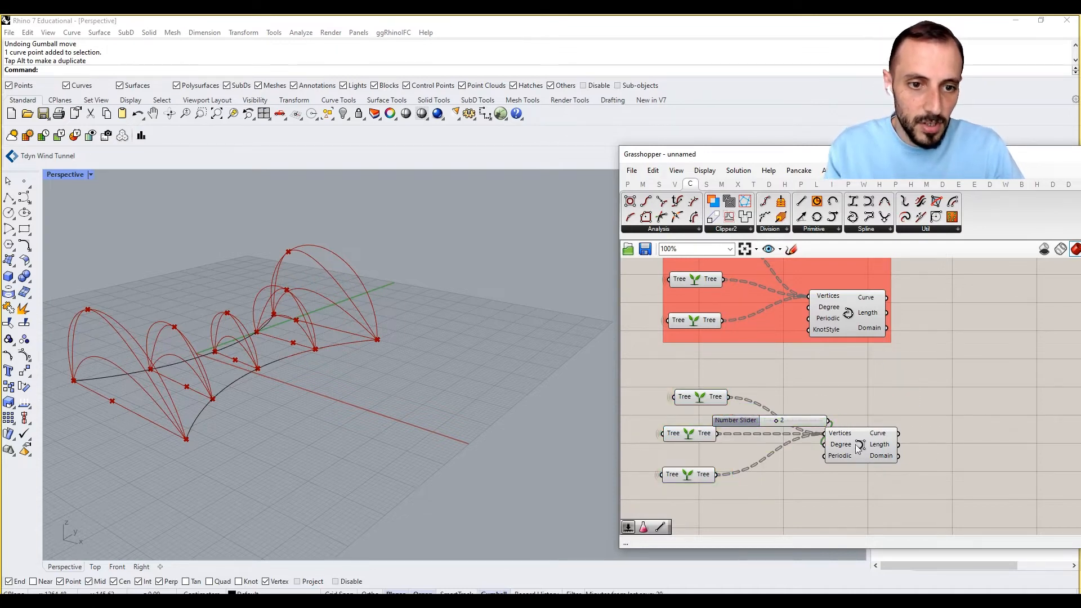
pyautogui.moveTo(812, 424); pyautogui.dragTo(806, 477)
pyautogui.moveTo(865, 454); pyautogui.dragTo(889, 454)
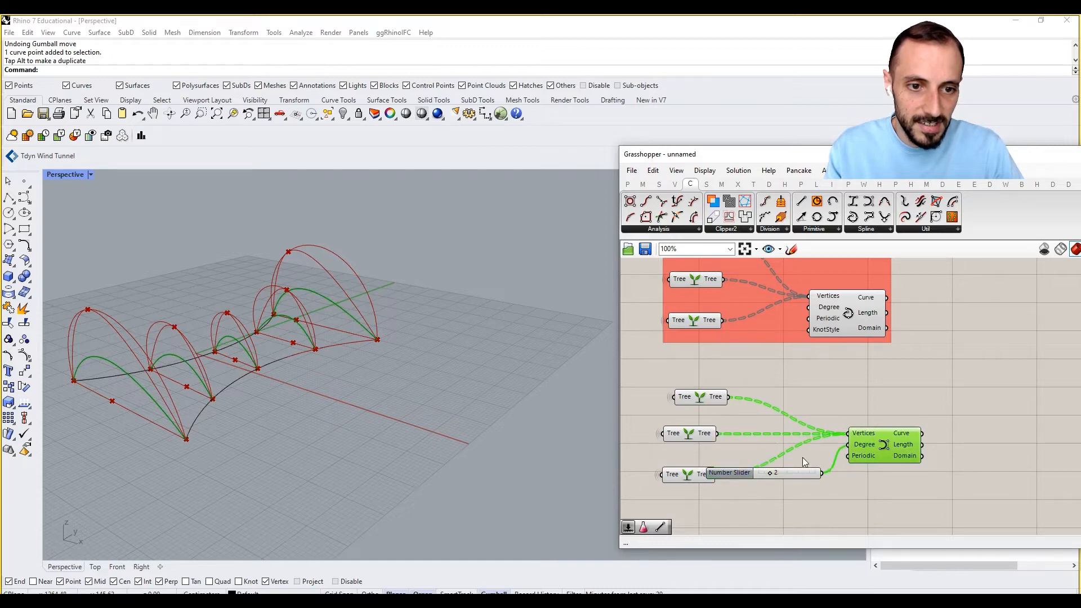
pyautogui.moveTo(805, 473); pyautogui.dragTo(824, 490)
# - Group the three lower Tree components, the degree slider and the Nurbs Curve component together
pyautogui.scroll(-3, 895, 419)
pyautogui.moveTo(913, 388); pyautogui.dragTo(677, 478)
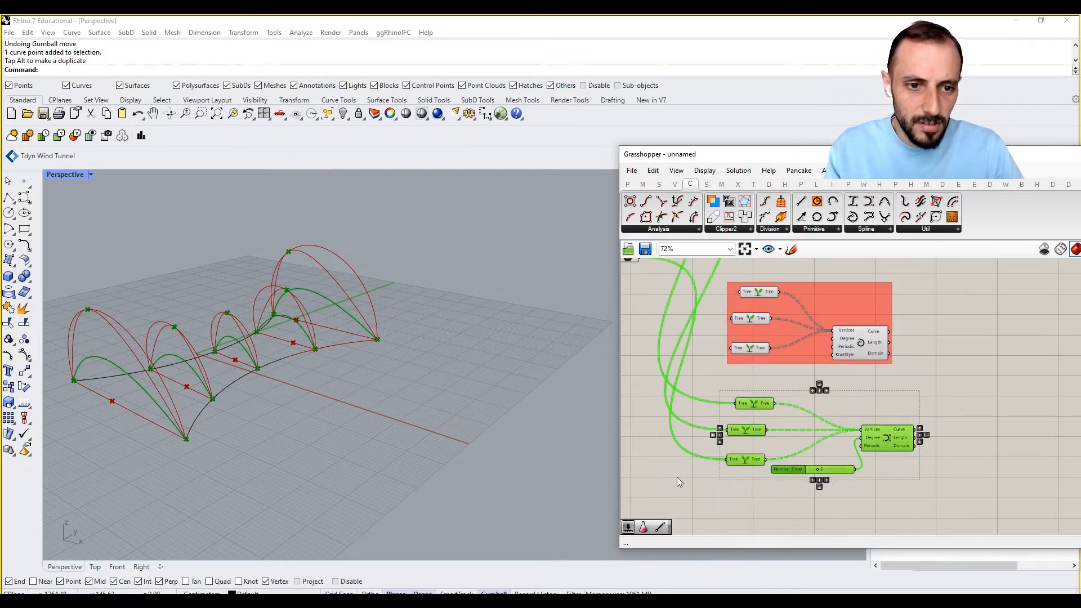
pyautogui.rightClick(674, 449)
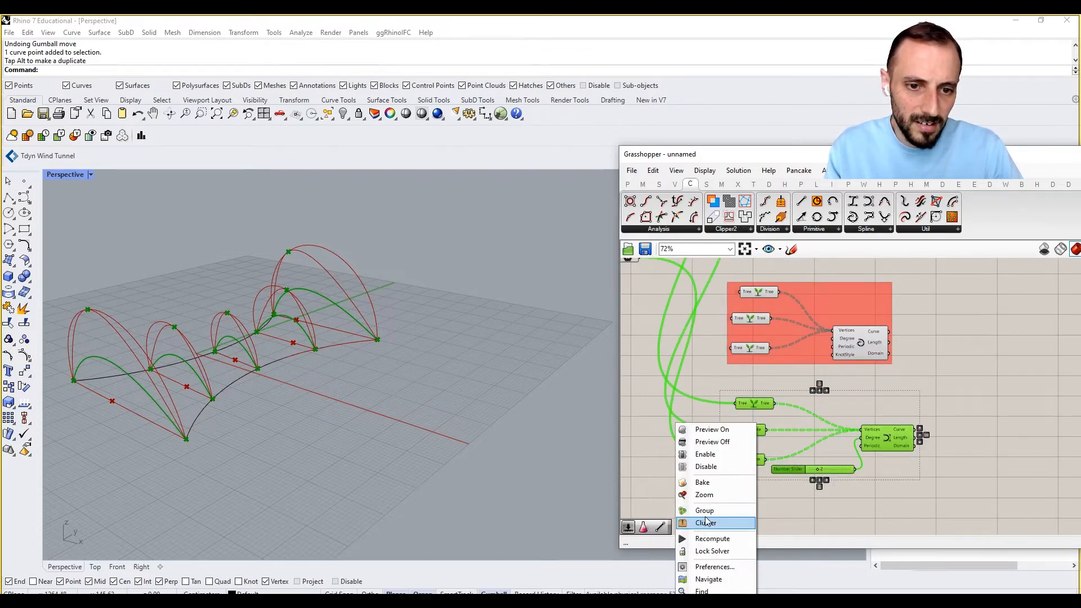
pyautogui.click(705, 510)
# - Change the Nurbs curve group's colour to a solid blue
pyautogui.rightClick(873, 413)
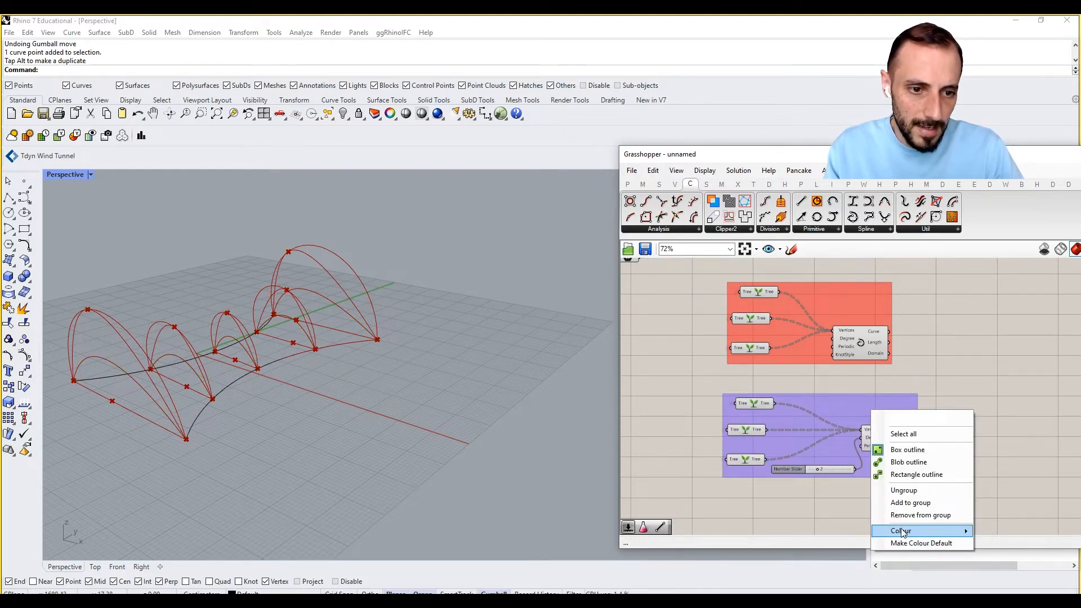
pyautogui.moveTo(902, 533)
pyautogui.moveTo(804, 571); pyautogui.dragTo(845, 569)
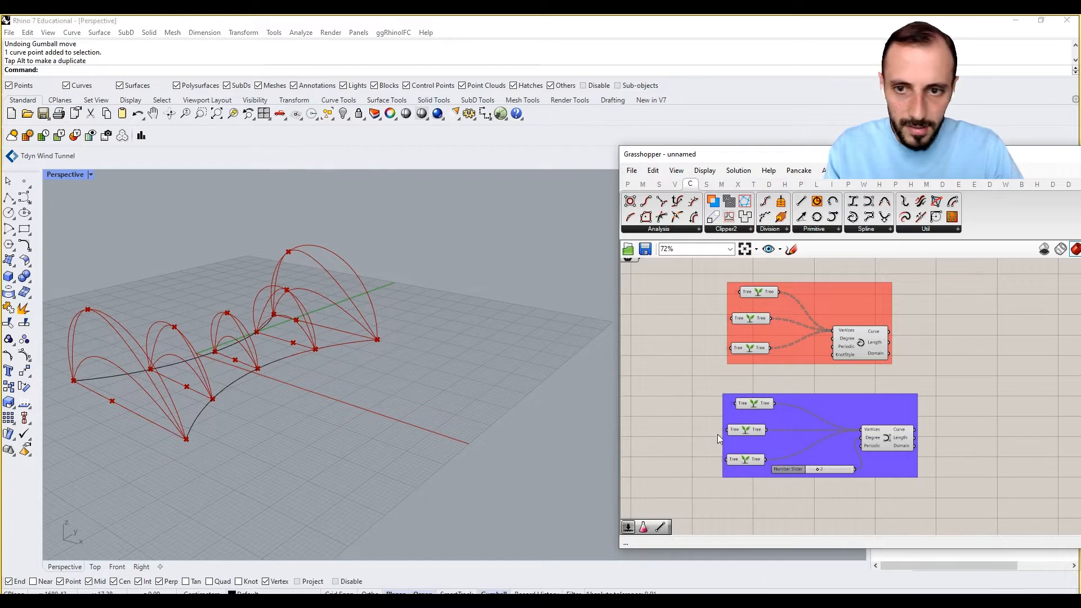
pyautogui.click(868, 433)
# - Move the Value List beside the Stream Filter and connect it to the Gate input
pyautogui.scroll(-3, 870, 428)
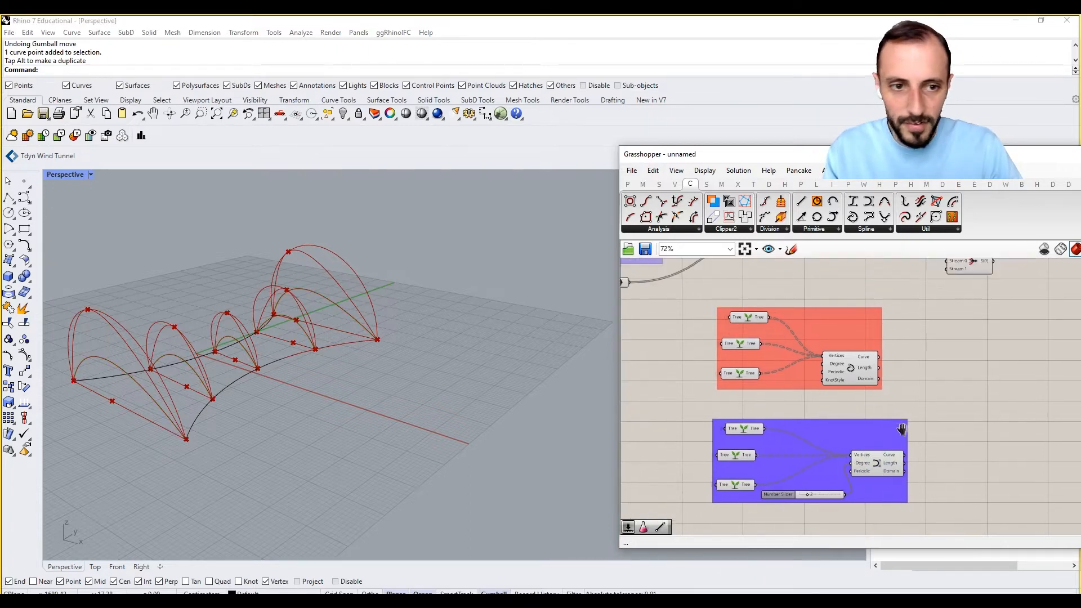
pyautogui.scroll(1, 855, 417)
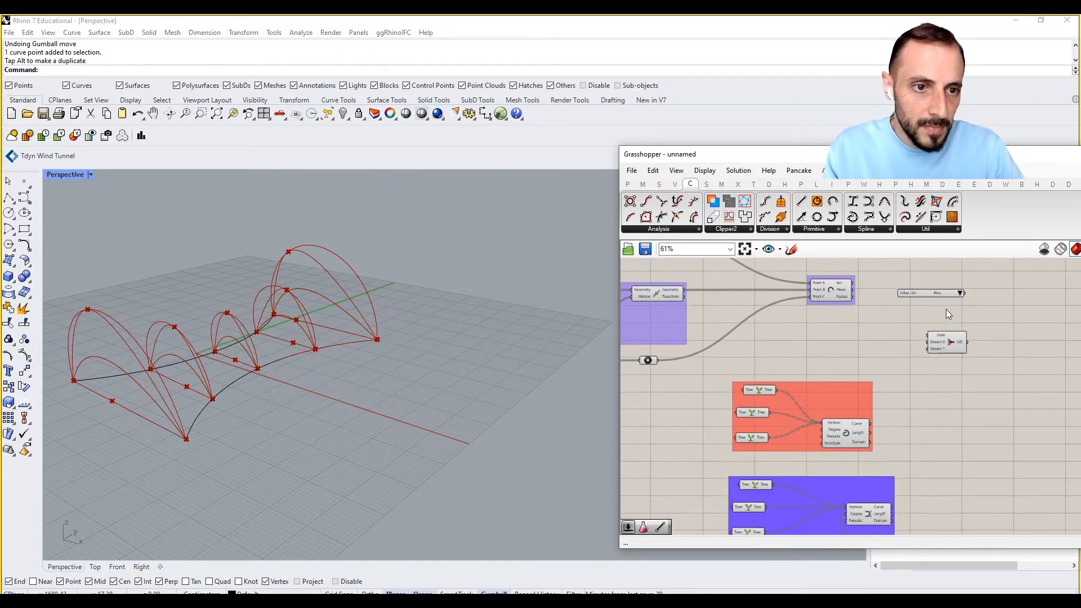
pyautogui.moveTo(929, 297); pyautogui.dragTo(928, 337)
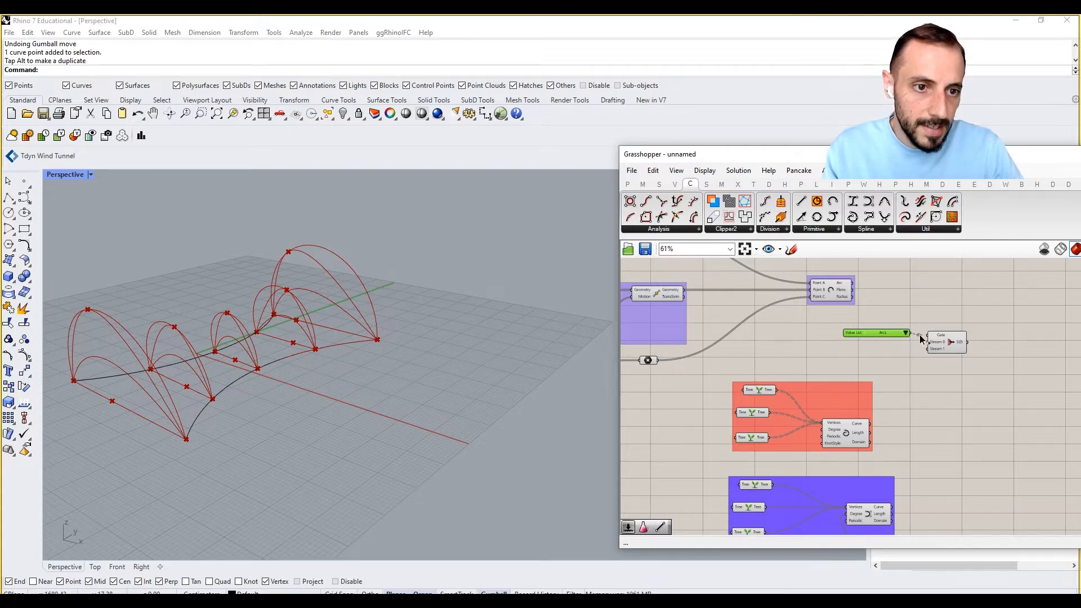
# - Add a third stream input, numbered 2, to the Stream Filter
pyautogui.scroll(5, 952, 358)
pyautogui.click(956, 365)
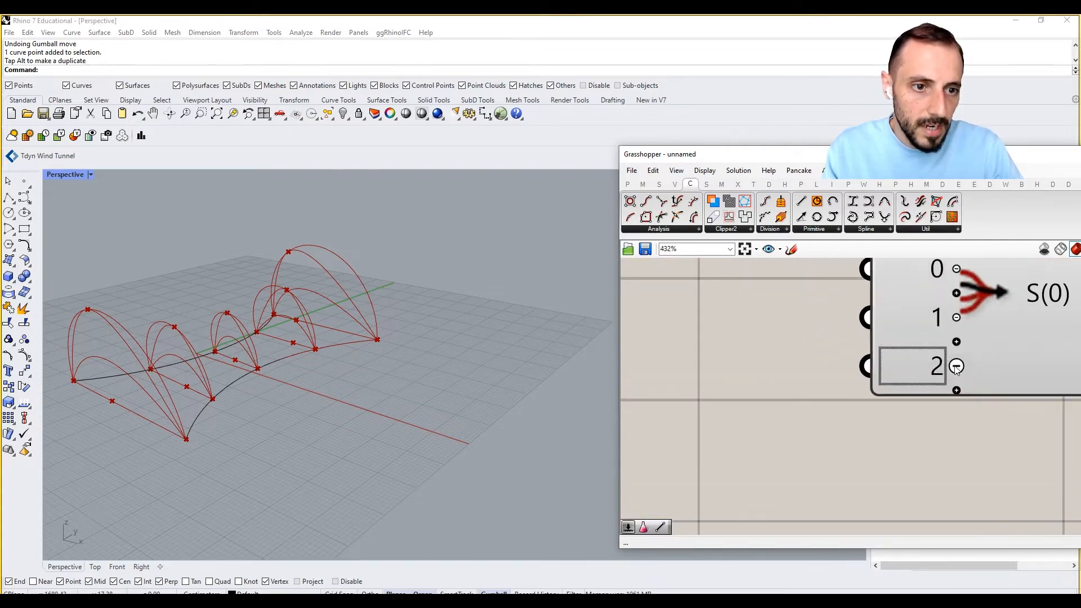
pyautogui.scroll(-4, 972, 363)
# - Space out the Value List and the Stream Filter, and move both higher up beside the Arc group
pyautogui.moveTo(974, 360); pyautogui.dragTo(1035, 358)
pyautogui.moveTo(846, 339); pyautogui.dragTo(917, 336)
pyautogui.moveTo(1029, 348); pyautogui.dragTo(1033, 331)
pyautogui.moveTo(897, 335); pyautogui.dragTo(902, 294)
pyautogui.moveTo(919, 345); pyautogui.dragTo(910, 383, button='right')
pyautogui.scroll(-1, 944, 366)
pyautogui.moveTo(1043, 356); pyautogui.dragTo(964, 417)
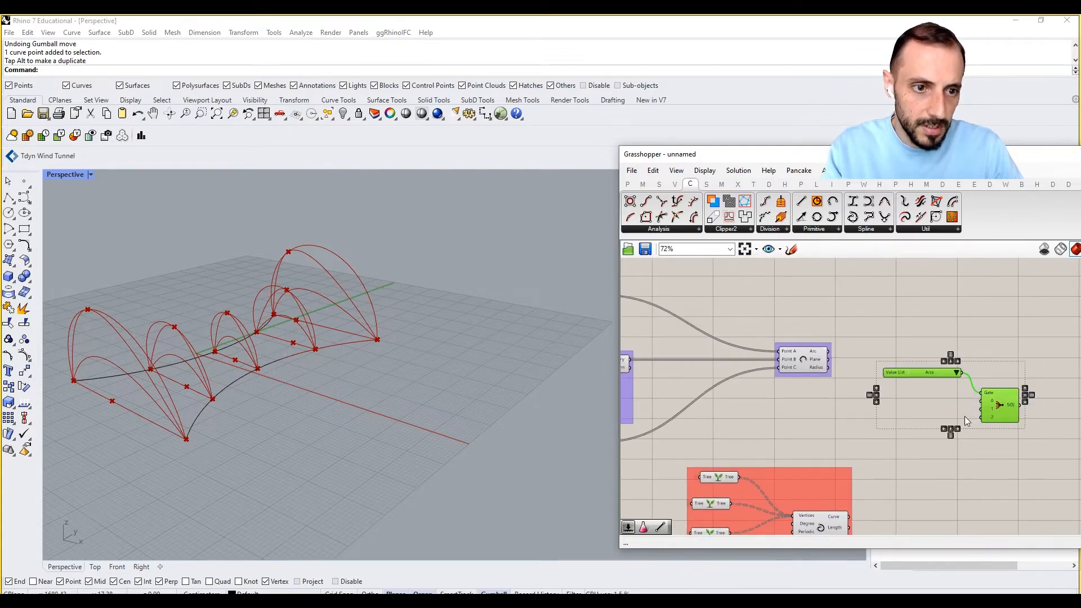
pyautogui.moveTo(986, 376); pyautogui.dragTo(990, 318)
# - Add a Curve parameter below the Value List and connect the Arc component's Arc output to it
pyautogui.click(944, 404)
pyautogui.doubleClick(944, 404)
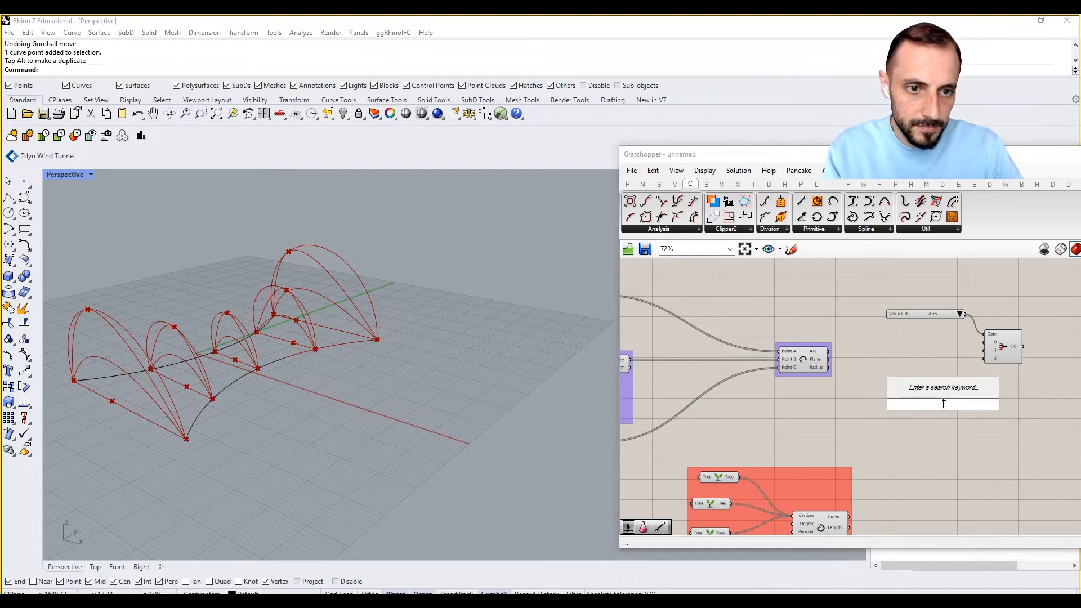
pyautogui.write('c')
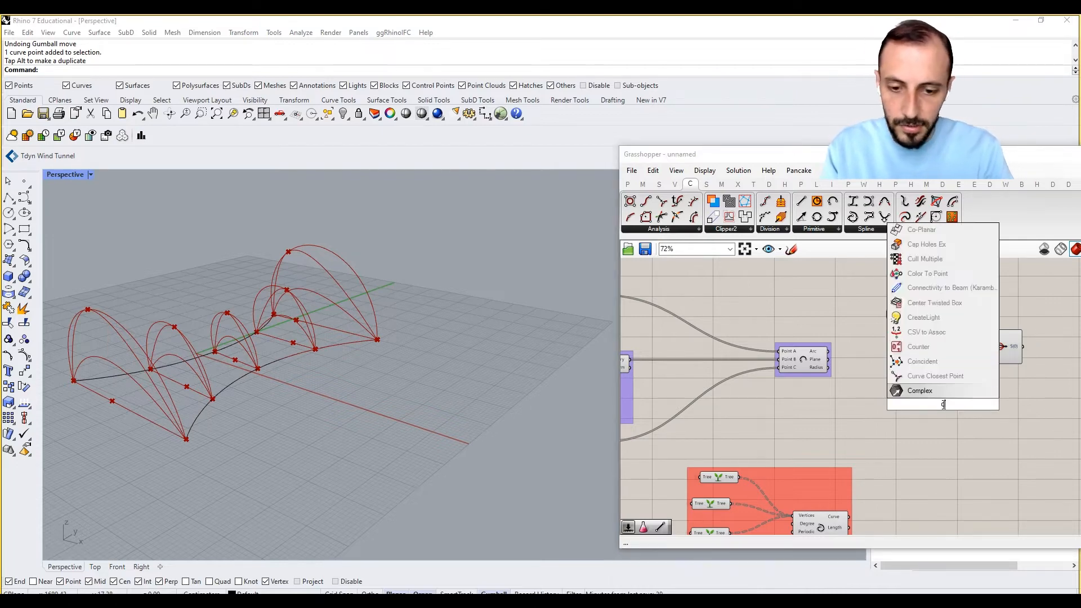
pyautogui.write('urve')
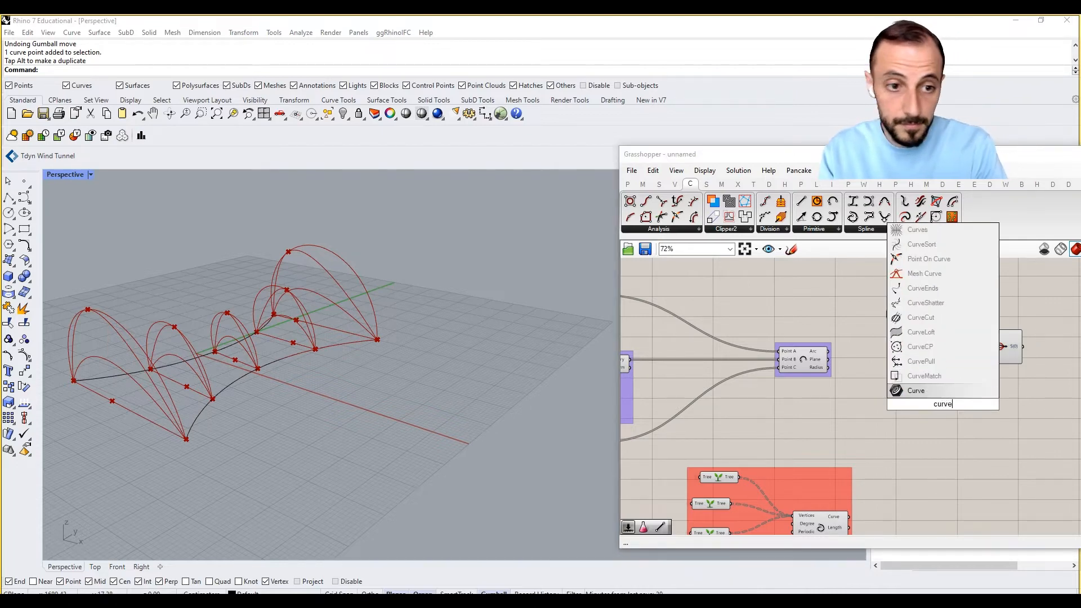
pyautogui.click(930, 390)
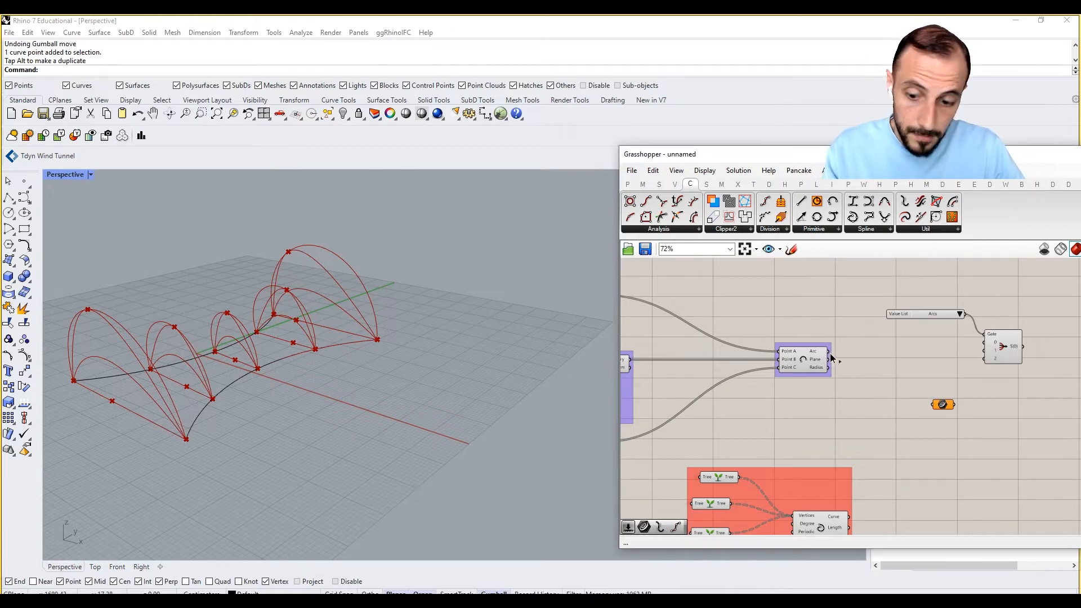
pyautogui.moveTo(830, 354); pyautogui.dragTo(913, 360)
# - Duplicate the Curve parameter twice, feeding one copy from the red group's interpolated Curve output and the other from the blue group's Nurbs Curve output
pyautogui.moveTo(912, 357); pyautogui.dragTo(900, 331, button='right')
pyautogui.keyDown('alt'); pyautogui.moveTo(900, 331); pyautogui.dragTo(888, 417); pyautogui.keyUp('alt')
pyautogui.moveTo(858, 462); pyautogui.dragTo(877, 418)
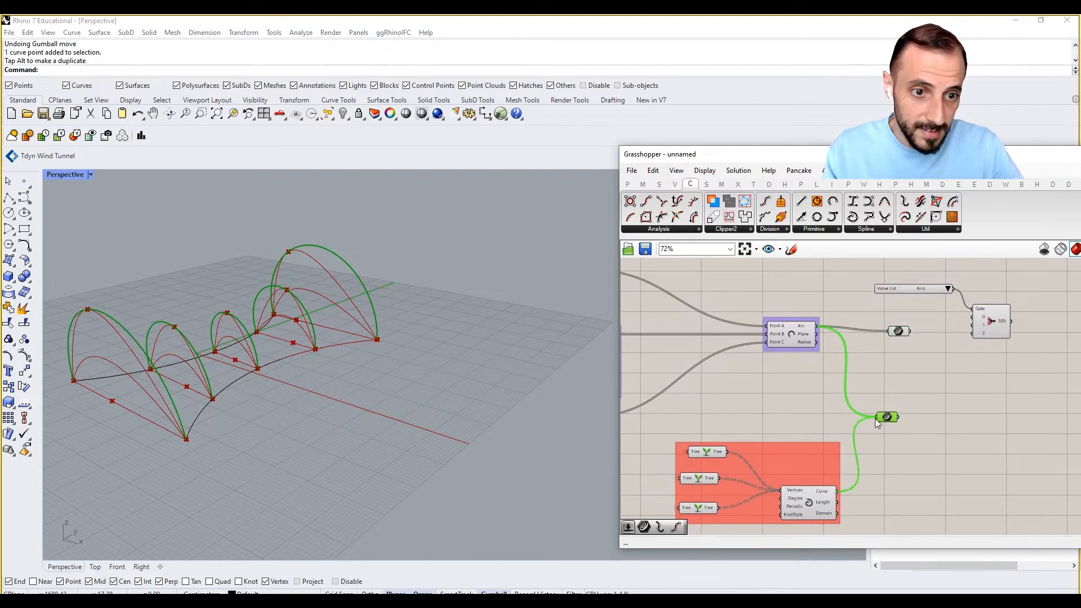
pyautogui.moveTo(860, 522); pyautogui.dragTo(837, 407, button='right')
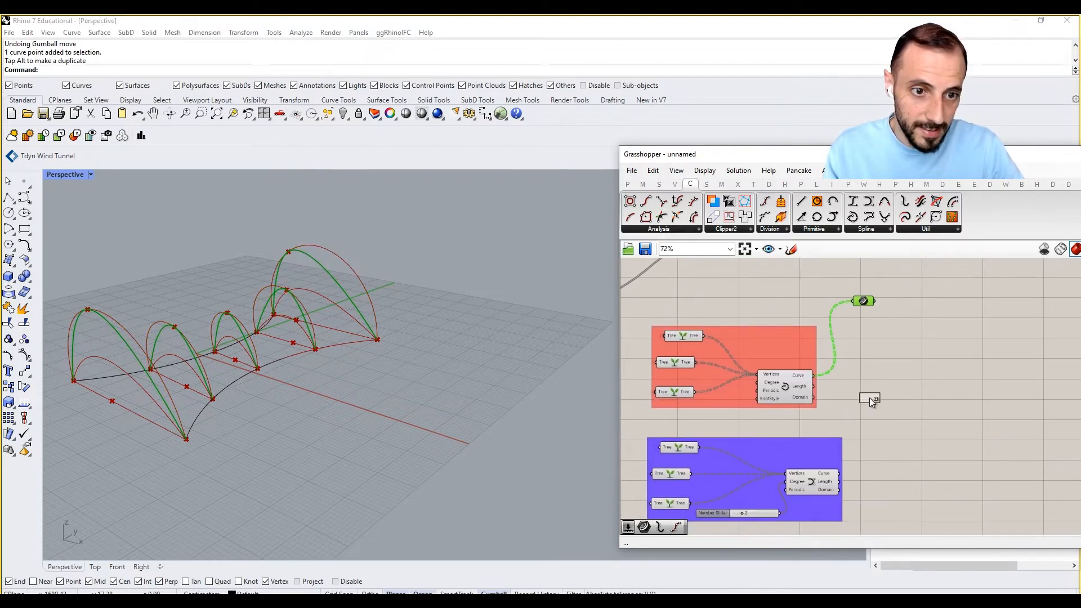
pyautogui.keyDown('alt'); pyautogui.moveTo(869, 397); pyautogui.dragTo(871, 398); pyautogui.keyUp('alt')
pyautogui.moveTo(839, 474); pyautogui.dragTo(860, 399)
# - Stack the interpolated and Nurbs Curve parameters beneath the arc's Curve parameter, beside the Stream Filter
pyautogui.moveTo(832, 394); pyautogui.dragTo(832, 503, button='right')
pyautogui.scroll(-1, 870, 360)
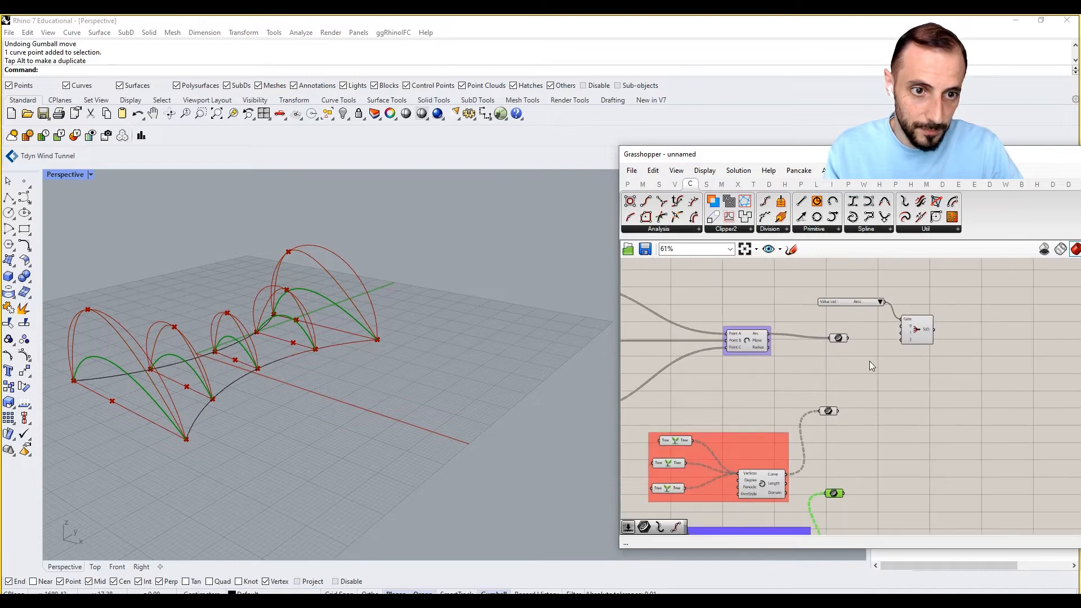
pyautogui.scroll(1, 853, 345)
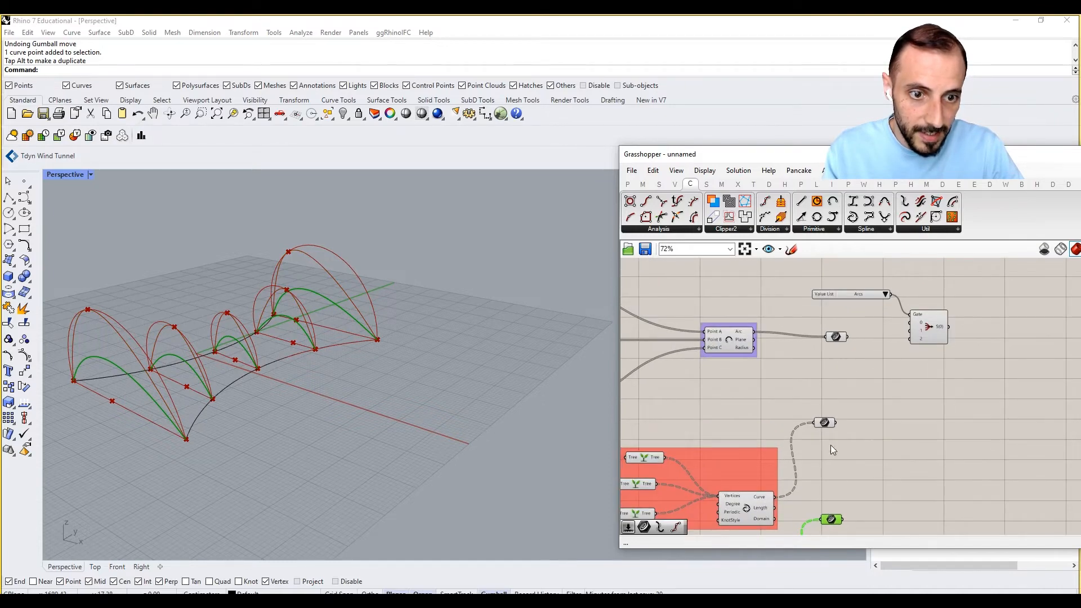
pyautogui.moveTo(825, 422); pyautogui.dragTo(840, 358)
pyautogui.moveTo(832, 517); pyautogui.dragTo(842, 378)
pyautogui.click(856, 394)
pyautogui.moveTo(838, 396); pyautogui.dragTo(811, 341, button='right')
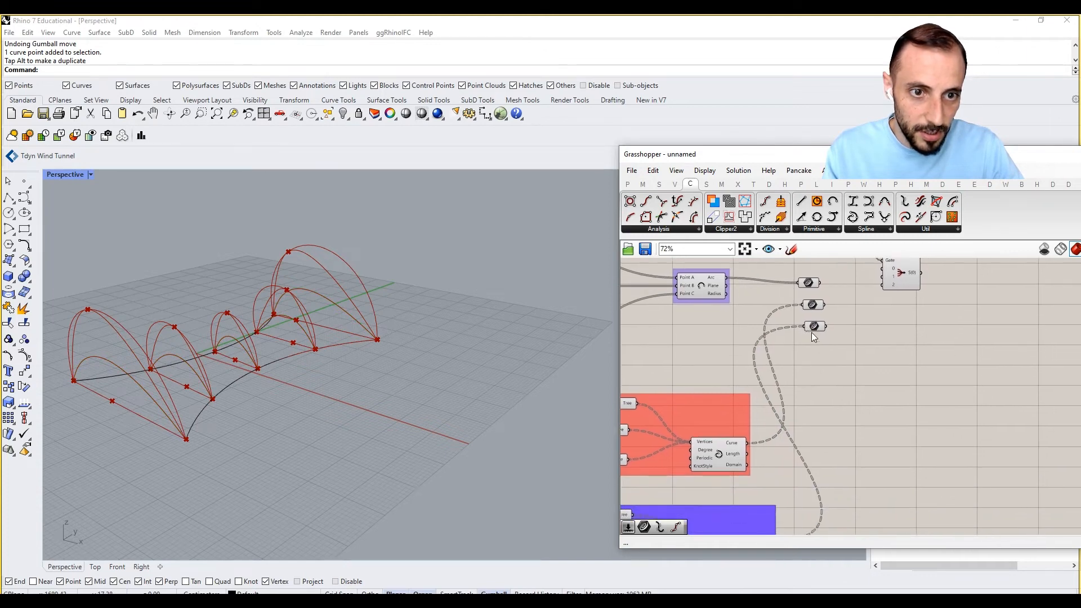
# - Space out the Curve parameters and the Stream Filter, and connect the arc, interpolated and Nurbs parameters to stream inputs 0, 1 and 2
pyautogui.moveTo(812, 327); pyautogui.dragTo(848, 335)
pyautogui.moveTo(837, 324); pyautogui.dragTo(804, 401, button='right')
pyautogui.moveTo(780, 359); pyautogui.dragTo(826, 424)
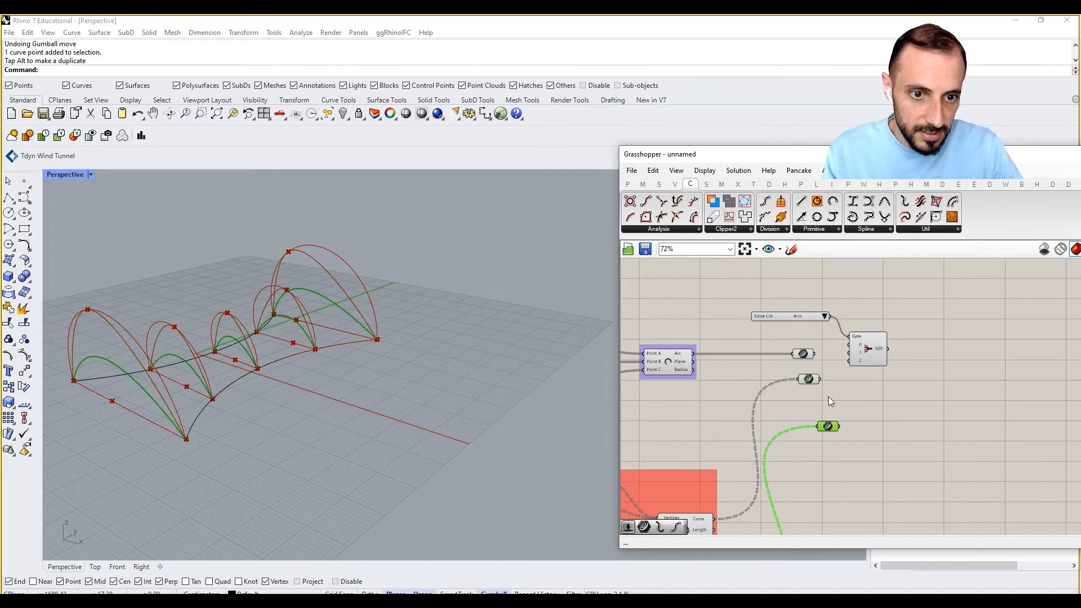
pyautogui.moveTo(868, 352); pyautogui.dragTo(899, 395)
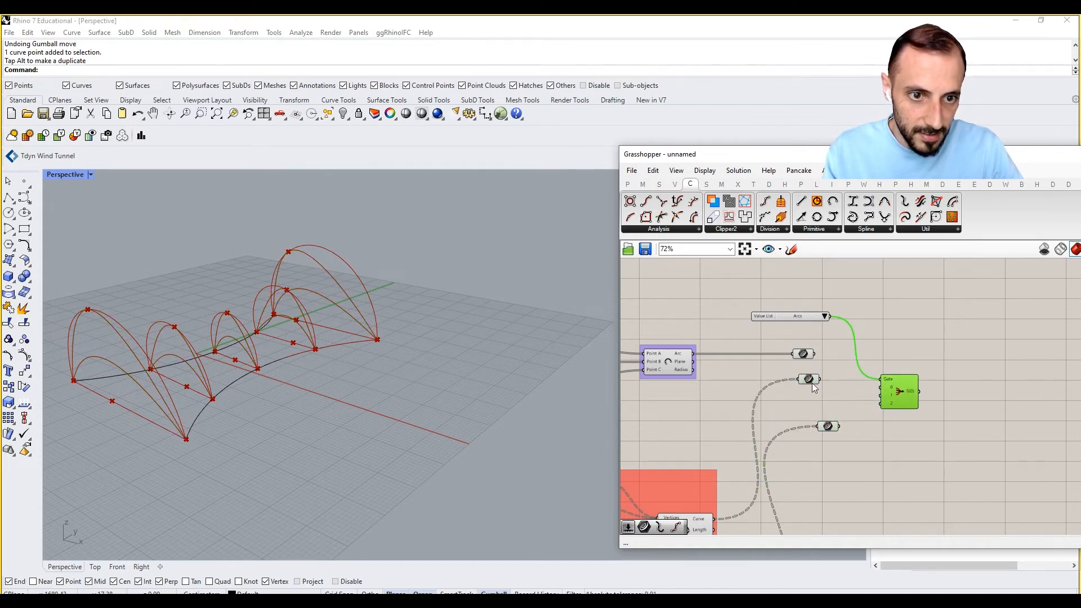
pyautogui.moveTo(815, 353); pyautogui.dragTo(882, 397)
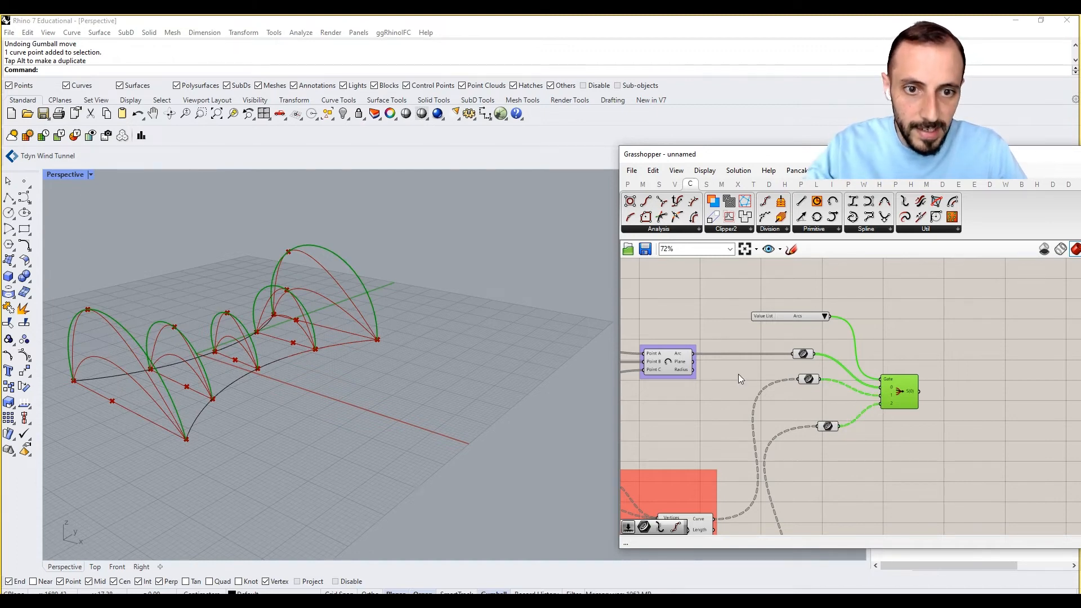
# - Turn off the preview of the Arc, interpolated curve and Nurbs curve groups
pyautogui.scroll(-3, 739, 374)
pyautogui.moveTo(762, 324); pyautogui.dragTo(673, 502)
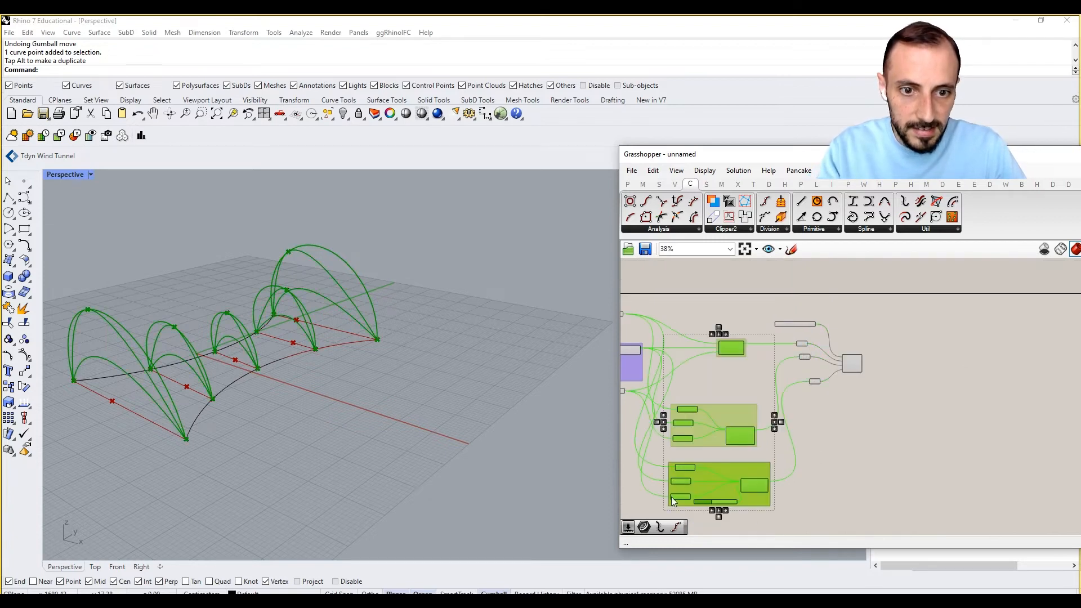
pyautogui.rightClick(718, 291)
pyautogui.click(739, 308)
pyautogui.click(862, 294)
pyautogui.scroll(5, 836, 331)
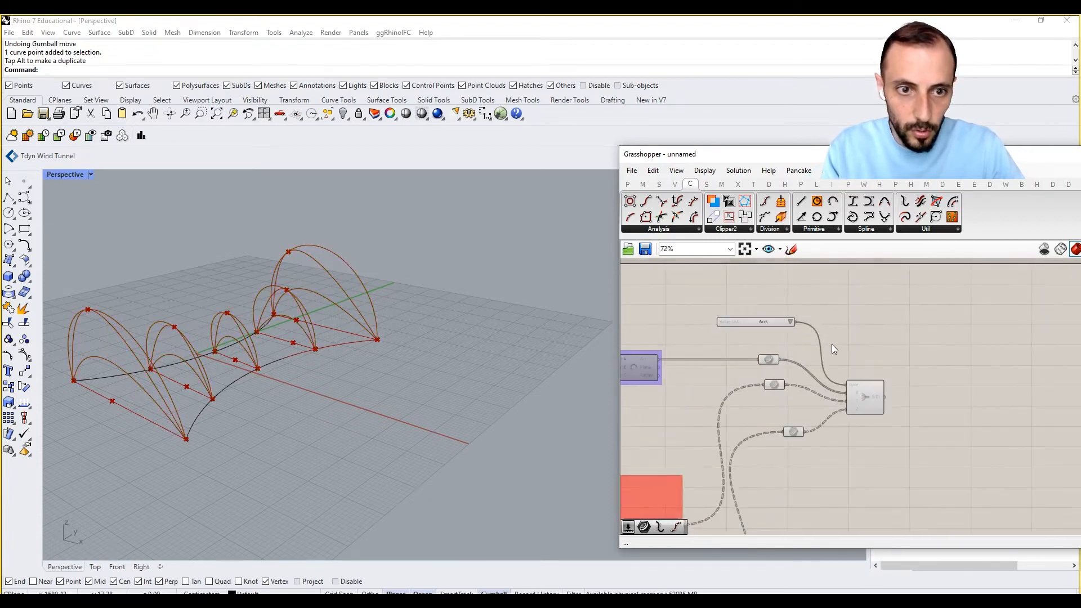
# - Turn off the preview of the three Curve parameters feeding the Stream Filter
pyautogui.moveTo(790, 370); pyautogui.dragTo(625, 479)
pyautogui.rightClick(626, 391)
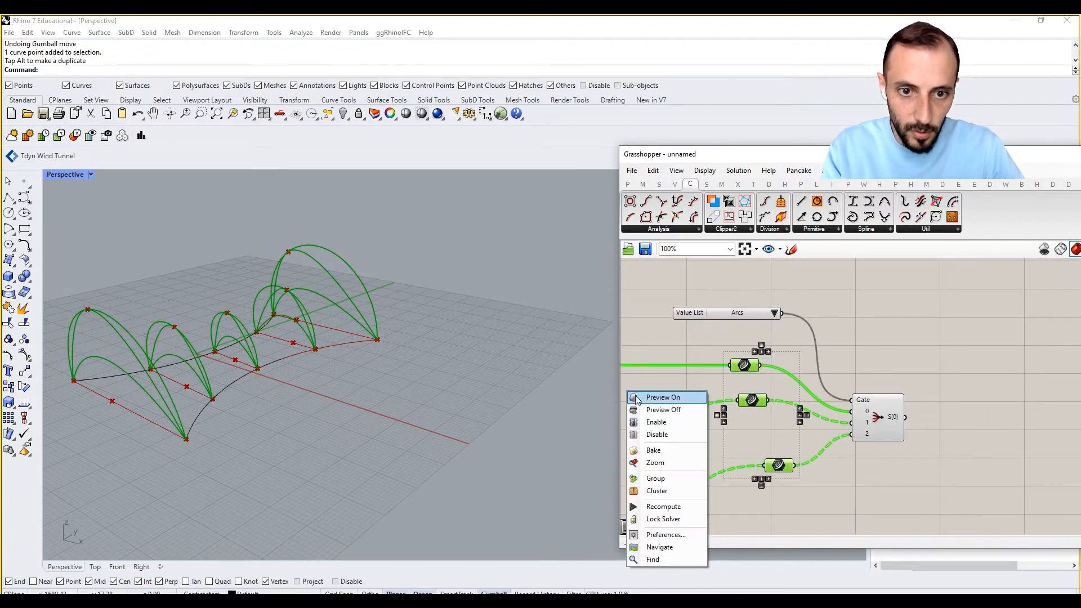
pyautogui.click(652, 411)
pyautogui.click(790, 313)
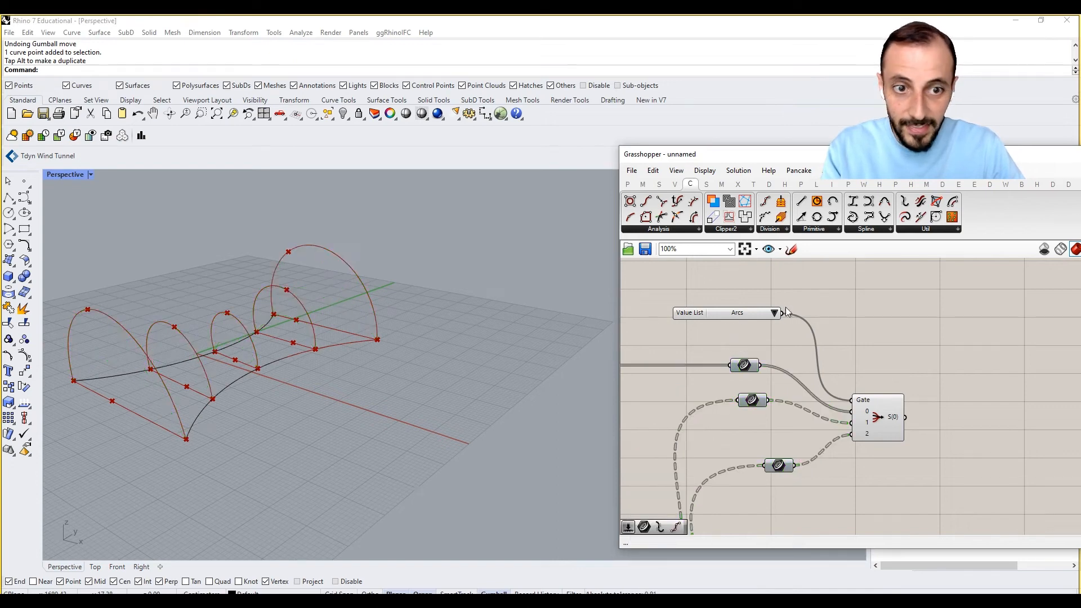
# - Test the switch by setting the Value List to Interpolated Curves and to Nurbs Curves, and inspect the arches in perspective
pyautogui.click(775, 313)
pyautogui.click(793, 330)
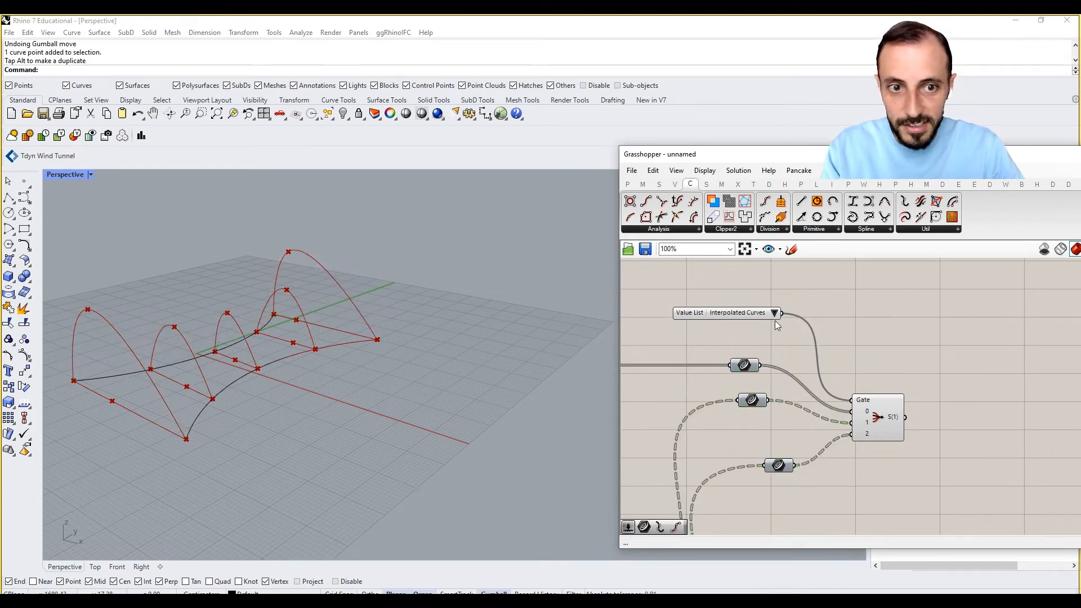
pyautogui.click(775, 313)
pyautogui.click(799, 350)
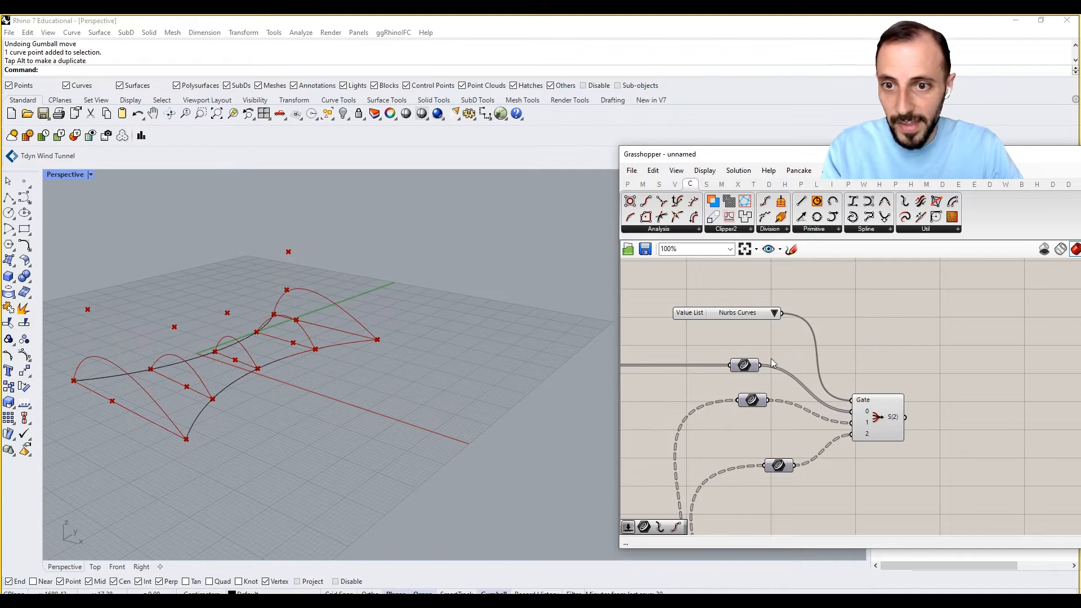
pyautogui.moveTo(785, 358); pyautogui.dragTo(886, 344, button='right')
pyautogui.scroll(-1, 887, 343)
pyautogui.moveTo(563, 332); pyautogui.dragTo(465, 346, button='right')
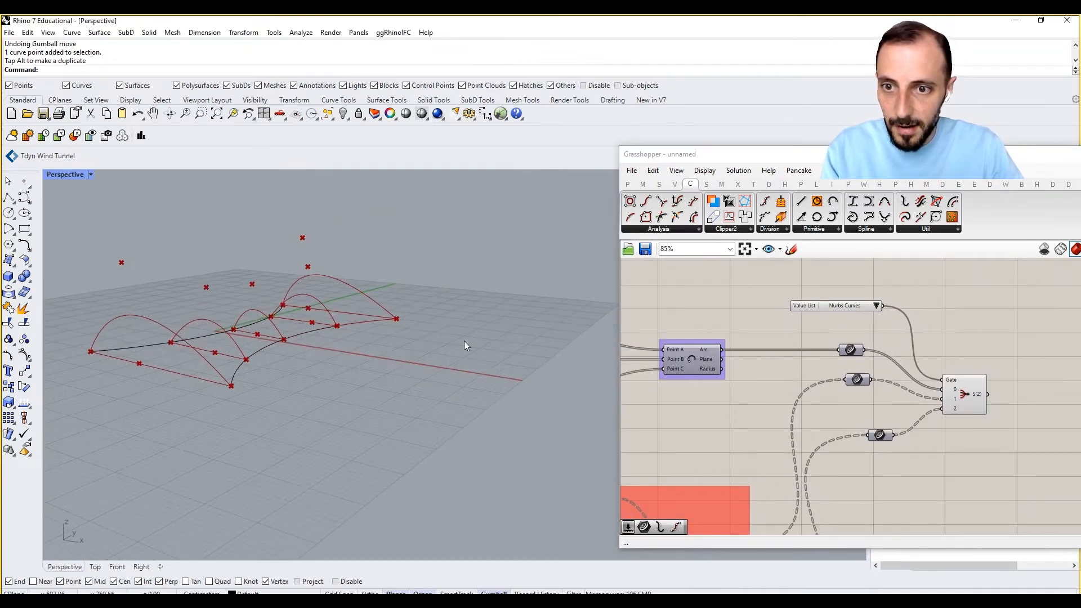
# - Cycle the Value List through Interpolated Curves and Arcs, and leave it set to Interpolated Curves
pyautogui.click(877, 306)
pyautogui.click(900, 326)
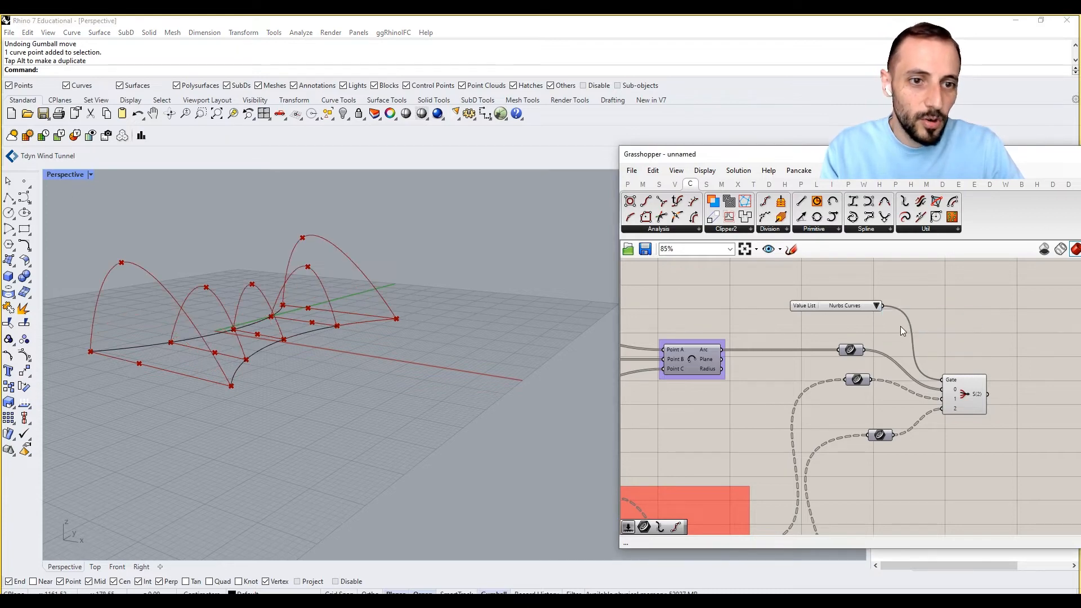
pyautogui.click(877, 307)
pyautogui.click(888, 313)
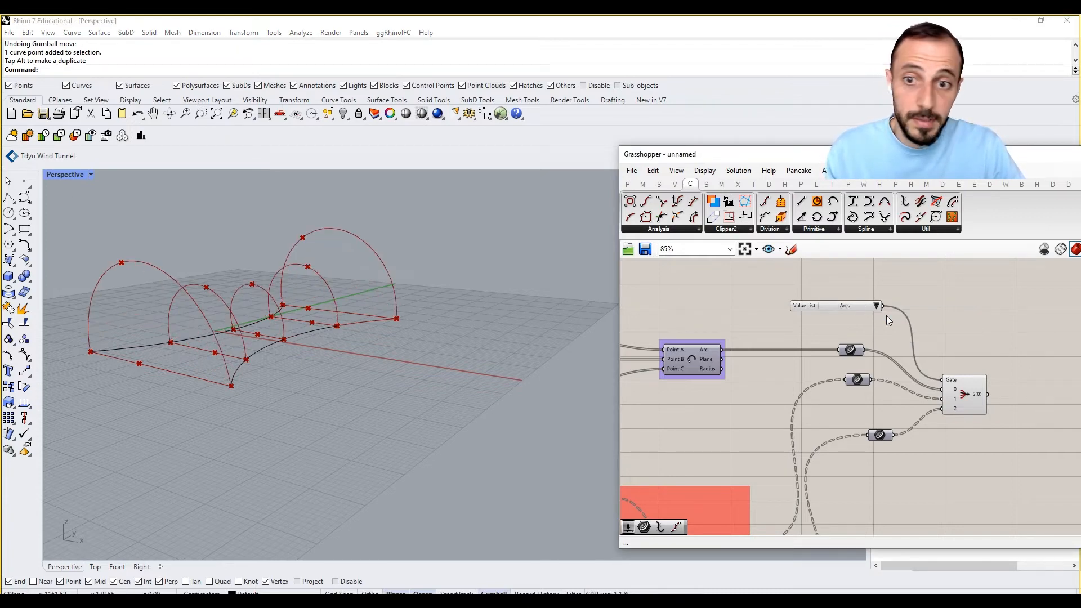
pyautogui.click(876, 305)
pyautogui.click(909, 326)
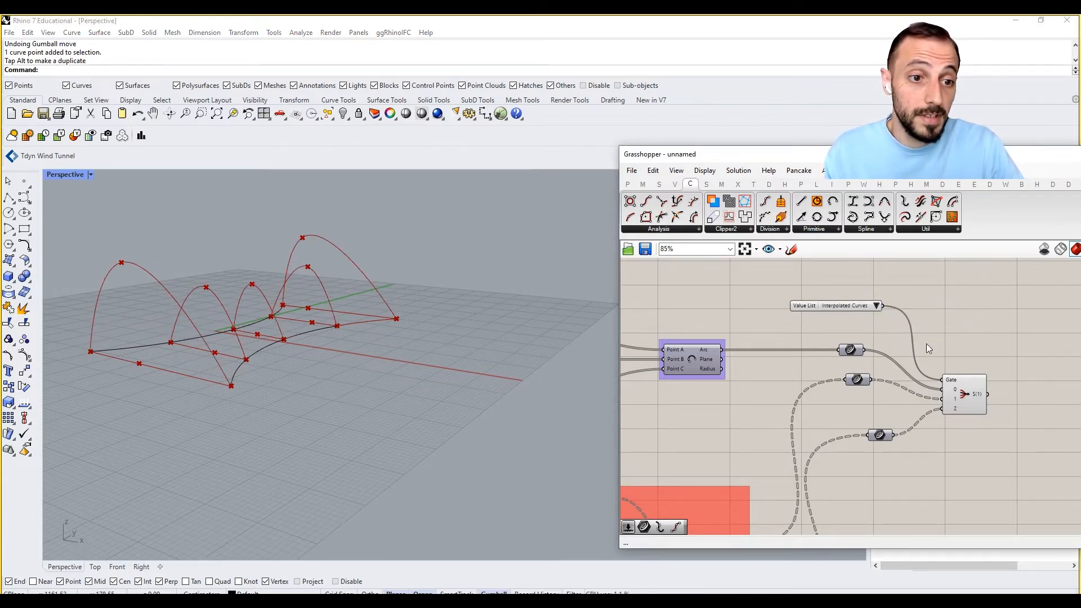
# - Compare the data structures of the Stream Filter output, the arc's Curve parameter, the Arc output and the interpolated Curve output
pyautogui.moveTo(947, 356); pyautogui.dragTo(916, 352, button='right')
pyautogui.scroll(-5, 917, 351)
pyautogui.scroll(5, 902, 348)
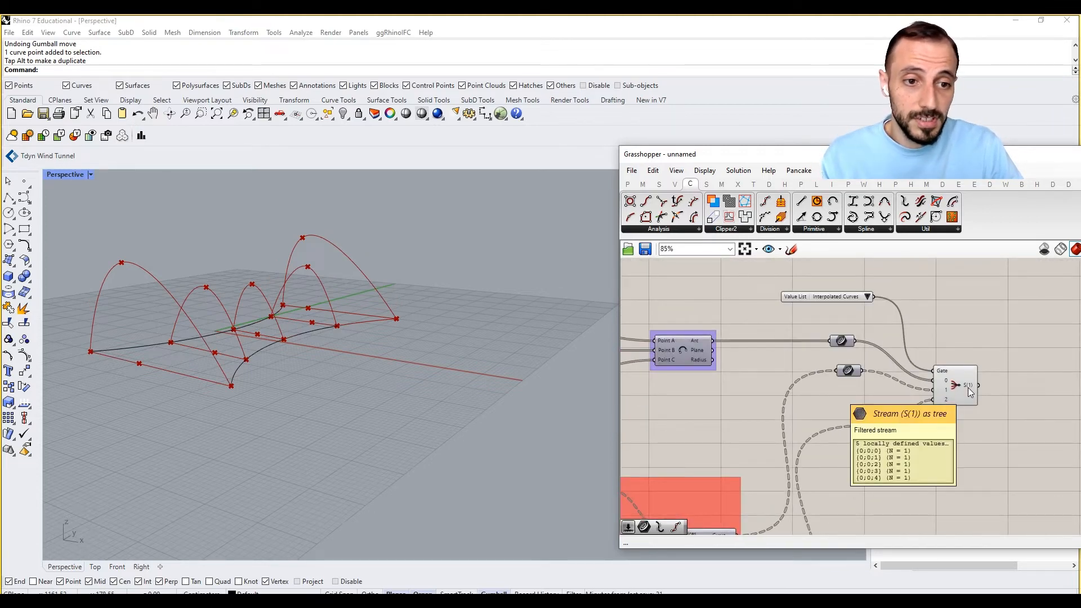
pyautogui.moveTo(855, 398)
pyautogui.mouseDown(button='right')
pyautogui.moveTo(810, 353)
pyautogui.moveTo(873, 367)
pyautogui.moveTo(870, 354)
pyautogui.moveTo(838, 363)
pyautogui.moveTo(866, 381)
pyautogui.mouseUp(button='right')
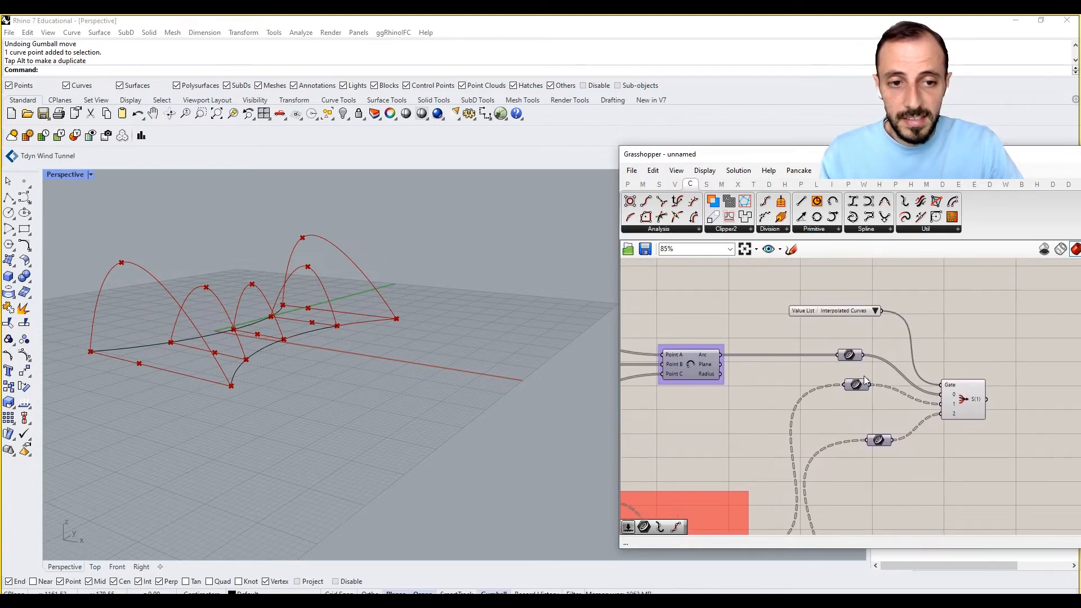
pyautogui.moveTo(851, 358)
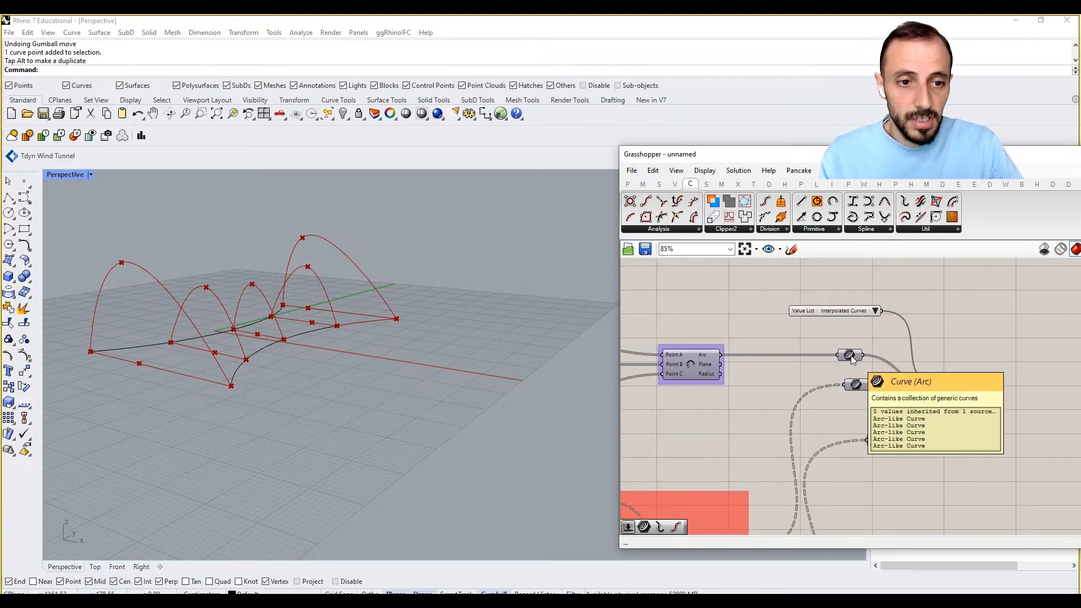
pyautogui.moveTo(706, 359)
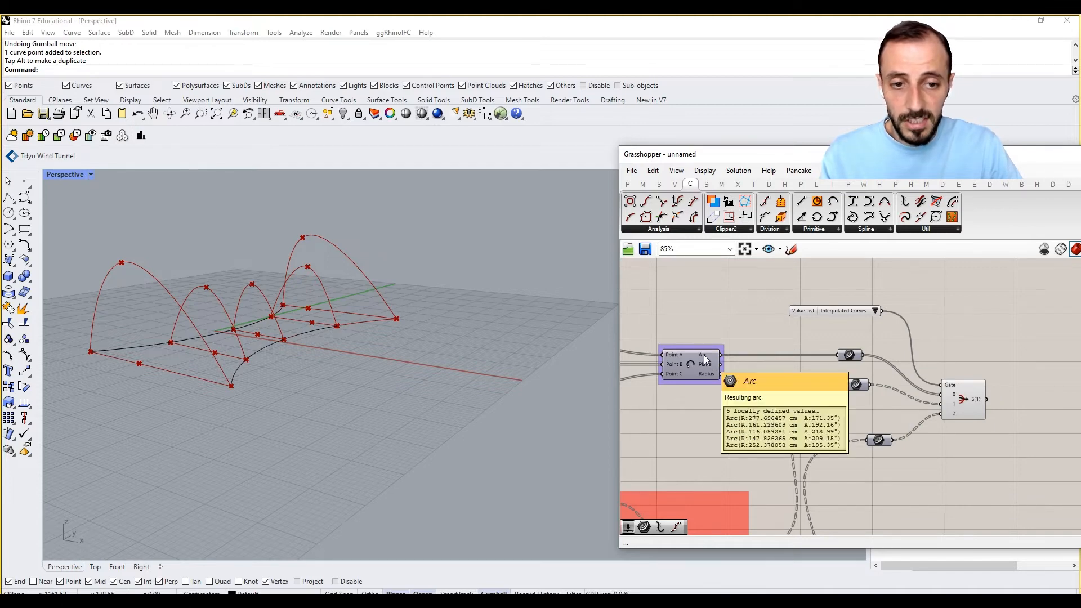
pyautogui.moveTo(705, 356); pyautogui.dragTo(712, 289, button='right')
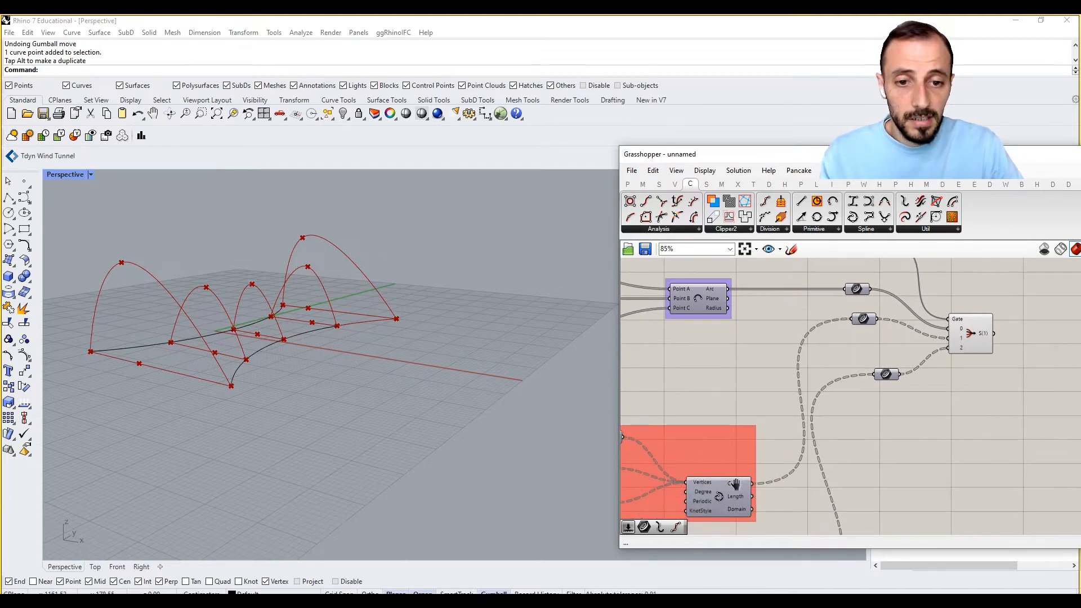
pyautogui.moveTo(735, 485); pyautogui.dragTo(813, 459, button='right')
pyautogui.moveTo(818, 460)
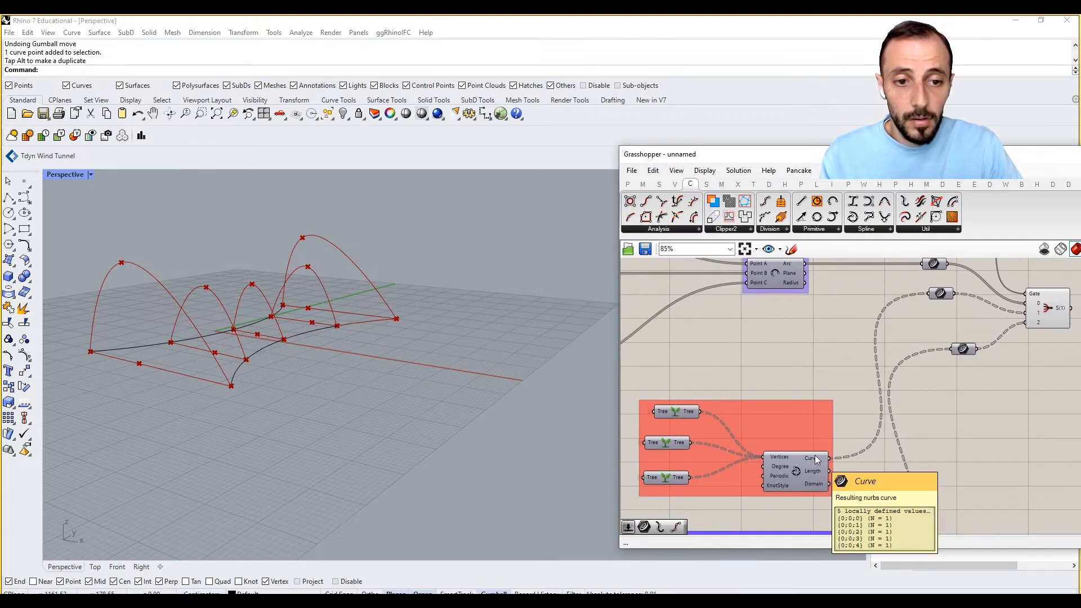
# - Flatten the Curve outputs of the interpolated curve component in the red group and the Nurbs curve component in the blue group
pyautogui.moveTo(817, 460); pyautogui.dragTo(813, 350, button='right')
pyautogui.rightClick(814, 349)
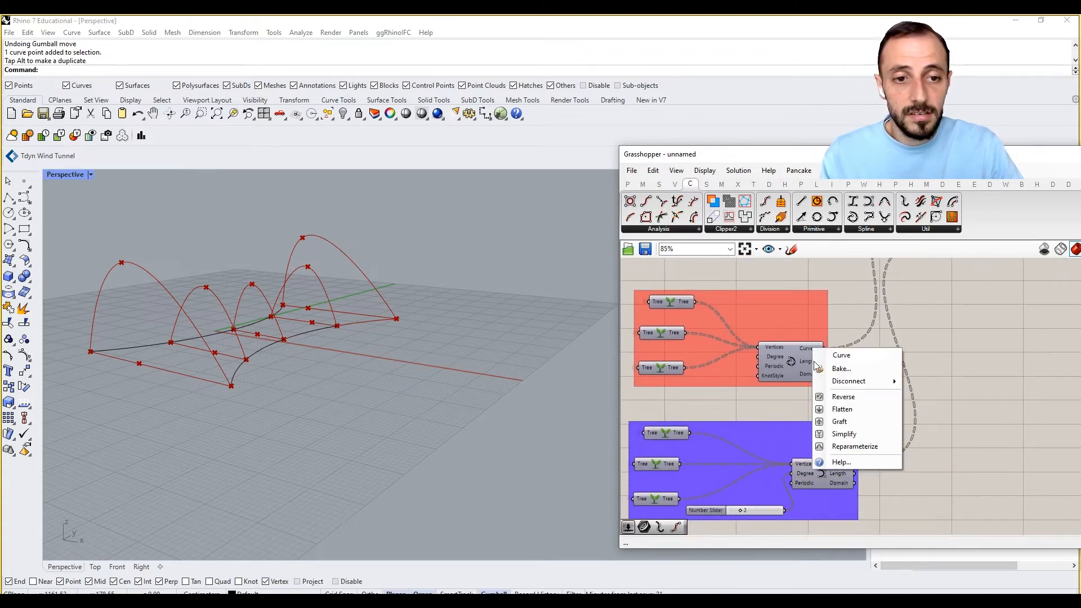
pyautogui.click(845, 416)
pyautogui.rightClick(845, 466)
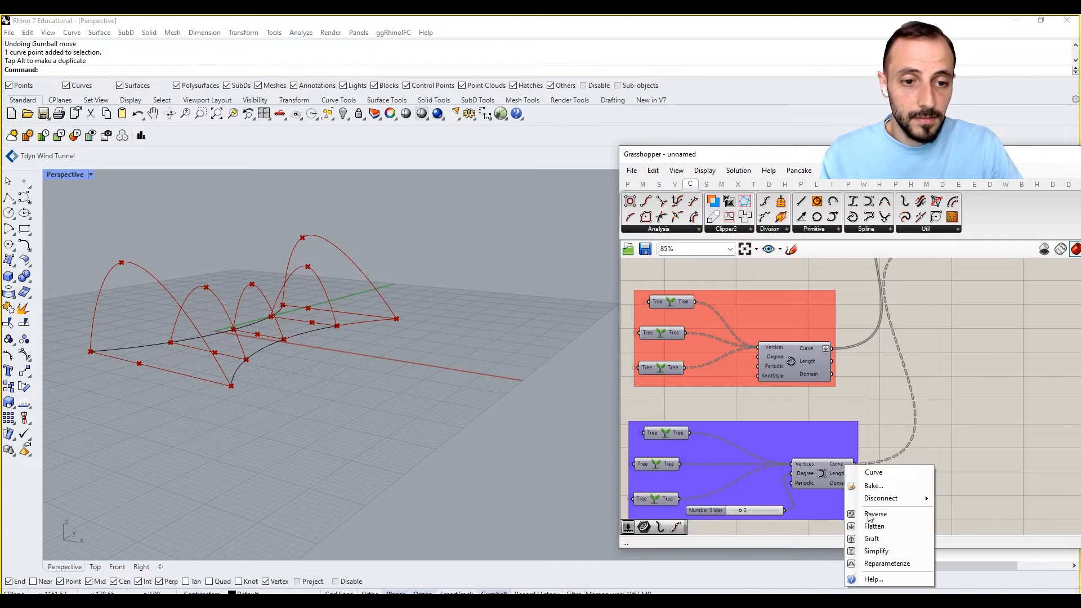
pyautogui.click(870, 530)
# - Review the whole definition through to the Stream Filter, and highlight the filter to check which curves it outputs
pyautogui.moveTo(918, 386); pyautogui.dragTo(822, 505, button='right')
pyautogui.scroll(-2, 822, 506)
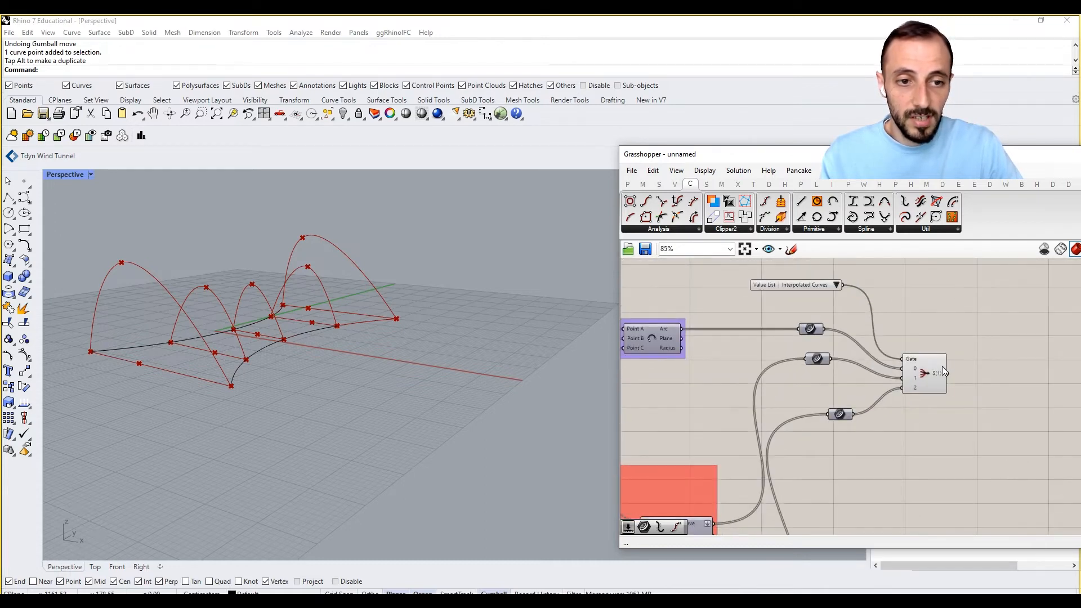
pyautogui.moveTo(850, 381); pyautogui.dragTo(930, 381, button='right')
pyautogui.scroll(-3, 927, 377)
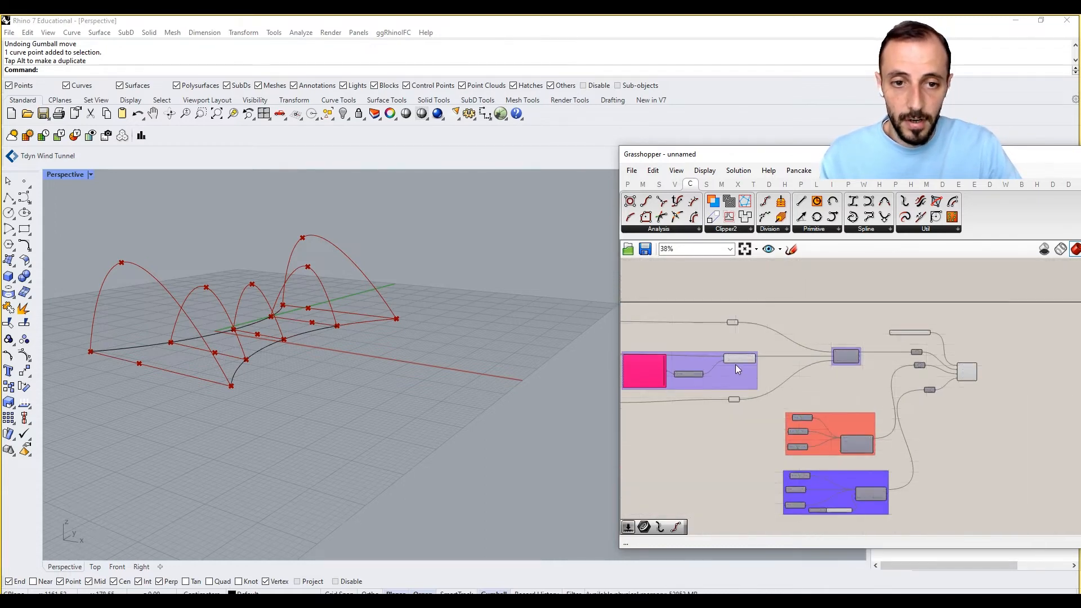
pyautogui.scroll(4, 732, 364)
pyautogui.scroll(-6, 805, 365)
pyautogui.moveTo(767, 365); pyautogui.dragTo(860, 368, button='right')
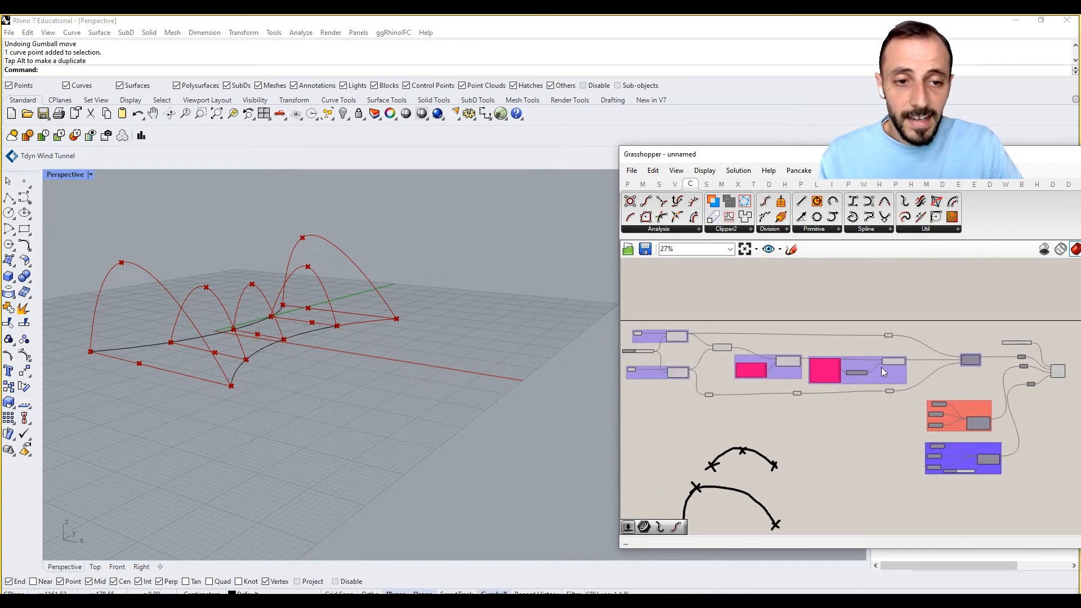
pyautogui.scroll(4, 893, 363)
pyautogui.moveTo(931, 378); pyautogui.dragTo(768, 398, button='right')
pyautogui.moveTo(1030, 409); pyautogui.dragTo(845, 408, button='right')
pyautogui.click(927, 416)
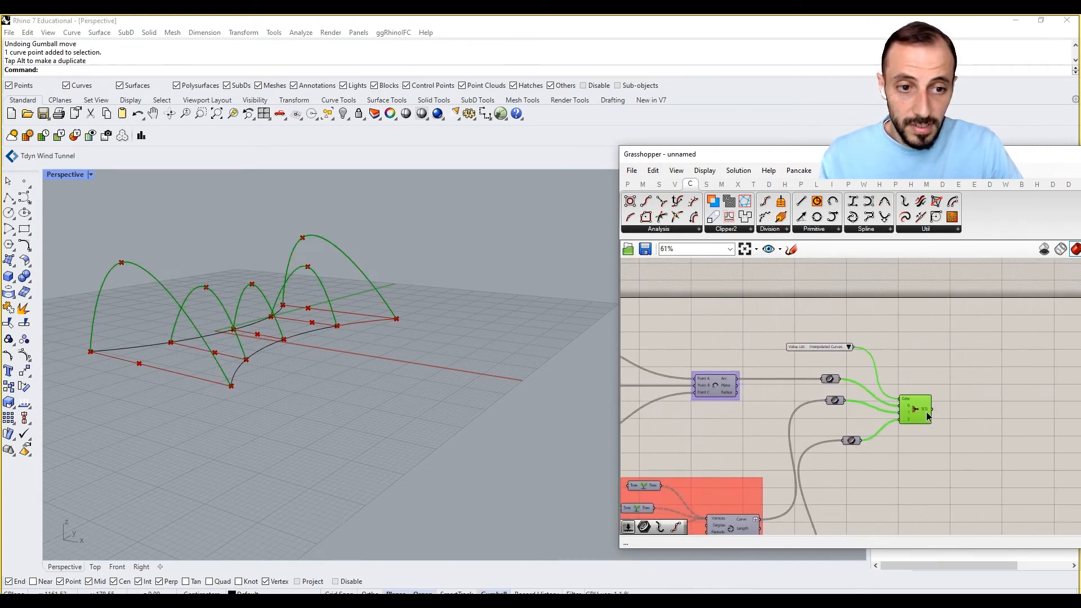
pyautogui.click(986, 389)
pyautogui.moveTo(986, 388); pyautogui.dragTo(848, 394, button='right')
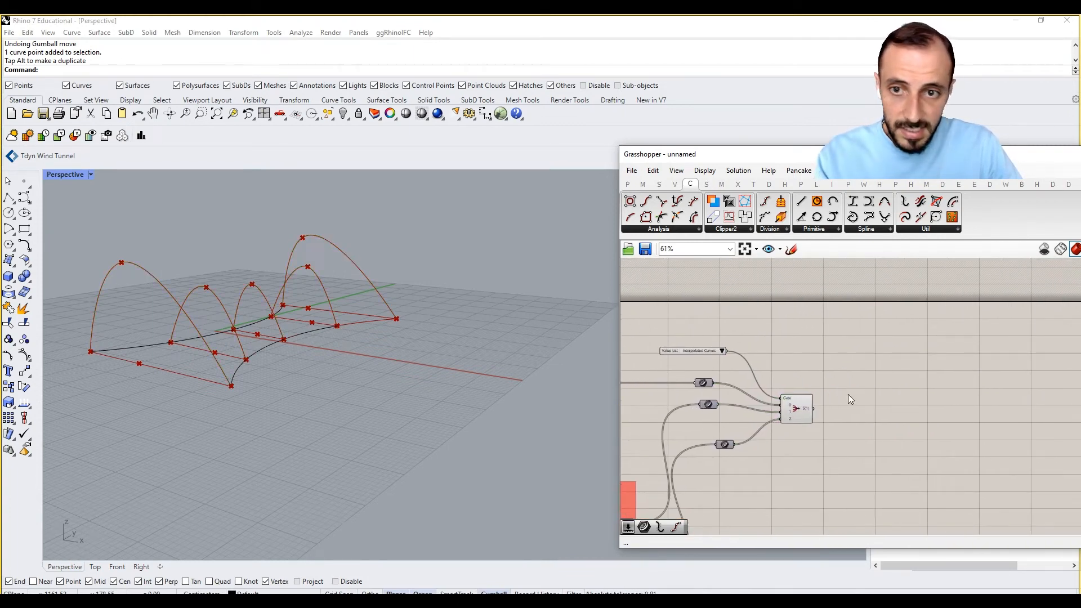
# - Turn off the preview of the Evaluate Curve component that places points along the connecting lines
pyautogui.doubleClick(881, 397)
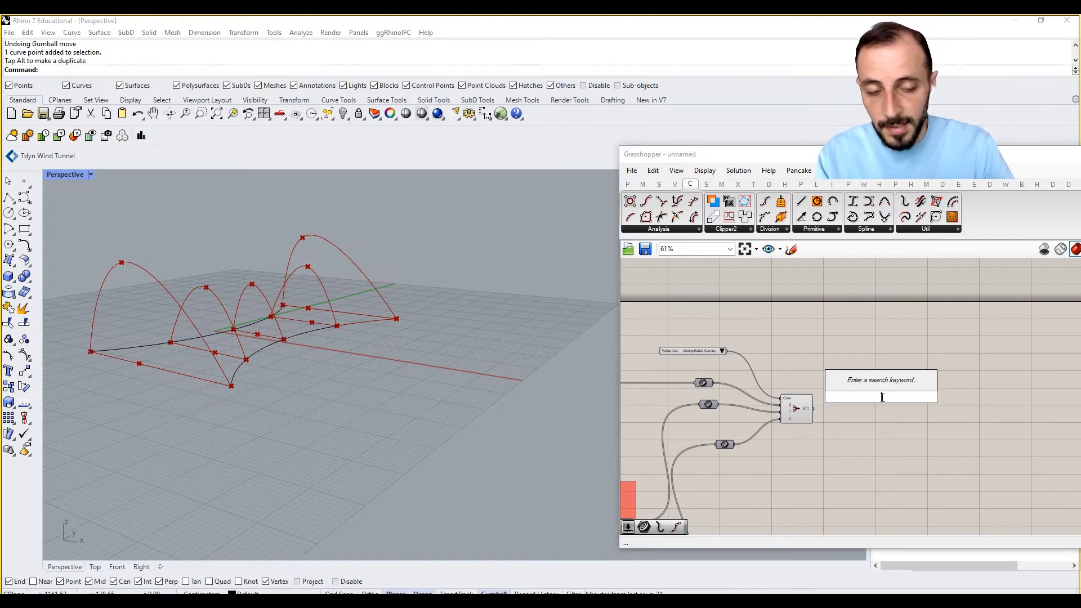
pyautogui.moveTo(806, 399); pyautogui.dragTo(888, 381, button='right')
pyautogui.scroll(-4, 888, 382)
pyautogui.moveTo(630, 359); pyautogui.dragTo(846, 375, button='right')
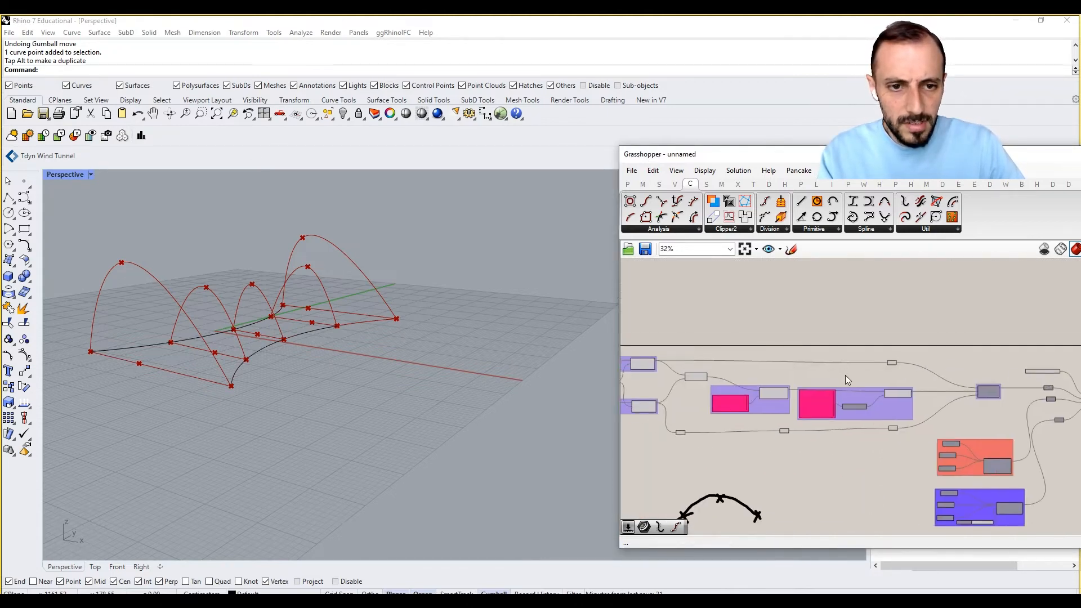
pyautogui.scroll(4, 846, 375)
pyautogui.rightClick(689, 370)
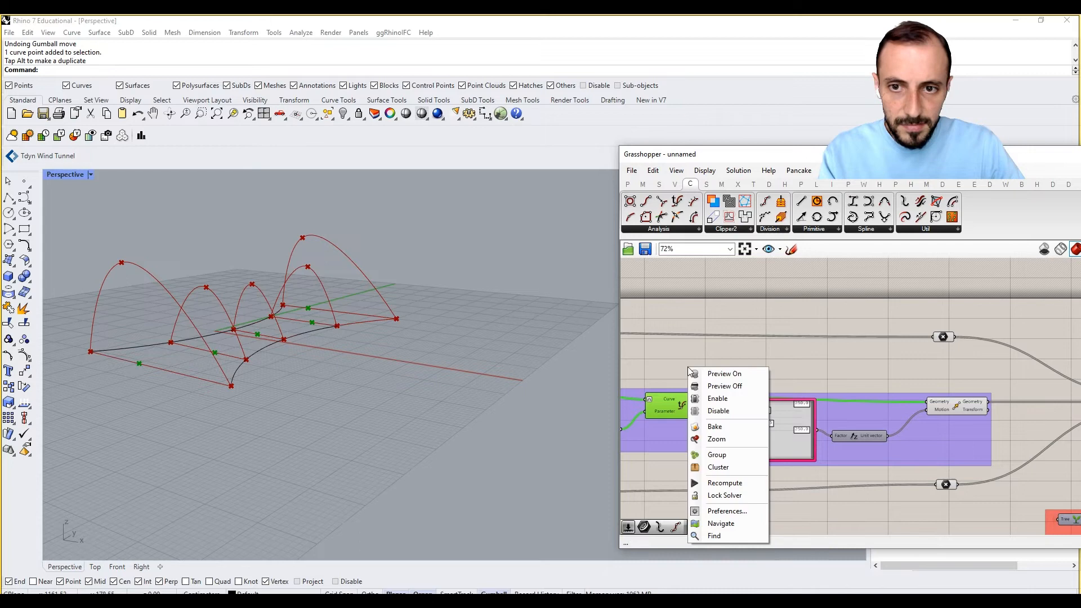
pyautogui.click(714, 387)
# - Turn off the preview of the Line component that connects the two sets of division points
pyautogui.moveTo(754, 388); pyautogui.dragTo(995, 405, button='right')
pyautogui.scroll(-2, 996, 405)
pyautogui.scroll(3, 803, 402)
pyautogui.click(817, 390)
pyautogui.rightClick(813, 364)
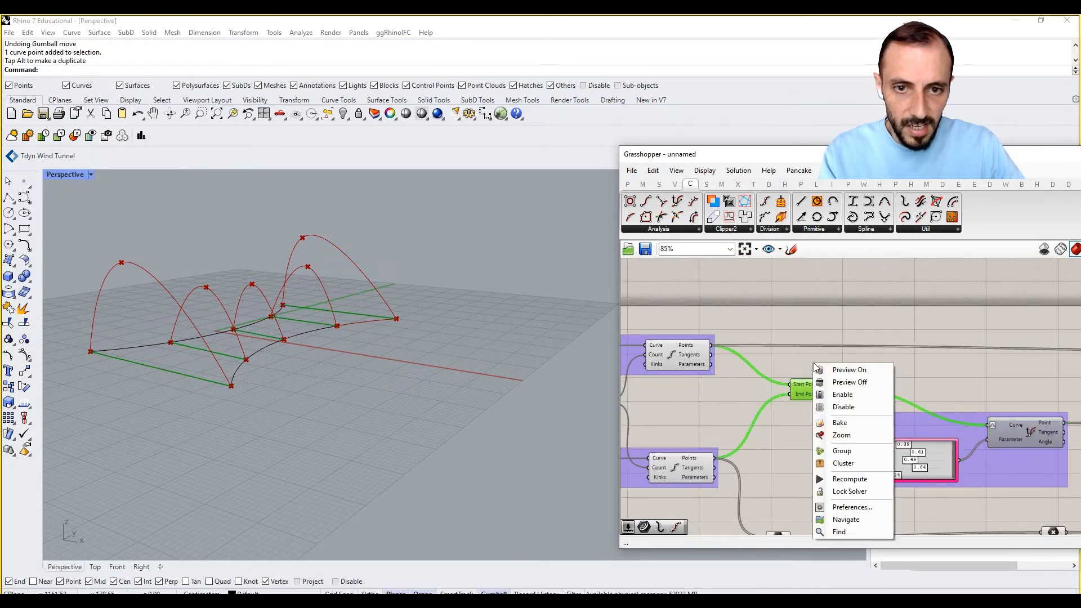
pyautogui.click(848, 370)
# - Turn off the preview of both curve division components
pyautogui.moveTo(741, 333); pyautogui.dragTo(676, 485)
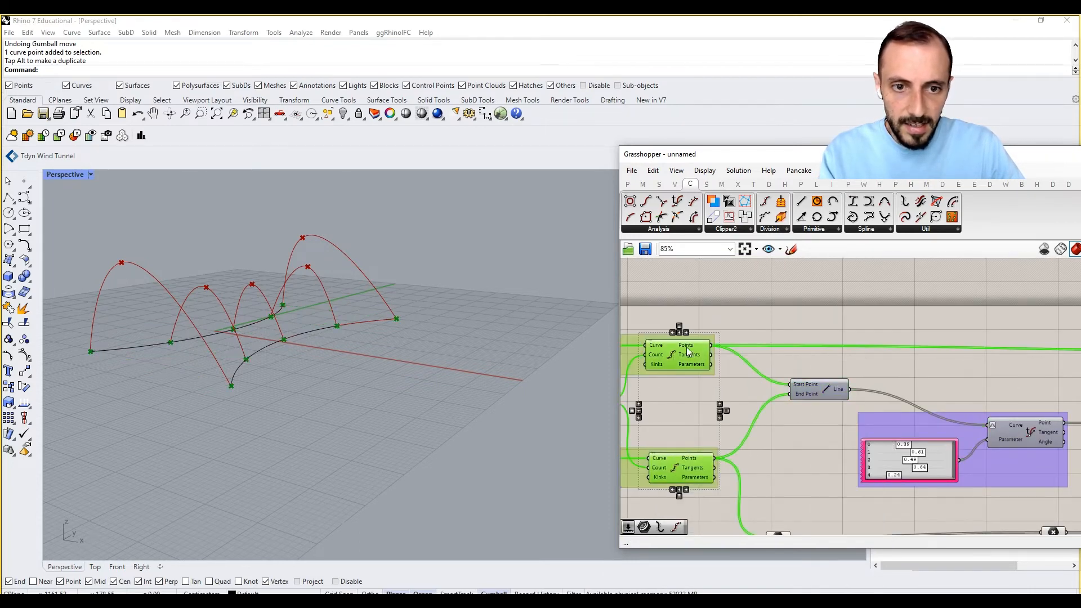
pyautogui.rightClick(688, 352)
pyautogui.click(718, 326)
# - Turn off the preview of all components between the curve divisions and the arc, including the Point parameters
pyautogui.moveTo(724, 382); pyautogui.dragTo(801, 357, button='right')
pyautogui.scroll(-2, 800, 357)
pyautogui.moveTo(707, 308); pyautogui.dragTo(908, 294)
pyautogui.moveTo(955, 329); pyautogui.dragTo(730, 338, button='right')
pyautogui.scroll(-3, 730, 338)
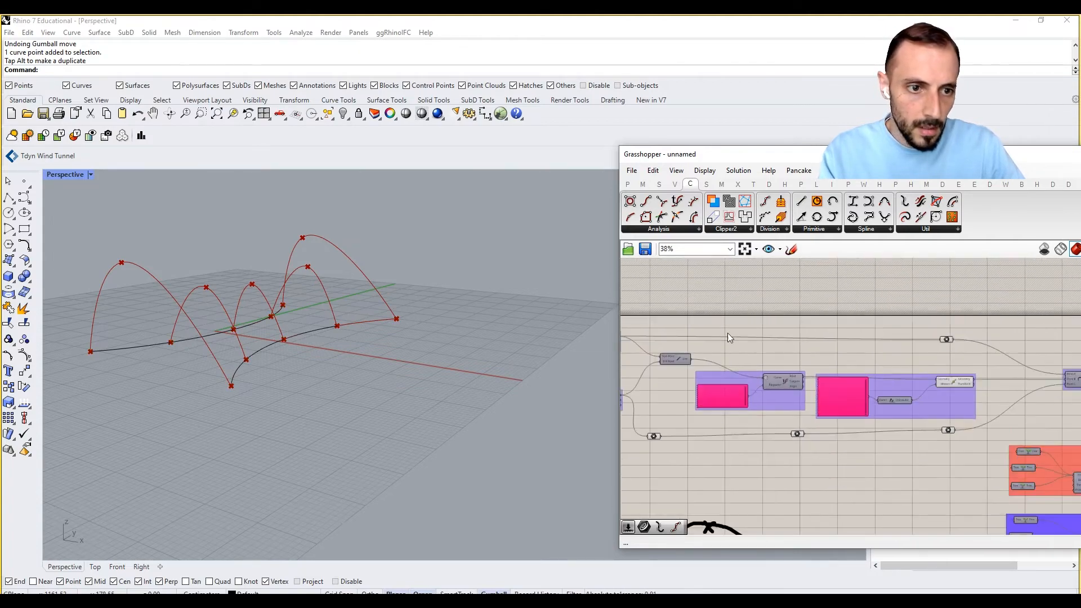
pyautogui.scroll(2, 802, 396)
pyautogui.moveTo(974, 304); pyautogui.dragTo(647, 475)
pyautogui.rightClick(647, 475)
pyautogui.click(715, 442)
pyautogui.click(874, 458)
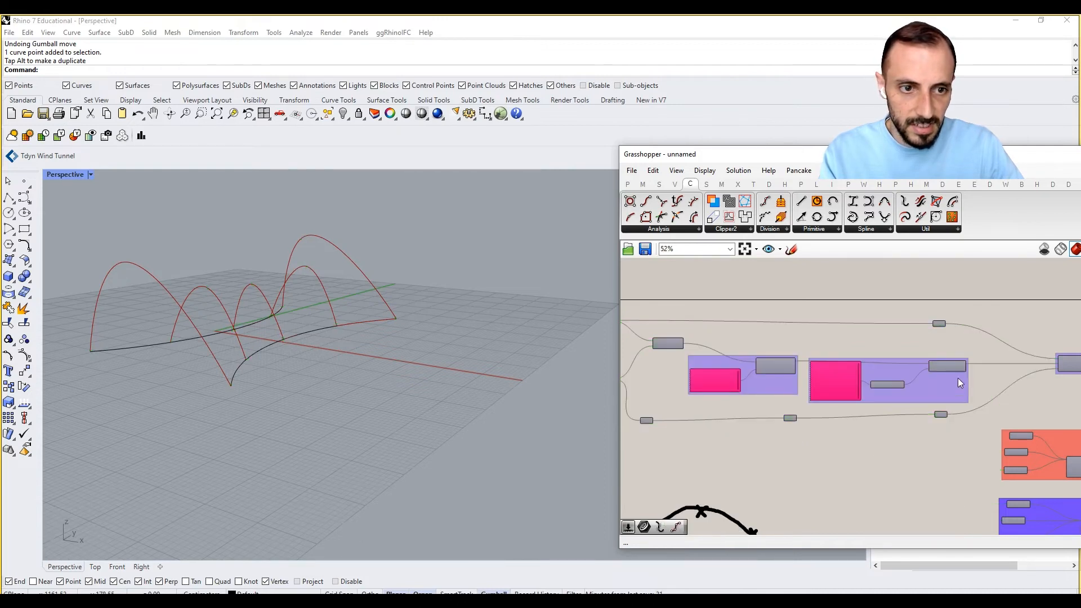
# - Turn the preview of the Move component back on so the arch peak points are displayed
pyautogui.scroll(3, 958, 378)
pyautogui.click(949, 352)
pyautogui.middleClick(938, 312)
pyautogui.click(952, 320)
pyautogui.moveTo(990, 339); pyautogui.dragTo(829, 358, button='right')
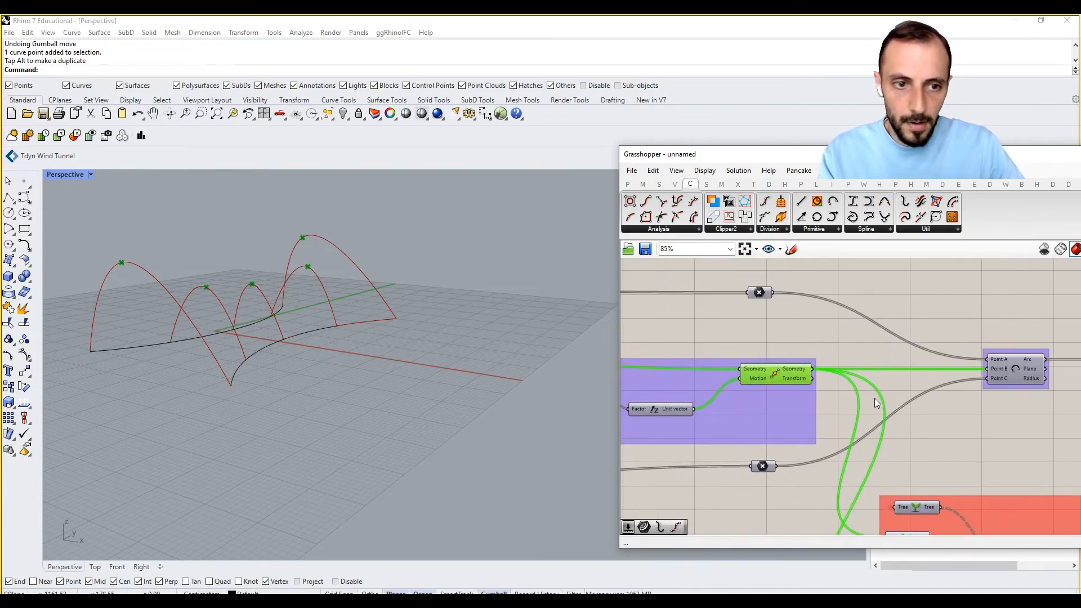
pyautogui.click(930, 426)
# - Add a Dash Pattern component beside the Stream Filter and feed the filter's output into its Curve input
pyautogui.scroll(-1, 938, 427)
pyautogui.moveTo(956, 427); pyautogui.dragTo(834, 440, button='right')
pyautogui.scroll(-1, 834, 420)
pyautogui.scroll(4, 954, 402)
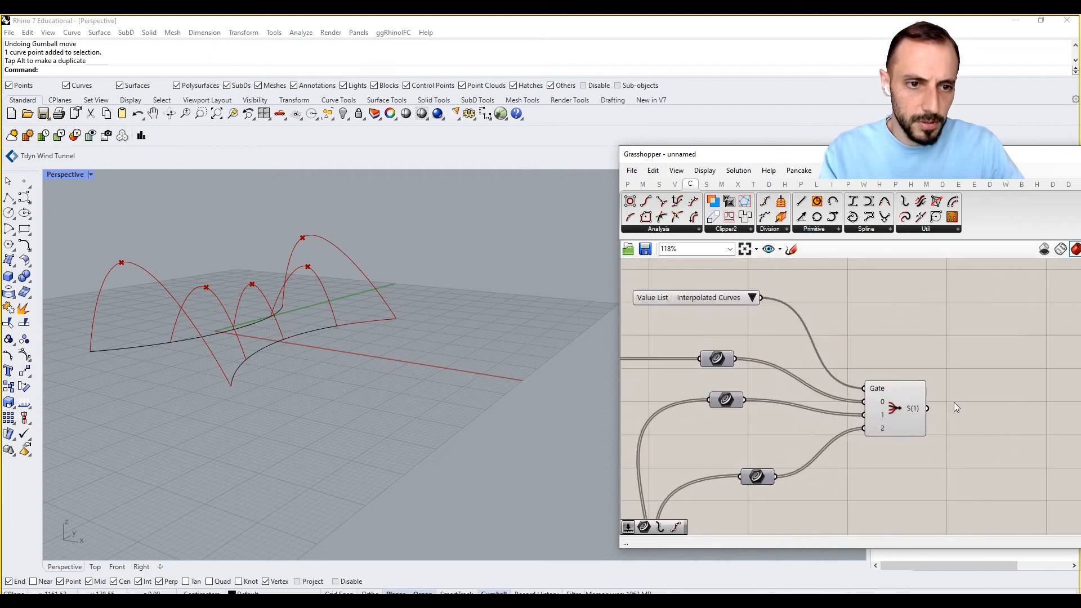
pyautogui.moveTo(954, 402); pyautogui.dragTo(812, 422, button='right')
pyautogui.scroll(-3, 908, 435)
pyautogui.scroll(2, 811, 410)
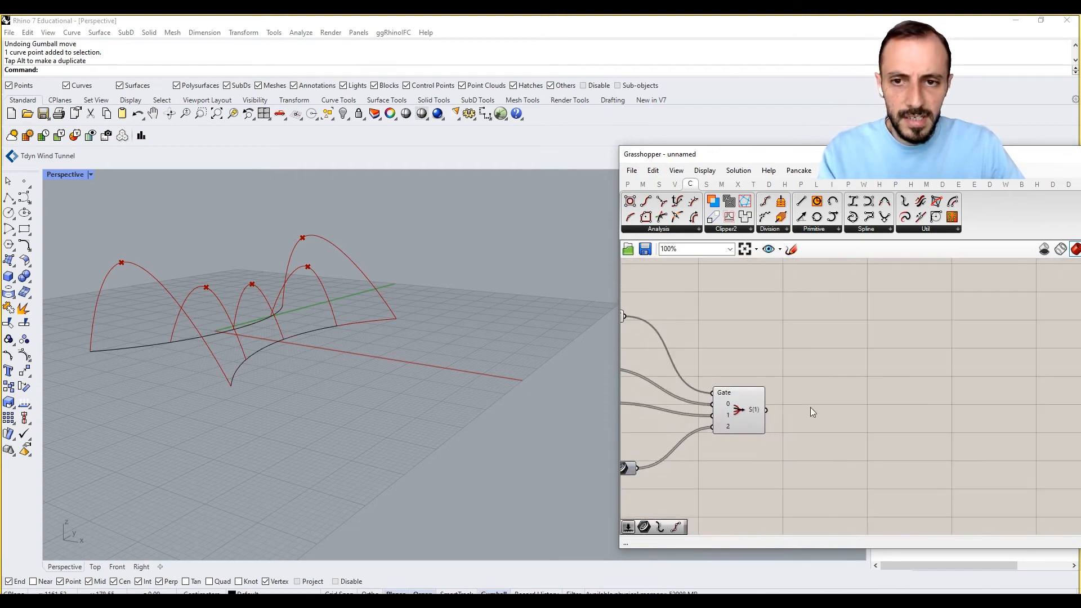
pyautogui.moveTo(362, 331); pyautogui.dragTo(602, 375, button='right')
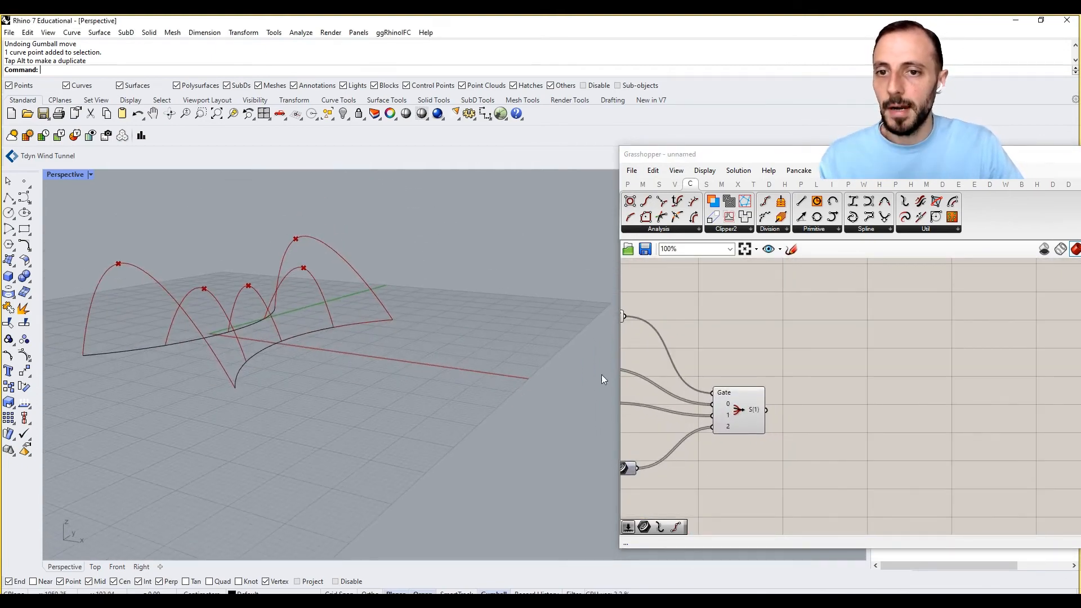
pyautogui.doubleClick(876, 381)
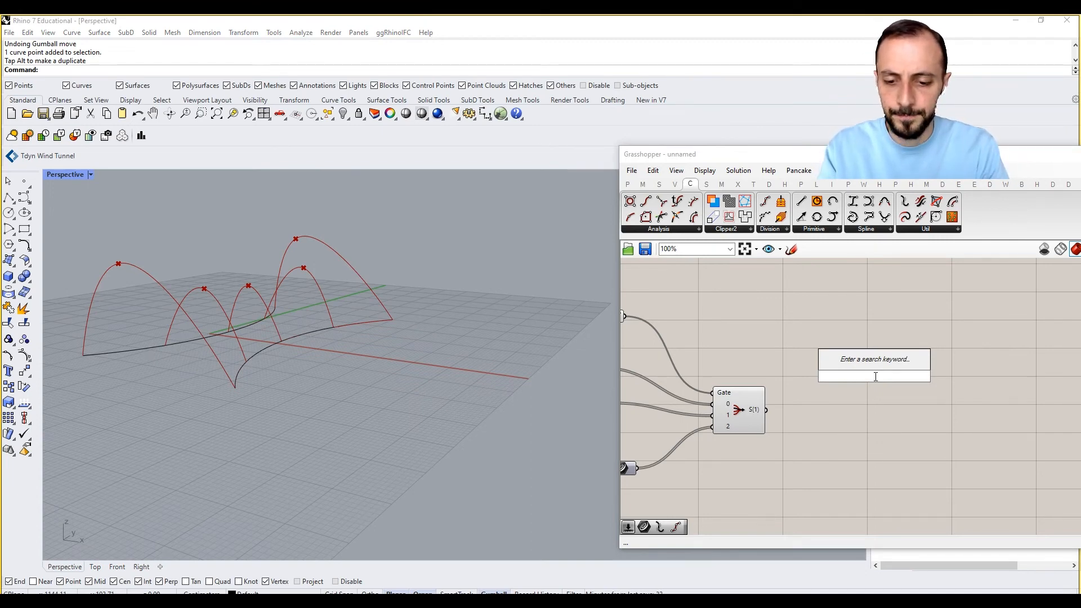
pyautogui.write('dash')
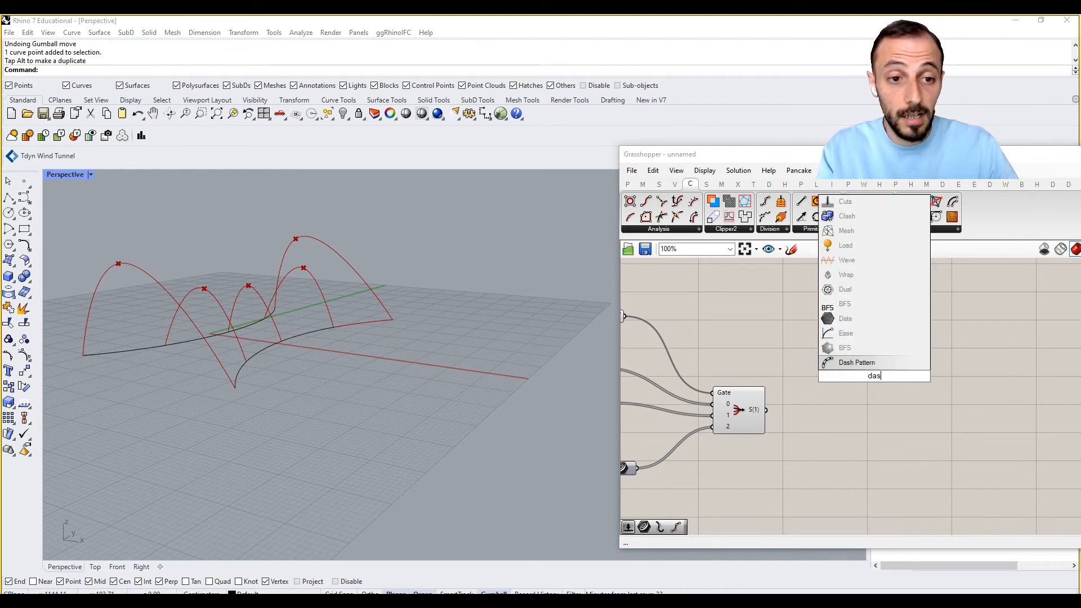
pyautogui.click(870, 363)
pyautogui.moveTo(875, 377); pyautogui.dragTo(853, 322)
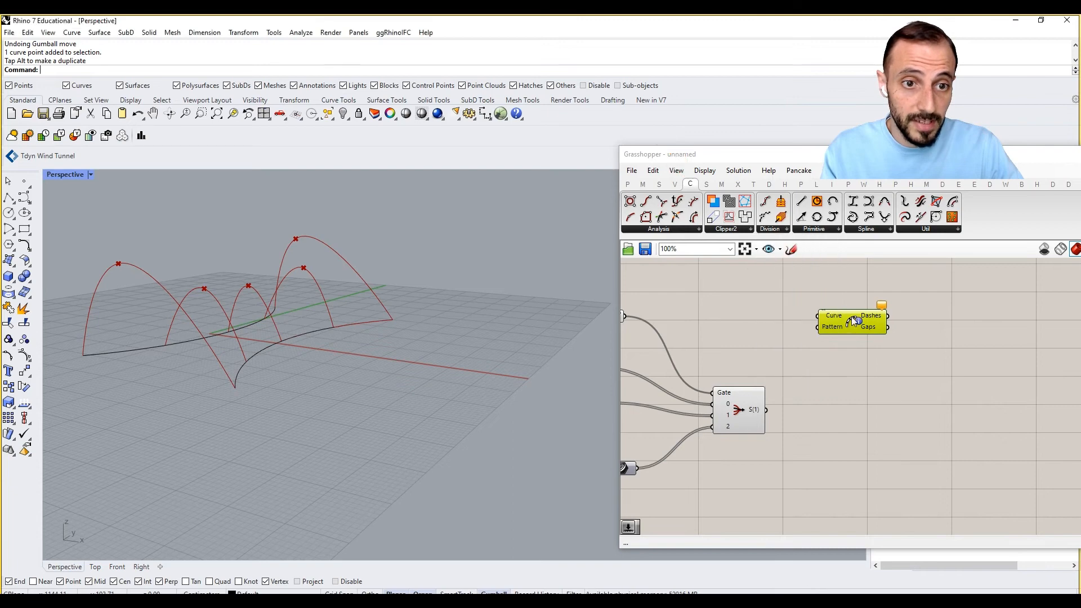
pyautogui.moveTo(768, 410); pyautogui.dragTo(768, 410)
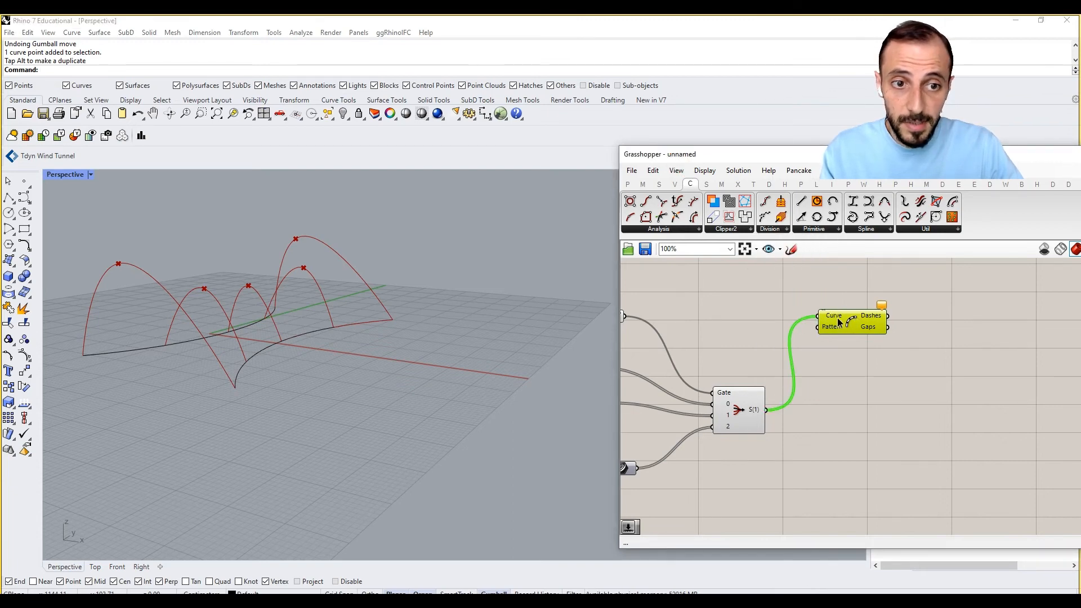
# - Create a number slider set to 10 and connect it to the Pattern input of the Dash Pattern component
pyautogui.scroll(1, 836, 326)
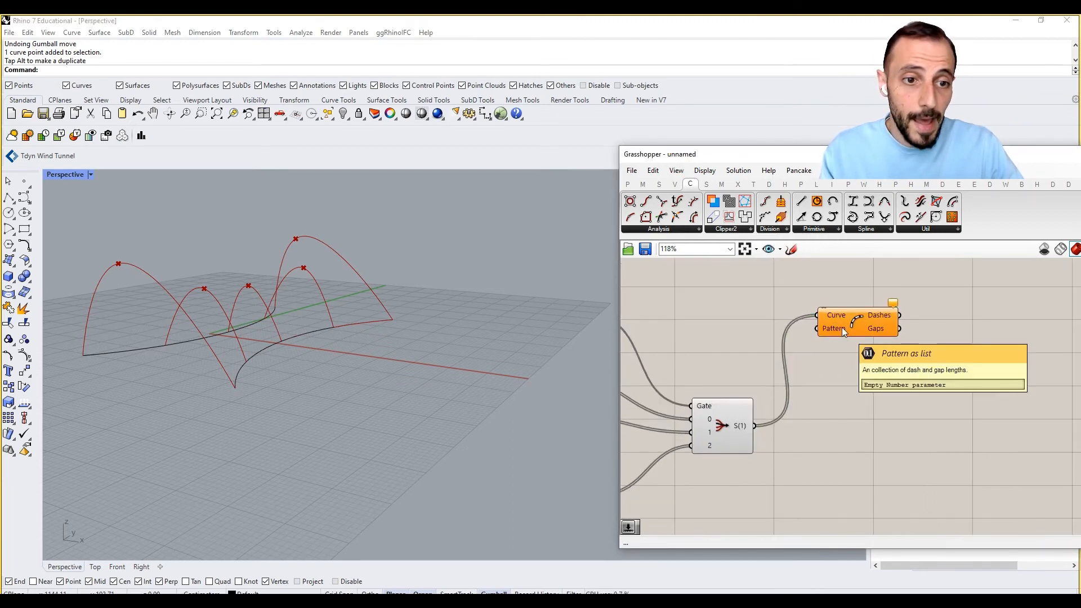
pyautogui.doubleClick(852, 379)
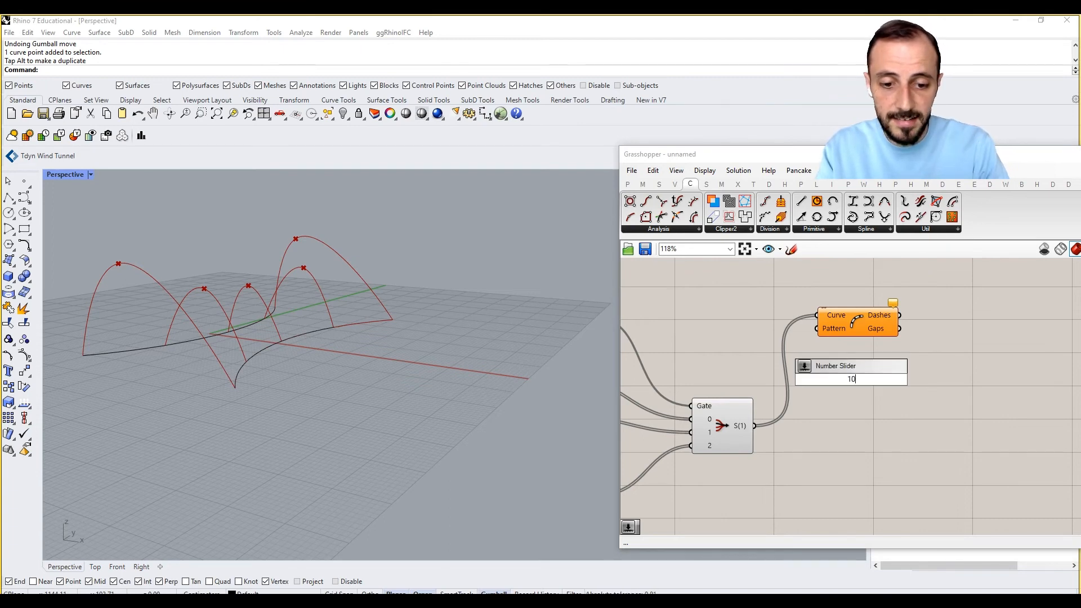
pyautogui.write('10')
pyautogui.press('Return')
pyautogui.moveTo(770, 364); pyautogui.dragTo(734, 332)
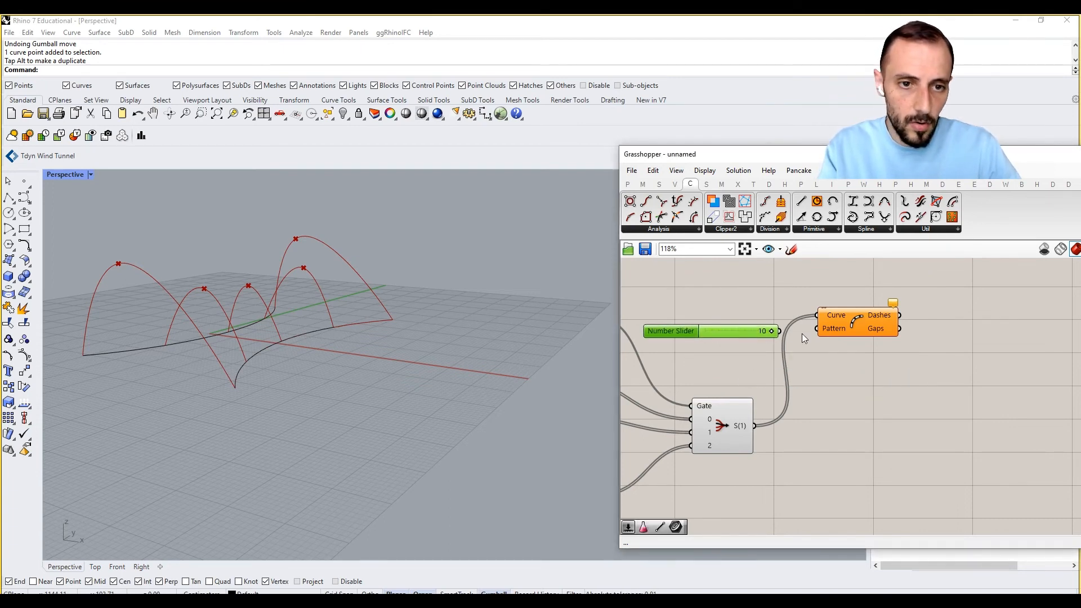
# - Turn off the preview of the Stream Filter so only the dashed arches are drawn
pyautogui.click(728, 408)
pyautogui.rightClick(727, 408)
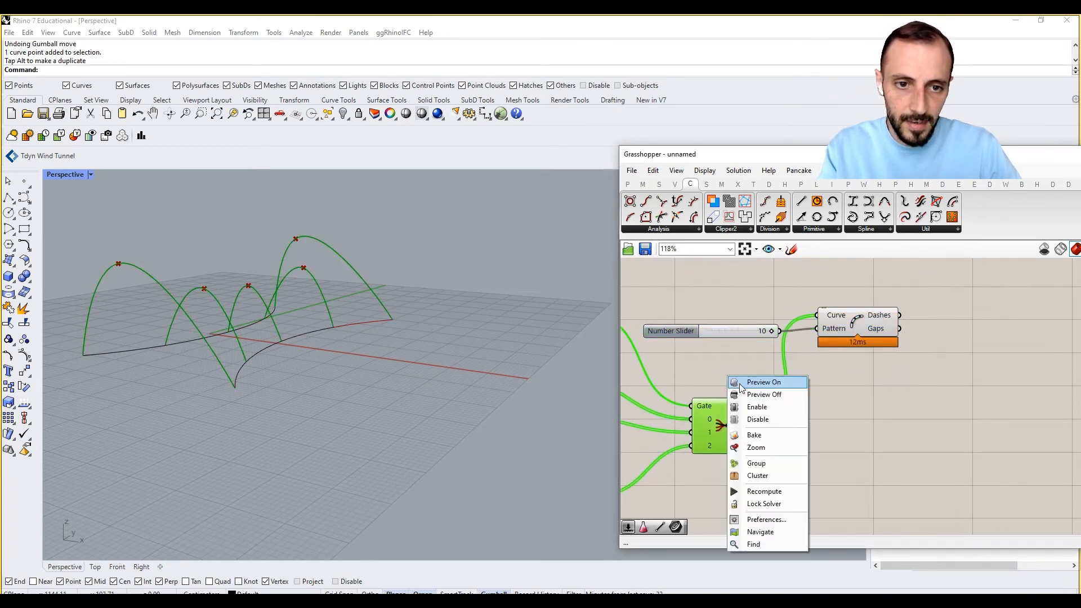
pyautogui.click(748, 386)
pyautogui.click(768, 299)
pyautogui.moveTo(327, 363); pyautogui.dragTo(350, 400, button='right')
# - Place the number slider and Dash Pattern component above the Stream Filter, and group them
pyautogui.moveTo(857, 285); pyautogui.dragTo(760, 338)
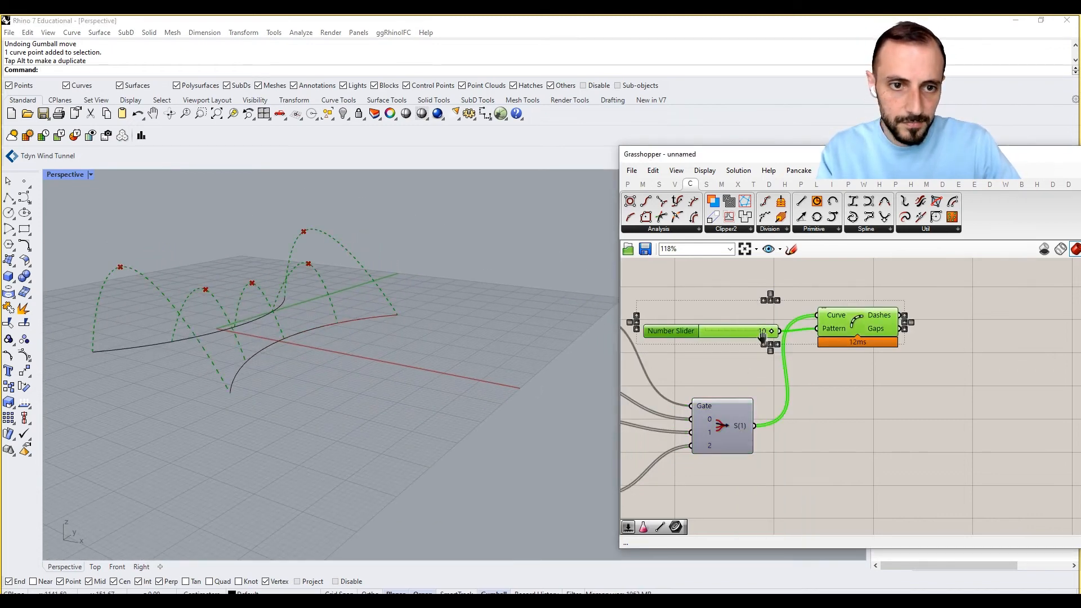
pyautogui.moveTo(872, 321); pyautogui.dragTo(816, 355, button='right')
pyautogui.moveTo(816, 356); pyautogui.dragTo(868, 299)
pyautogui.hotkey('ctrl', 'g')
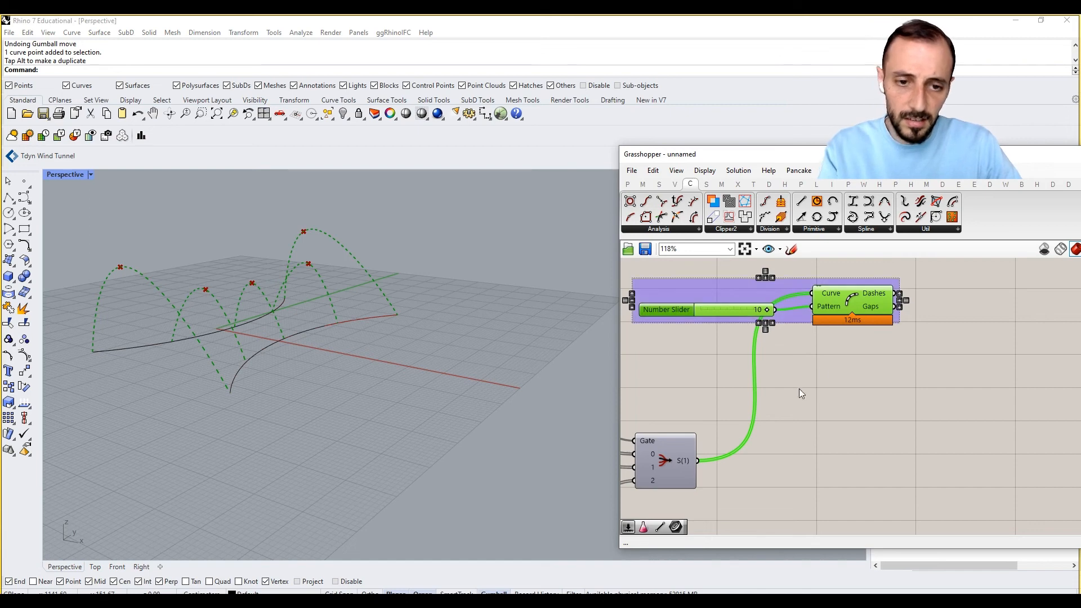
pyautogui.moveTo(799, 389); pyautogui.dragTo(915, 373, button='right')
pyautogui.click(916, 374)
# - Group the Value List, the three Curve parameters and the Stream Filter together
pyautogui.scroll(-5, 916, 373)
pyautogui.moveTo(799, 374); pyautogui.dragTo(824, 365, button='right')
pyautogui.scroll(3, 864, 369)
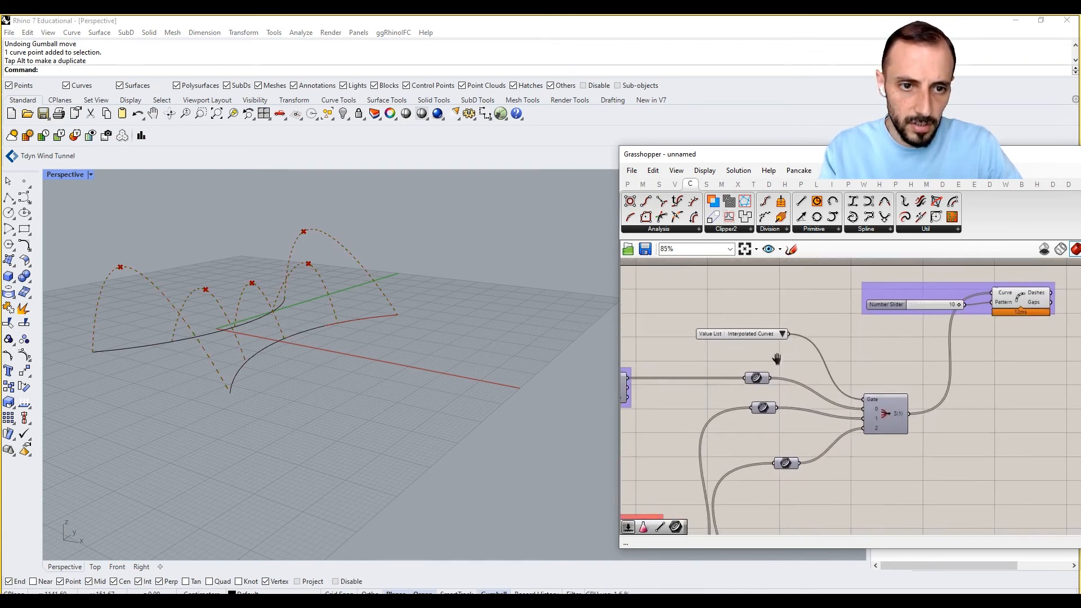
pyautogui.moveTo(882, 326); pyautogui.dragTo(738, 471)
pyautogui.hotkey('ctrl', 'g')
pyautogui.click(903, 481)
# - Move the Dash Pattern group farther above the switch group and colour it opaque white, with saturation 0 and alpha 255
pyautogui.moveTo(964, 435); pyautogui.dragTo(798, 468, button='right')
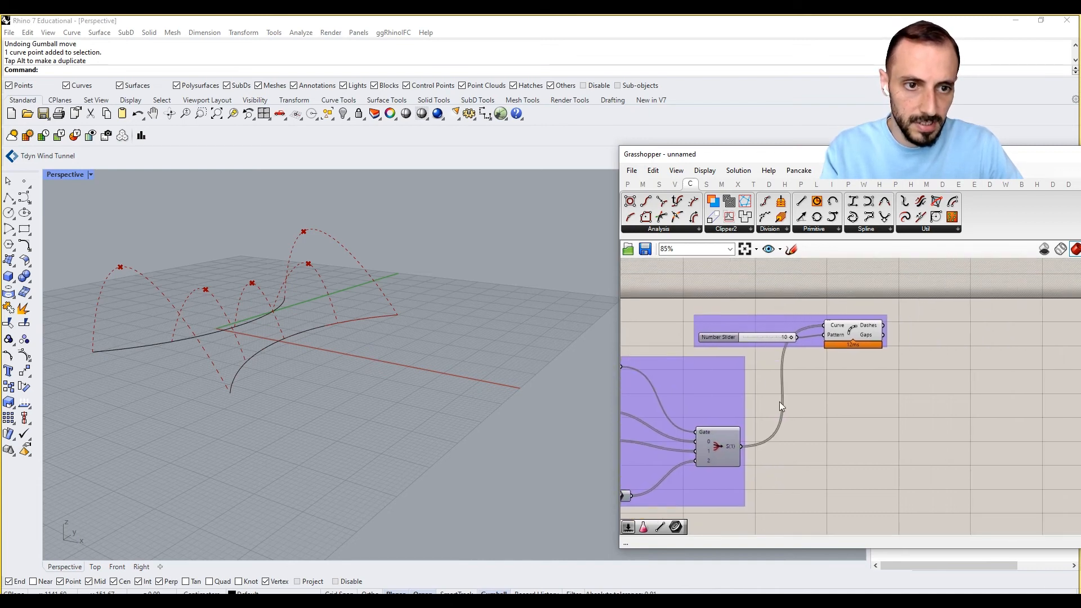
pyautogui.moveTo(767, 337); pyautogui.dragTo(755, 256)
pyautogui.moveTo(731, 309); pyautogui.dragTo(724, 353, button='right')
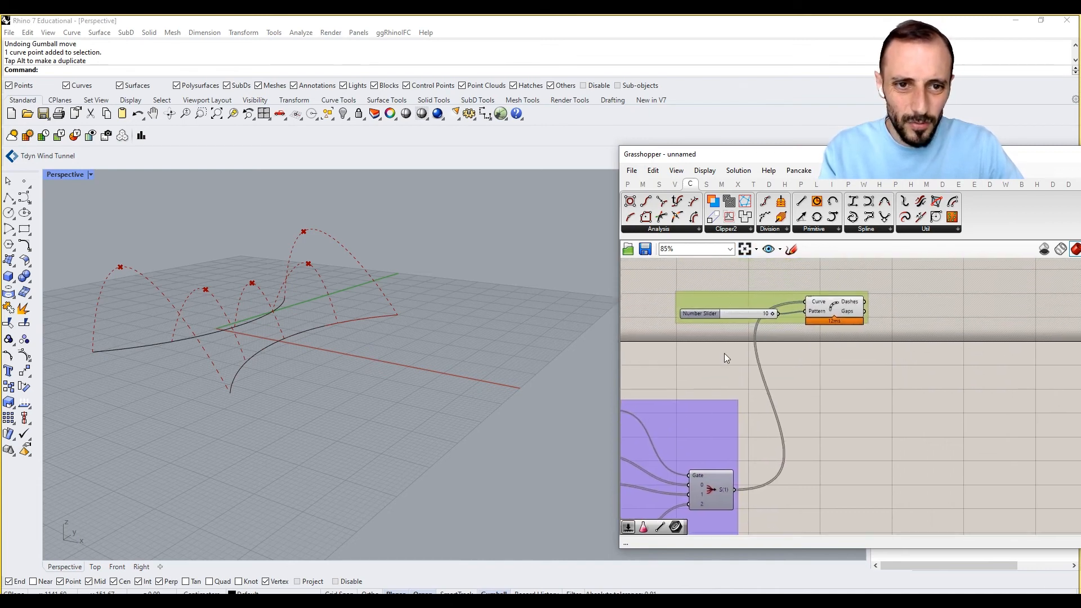
pyautogui.rightClick(738, 300)
pyautogui.moveTo(786, 424)
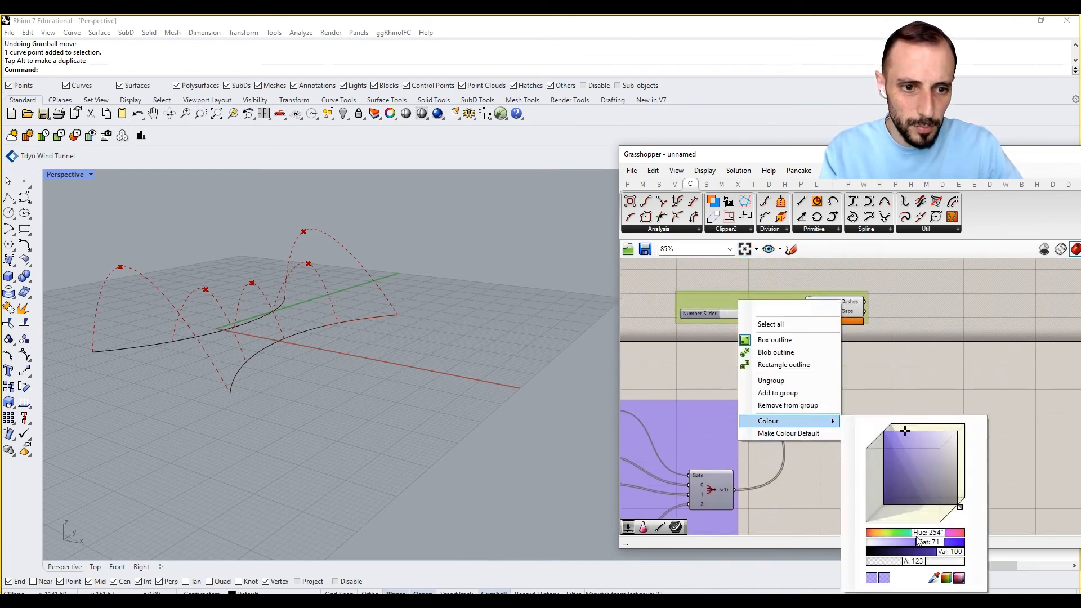
pyautogui.moveTo(937, 563); pyautogui.dragTo(988, 569)
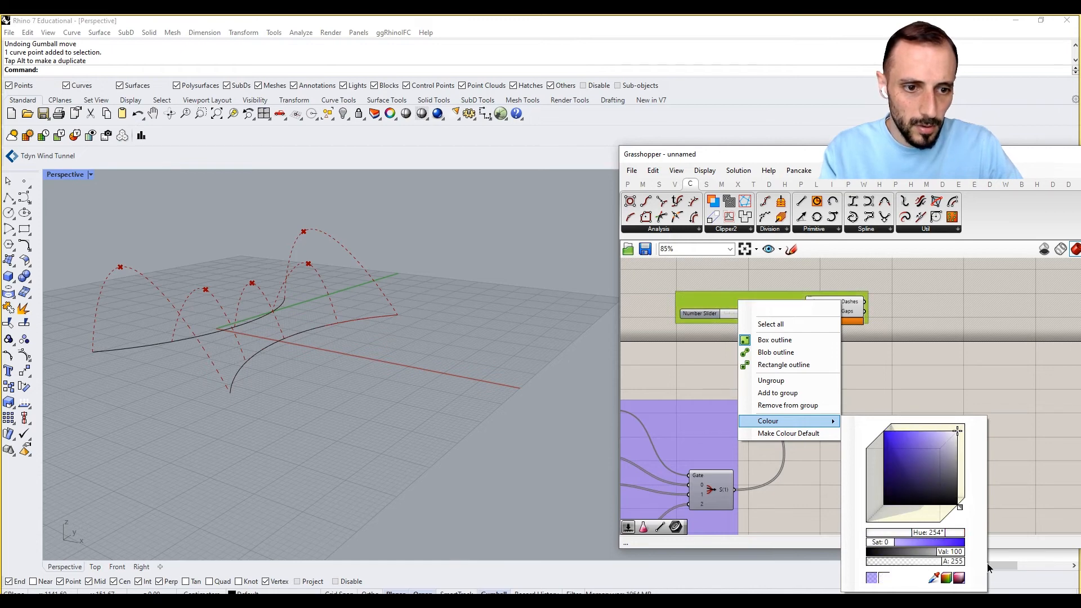
pyautogui.click(881, 359)
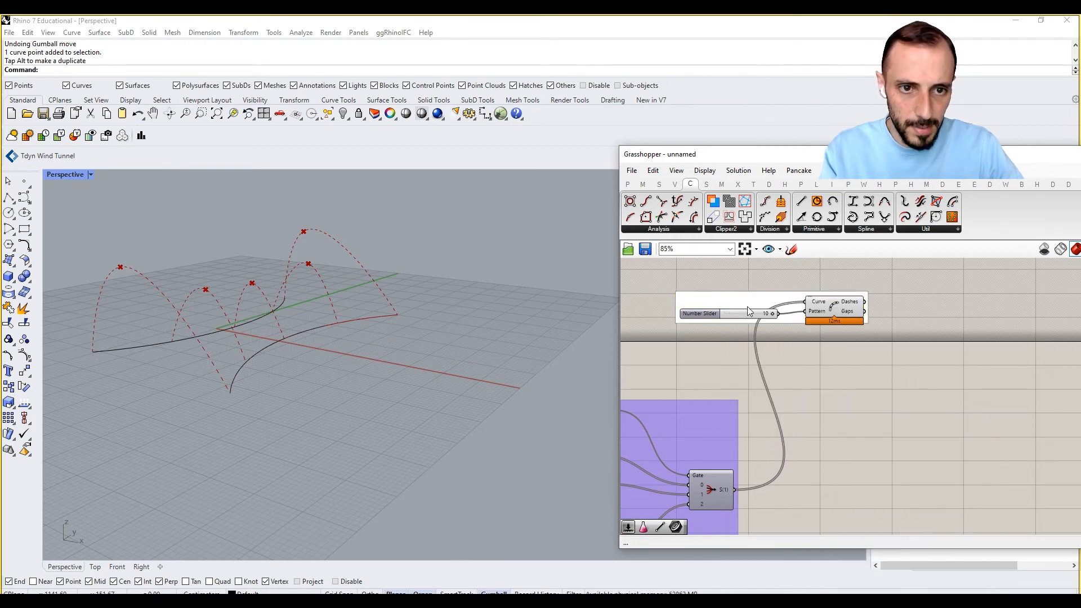
# - Set the wire display of the Dash Pattern's Curve input to Hidden
pyautogui.rightClick(815, 307)
pyautogui.moveTo(845, 336)
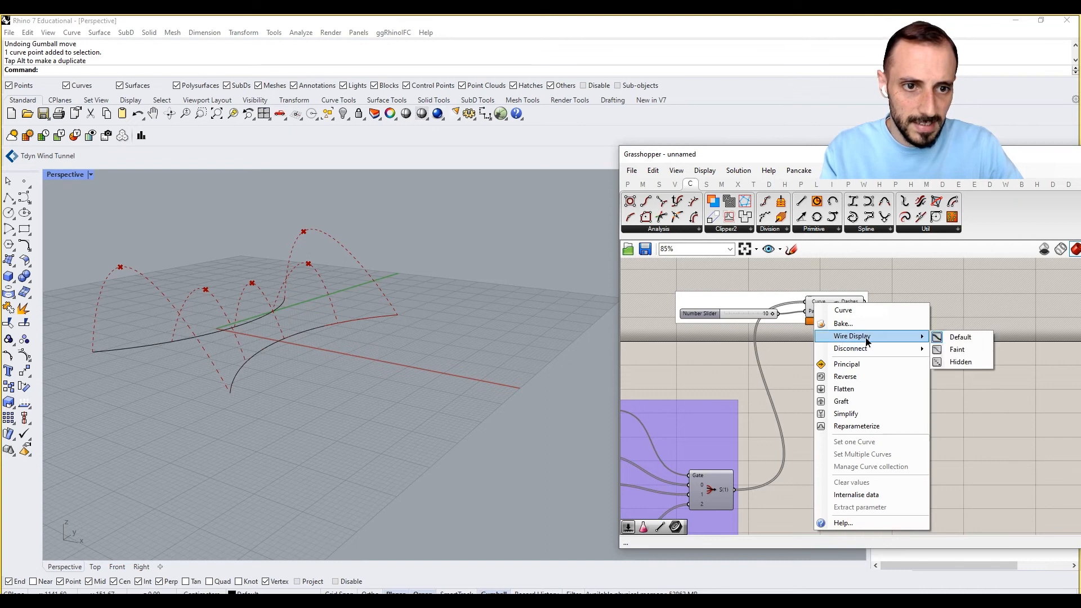
pyautogui.click(962, 362)
pyautogui.scroll(-3, 891, 384)
pyautogui.scroll(2, 861, 391)
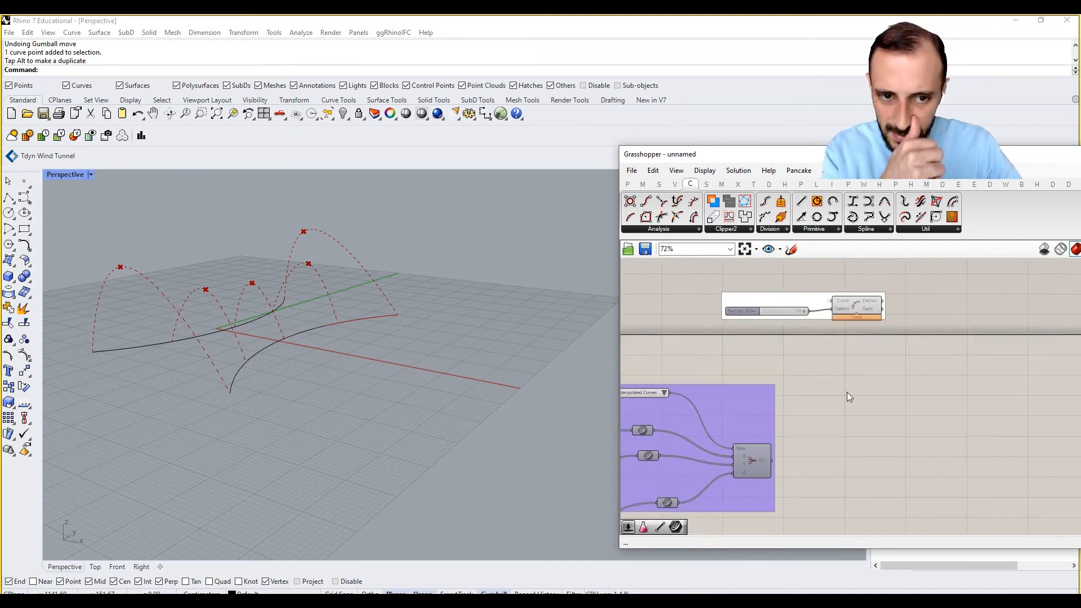
# - Switch the Value List to Arcs to test the dashed arches, and return it to Interpolated Curves
pyautogui.scroll(1, 760, 385)
pyautogui.moveTo(760, 388); pyautogui.dragTo(798, 378, button='right')
pyautogui.click(689, 386)
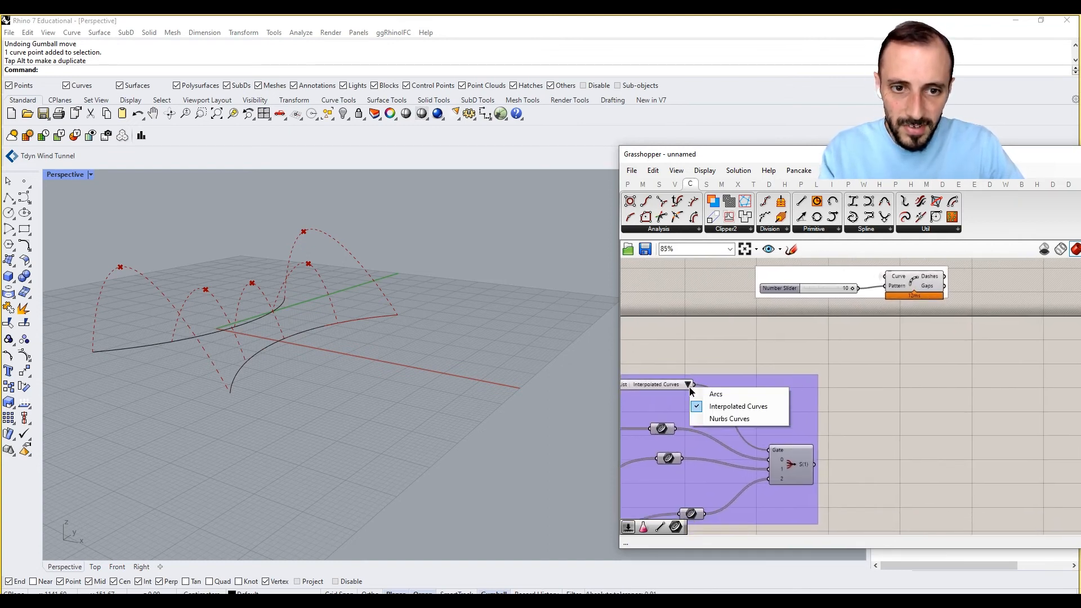
pyautogui.click(714, 394)
pyautogui.scroll(-2, 867, 336)
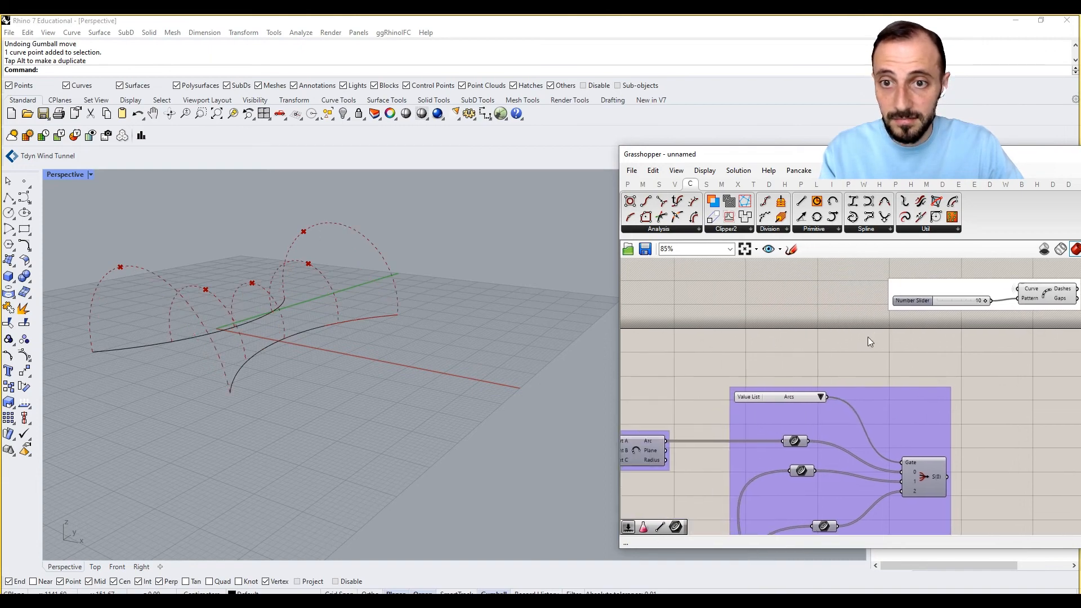
pyautogui.click(828, 388)
# - Select the front base curve in the Rhino viewport and move its far end point outward to stretch the curve
pyautogui.scroll(-5, 831, 408)
pyautogui.moveTo(766, 416); pyautogui.dragTo(891, 400, button='right')
pyautogui.scroll(4, 795, 390)
pyautogui.scroll(2, 660, 371)
pyautogui.scroll(1, 657, 370)
pyautogui.scroll(-2, 1027, 409)
pyautogui.click(300, 328)
pyautogui.click(302, 330)
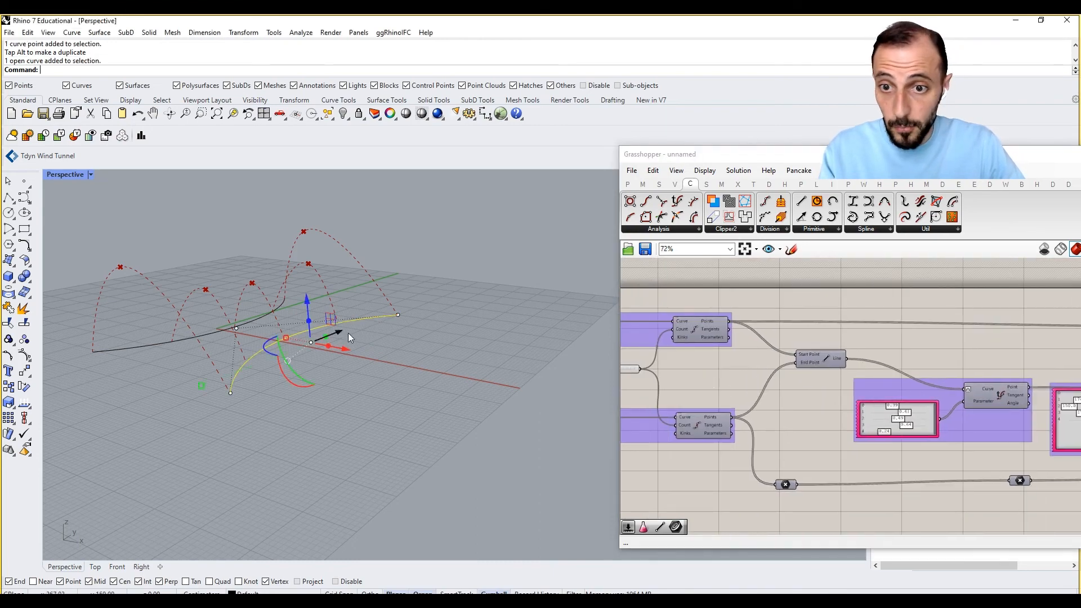
pyautogui.moveTo(438, 324); pyautogui.dragTo(451, 346)
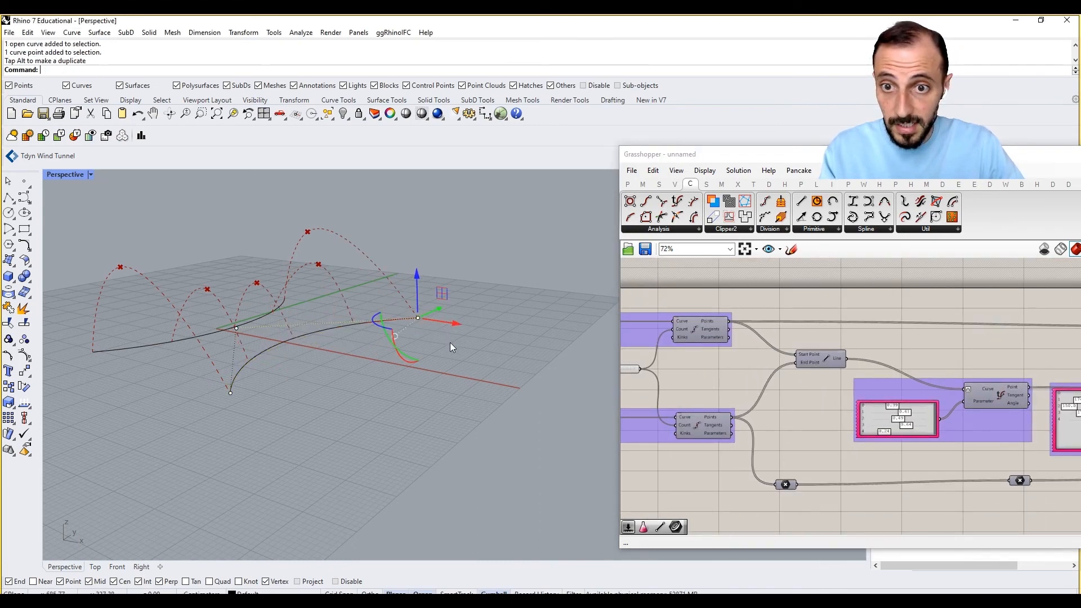
pyautogui.click(805, 391)
# - Adjust the first slider of the gene pool feeding Evaluate Curve's Parameter input to shift the first arch's peak
pyautogui.scroll(3, 806, 391)
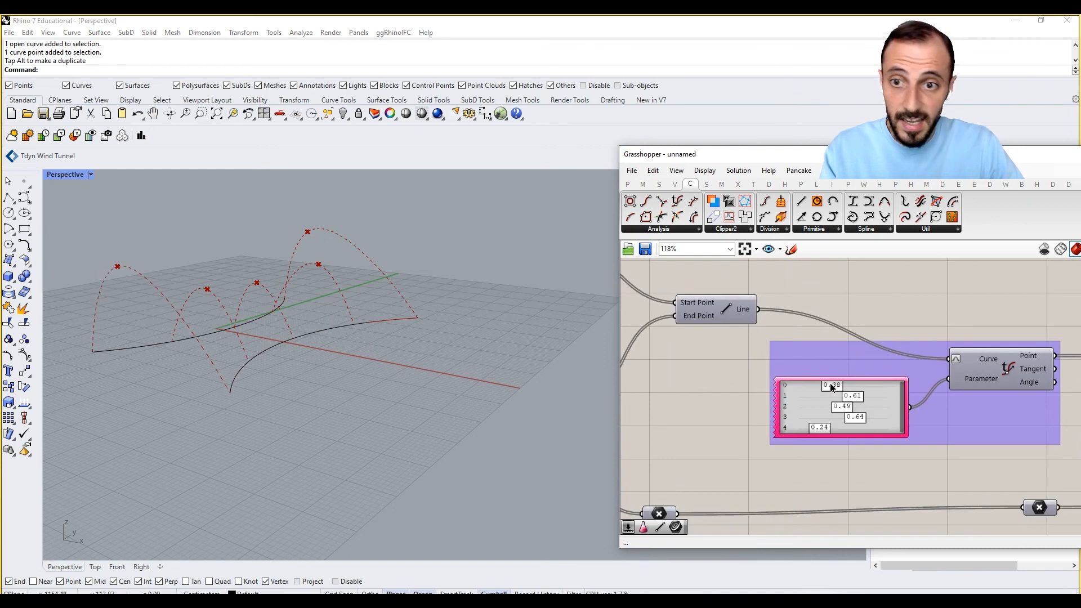
pyautogui.moveTo(917, 396); pyautogui.dragTo(832, 389, button='right')
pyautogui.scroll(-5, 833, 388)
pyautogui.moveTo(1032, 404); pyautogui.dragTo(829, 397, button='right')
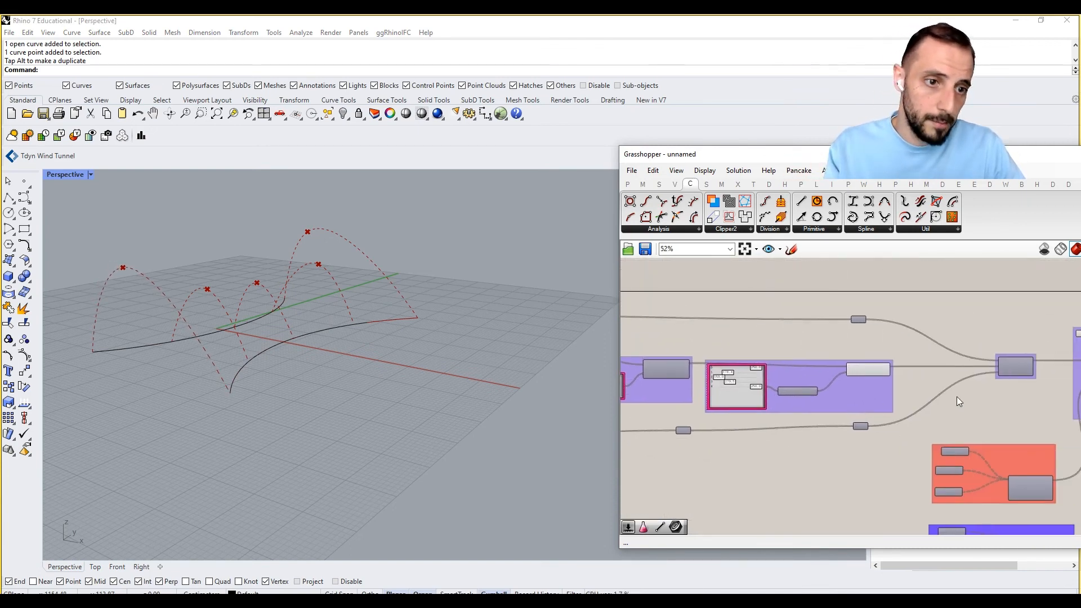
# - Add a Loft component beside the curve-type switch and connect the Stream Filter's output to its Curves input
pyautogui.moveTo(957, 396); pyautogui.dragTo(856, 396, button='right')
pyautogui.moveTo(1028, 382); pyautogui.dragTo(832, 376, button='right')
pyautogui.moveTo(954, 363); pyautogui.dragTo(866, 447, button='right')
pyautogui.scroll(3, 920, 332)
pyautogui.doubleClick(866, 447)
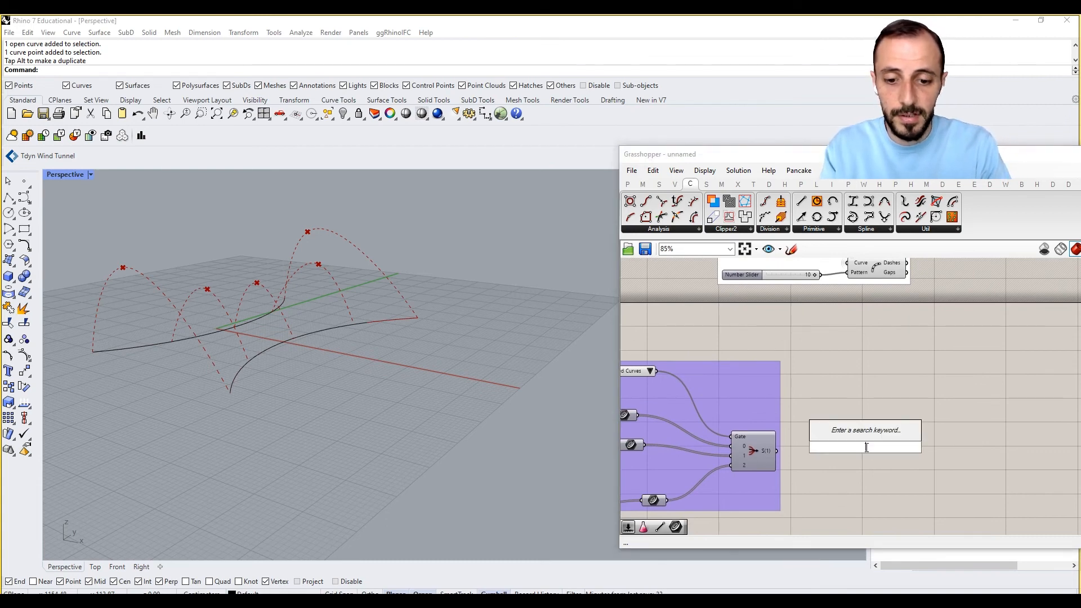
pyautogui.write('sur')
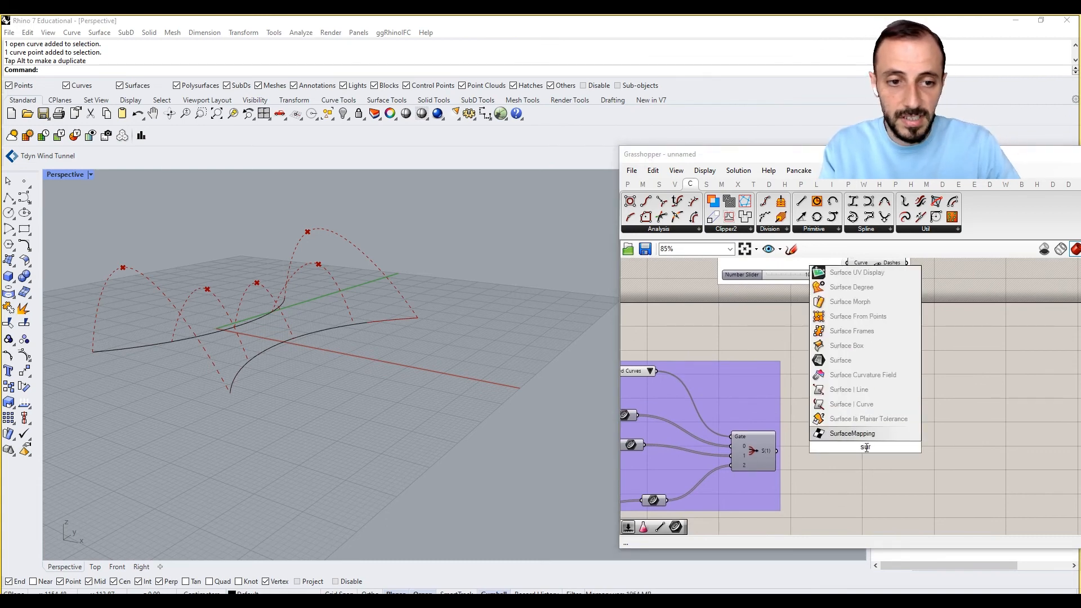
pyautogui.press('Escape')
pyautogui.doubleClick(866, 447)
pyautogui.write('loft')
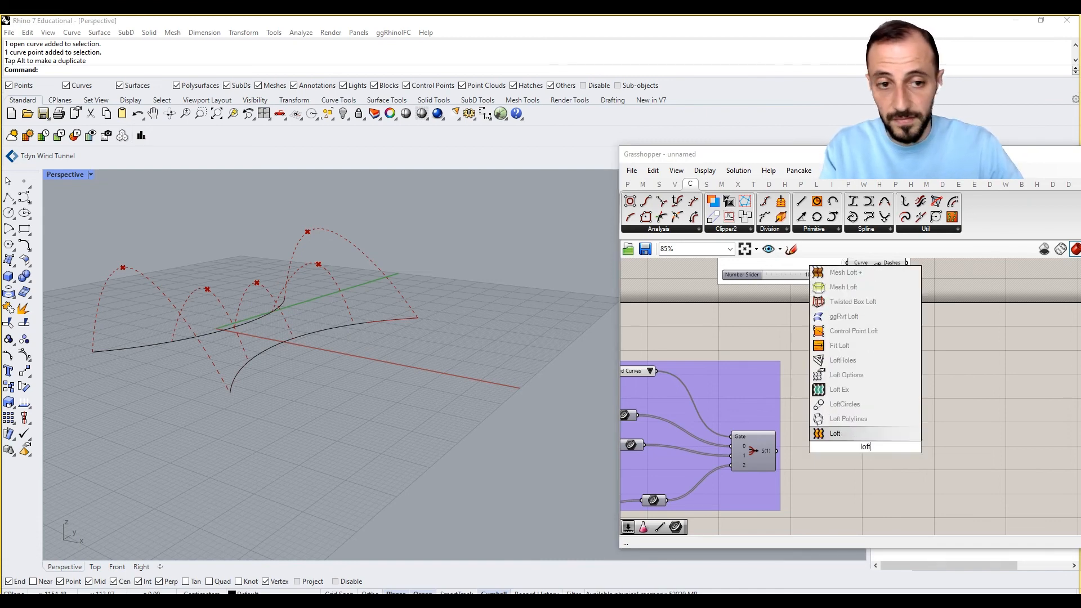
pyautogui.click(853, 435)
pyautogui.moveTo(780, 454); pyautogui.dragTo(840, 444)
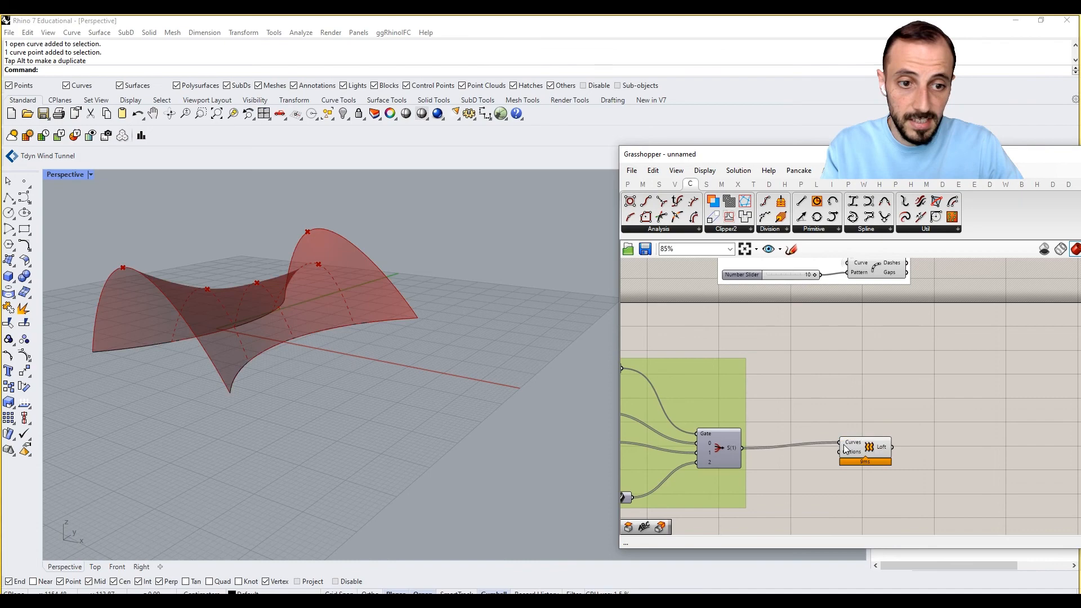
pyautogui.click(853, 406)
# - Adjust the second slider of the gene pool feeding the Unit vector's Factor input to change the second arch's height
pyautogui.moveTo(336, 290); pyautogui.dragTo(462, 296, button='right')
pyautogui.moveTo(762, 420); pyautogui.dragTo(895, 430, button='right')
pyautogui.scroll(-5, 816, 427)
pyautogui.scroll(3, 732, 439)
pyautogui.moveTo(735, 438); pyautogui.dragTo(930, 418, button='right')
pyautogui.scroll(1, 791, 427)
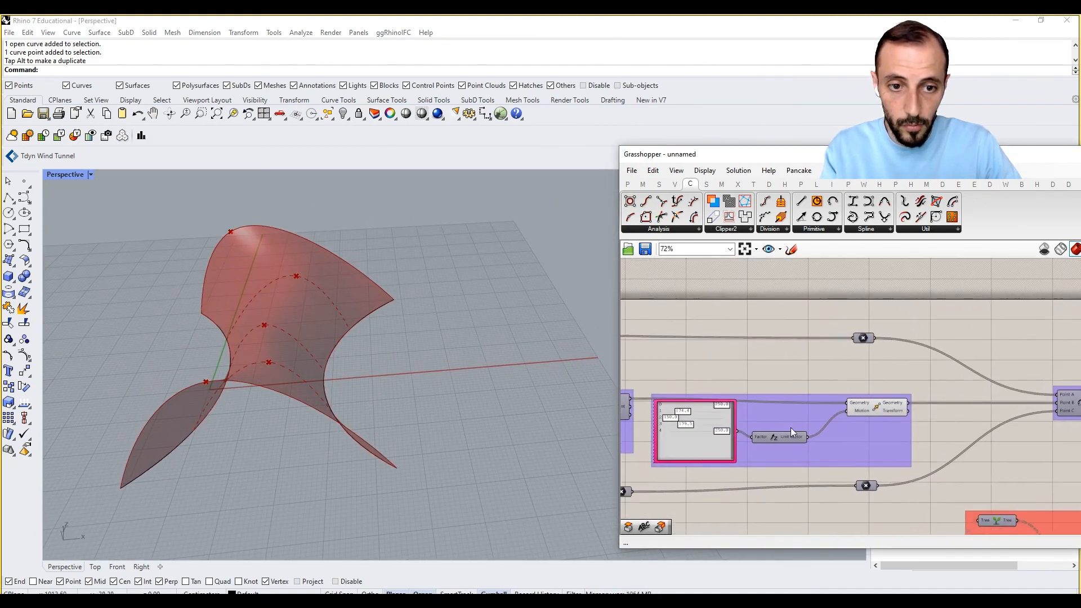
pyautogui.moveTo(790, 429); pyautogui.dragTo(870, 423, button='right')
pyautogui.scroll(3, 766, 425)
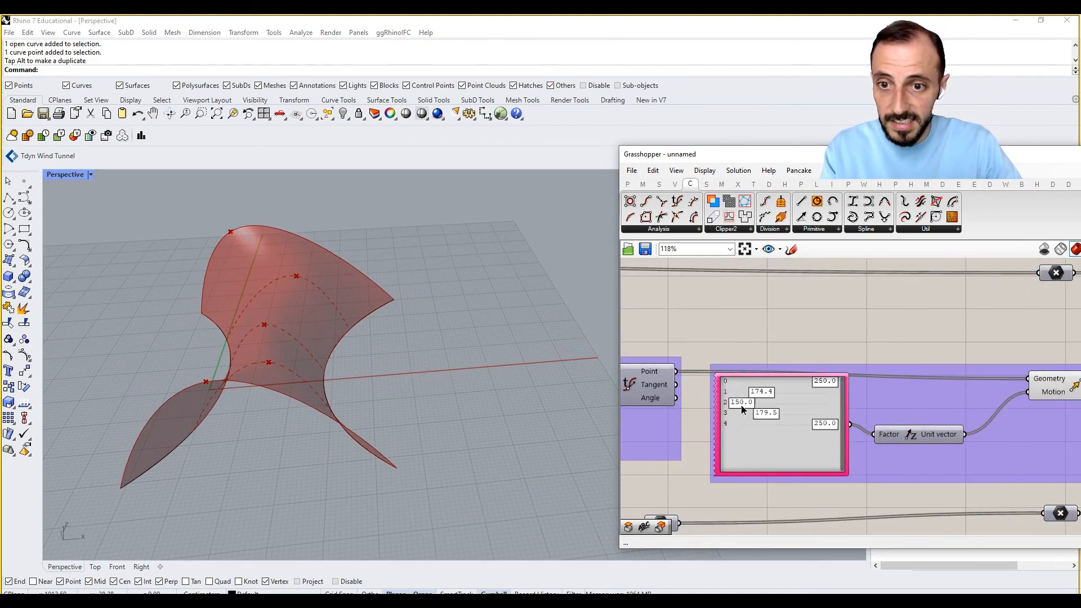
pyautogui.moveTo(774, 393); pyautogui.dragTo(768, 392)
# - Adjust a slider of the gene pool feeding Evaluate Curve's Parameter input to shift the end arch's peak sideways on the lofted surface
pyautogui.moveTo(768, 393); pyautogui.dragTo(875, 401, button='right')
pyautogui.moveTo(766, 412); pyautogui.dragTo(987, 417, button='right')
pyautogui.moveTo(789, 410)
pyautogui.mouseDown()
pyautogui.moveTo(837, 403)
pyautogui.moveTo(737, 404)
pyautogui.moveTo(805, 407)
pyautogui.mouseUp()
pyautogui.scroll(-5, 809, 407)
pyautogui.moveTo(877, 409); pyautogui.dragTo(835, 412, button='right')
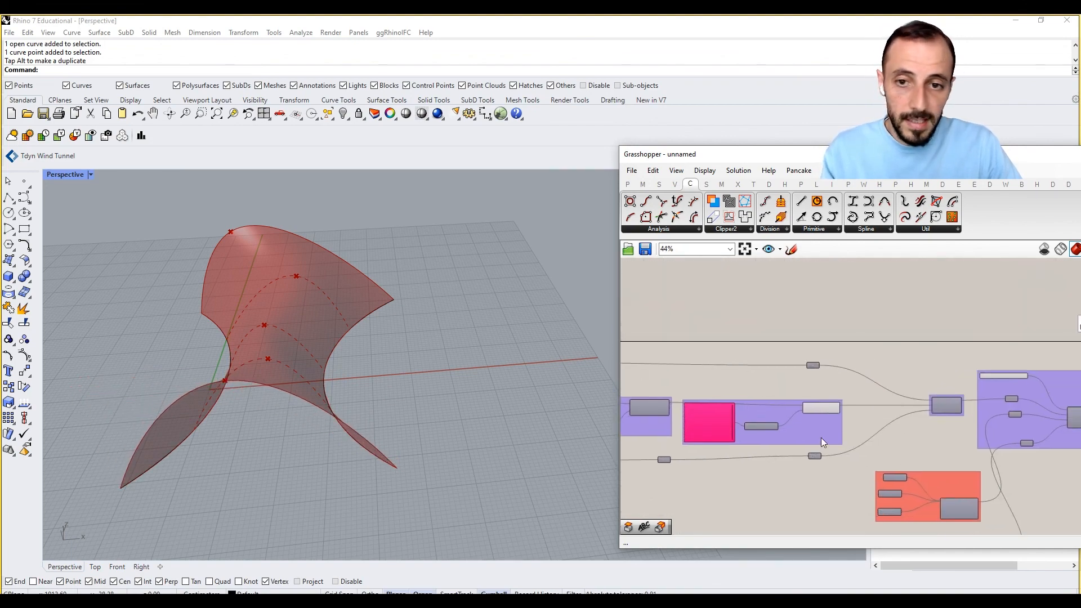
pyautogui.moveTo(479, 371); pyautogui.dragTo(335, 394, button='right')
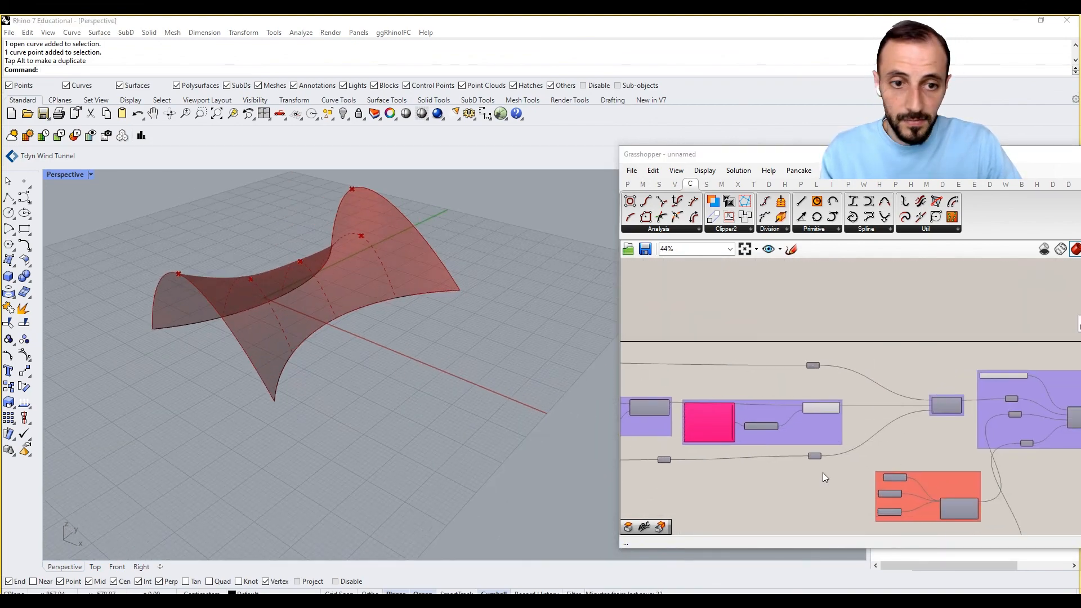